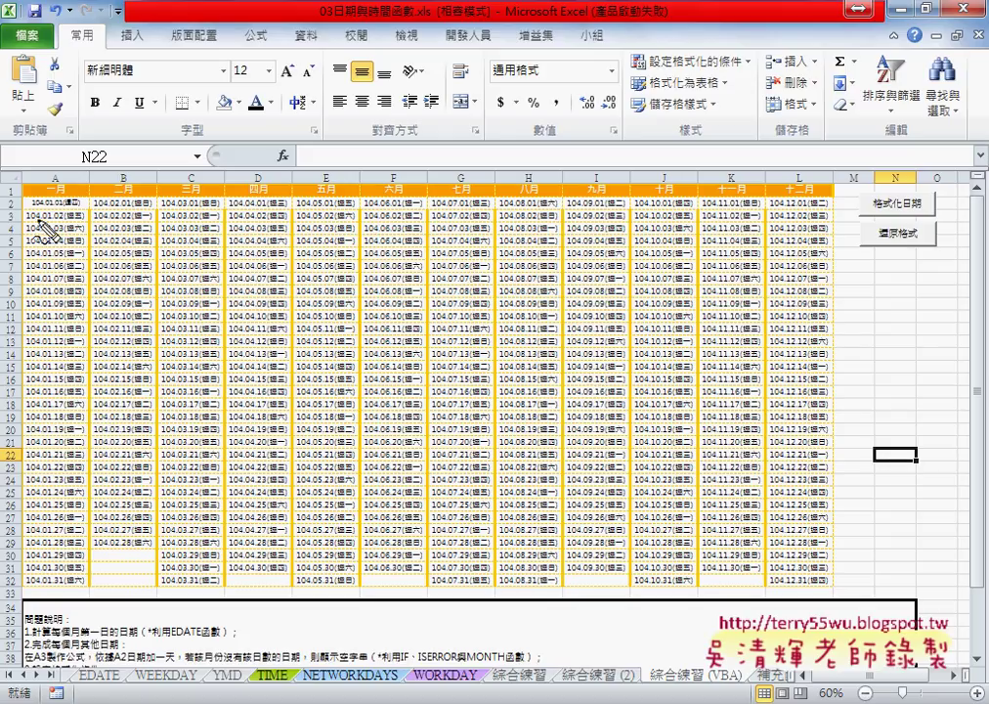
Step: Drag across parts of the calendar worksheet to mark them
left_click_drag(16, 196, 13, 197)
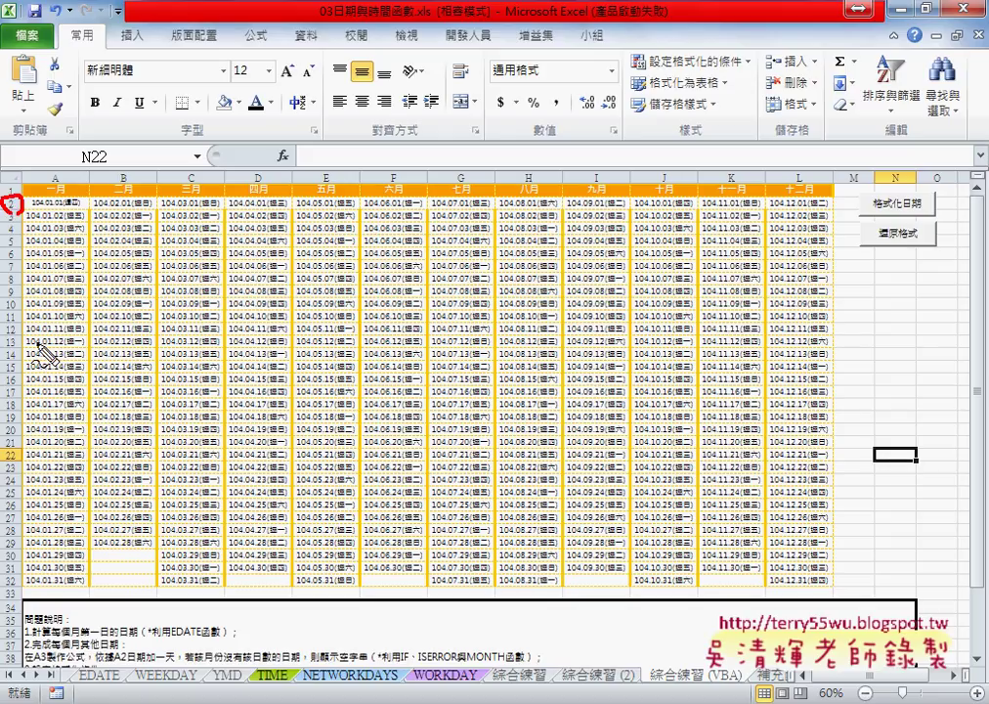
left_click_drag(14, 576, 15, 578)
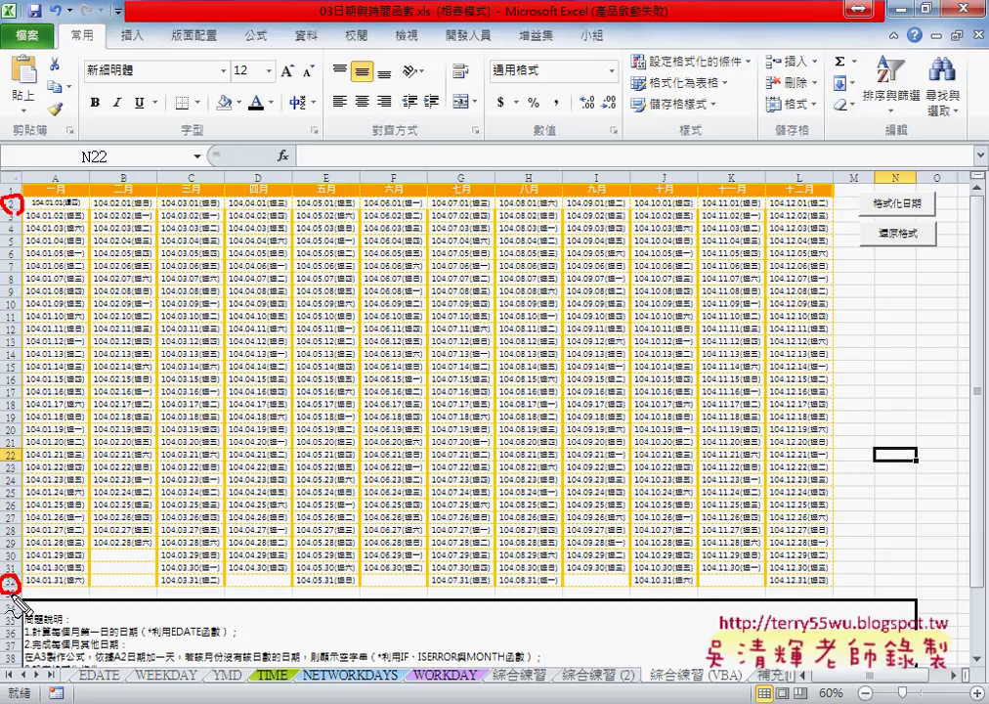
left_click_drag(48, 164, 52, 167)
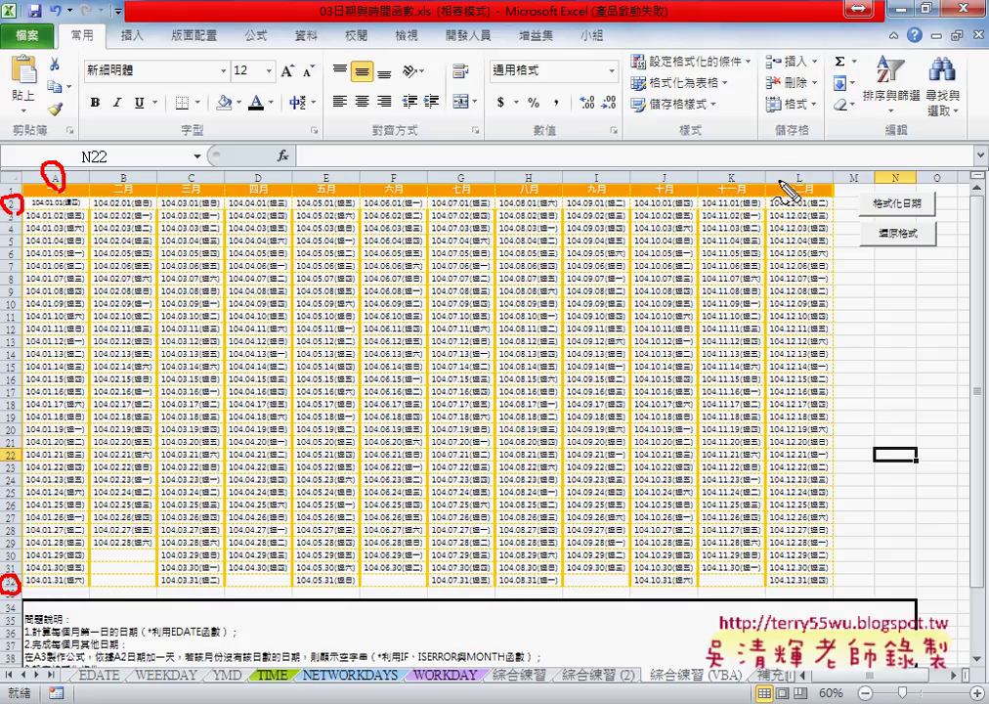
left_click_drag(788, 168, 791, 170)
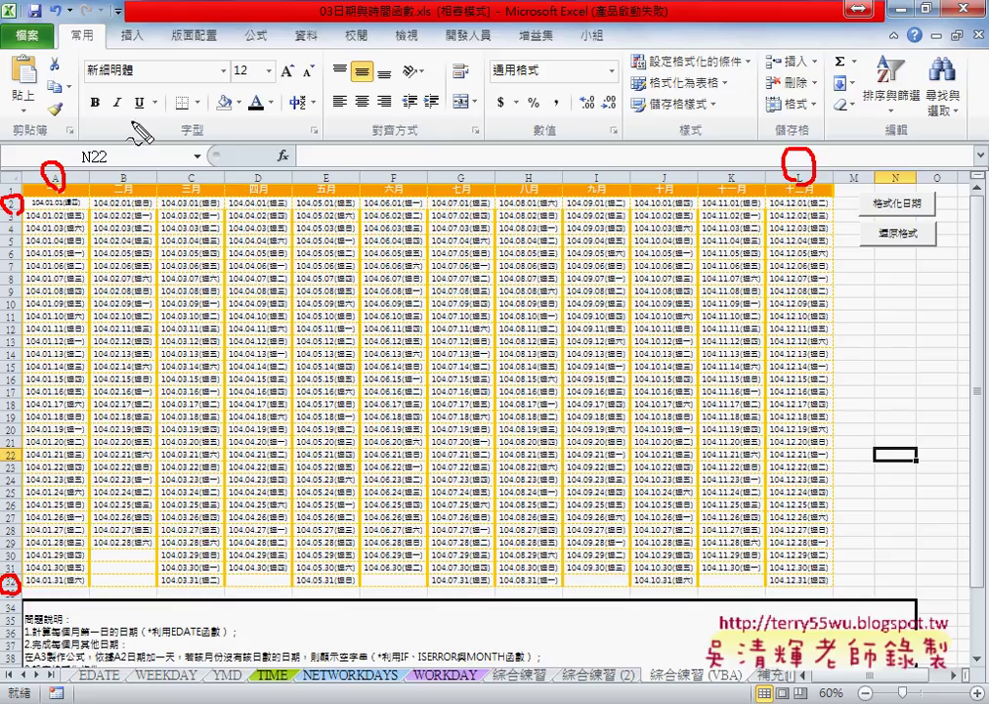
mouse_move(173, 101)
left_mouse_down()
mouse_move(185, 116)
mouse_move(209, 103)
mouse_move(217, 143)
left_mouse_up()
mouse_move(198, 126)
left_mouse_down()
mouse_move(214, 124)
mouse_move(226, 103)
left_mouse_up()
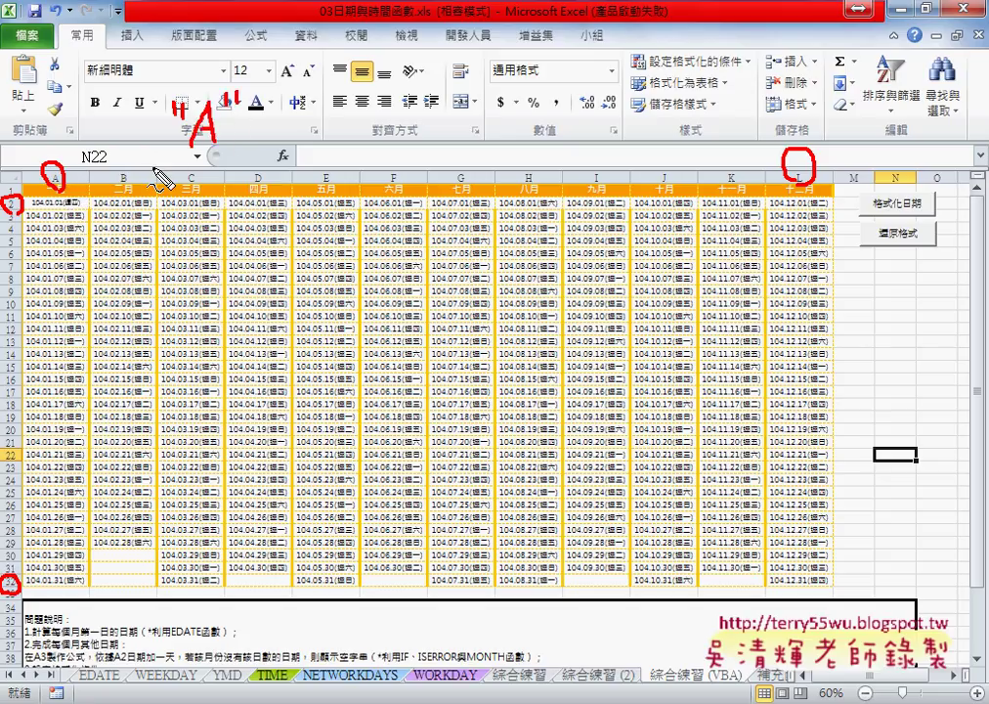
left_click_drag(179, 154, 213, 153)
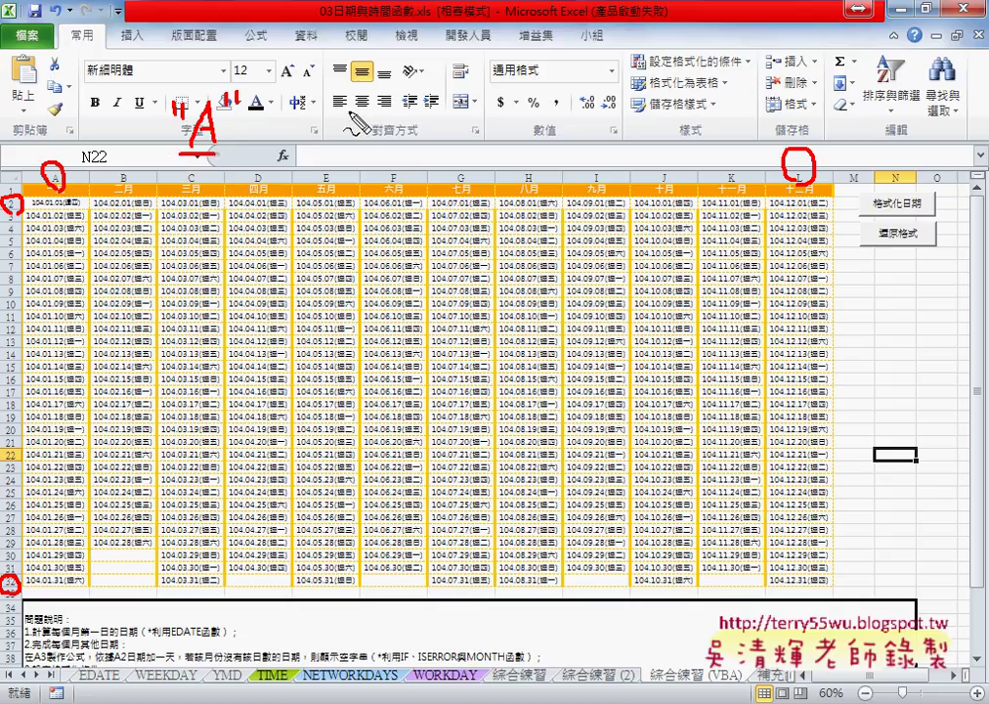
mouse_move(348, 112)
left_mouse_down()
mouse_move(349, 130)
mouse_move(460, 130)
left_mouse_up()
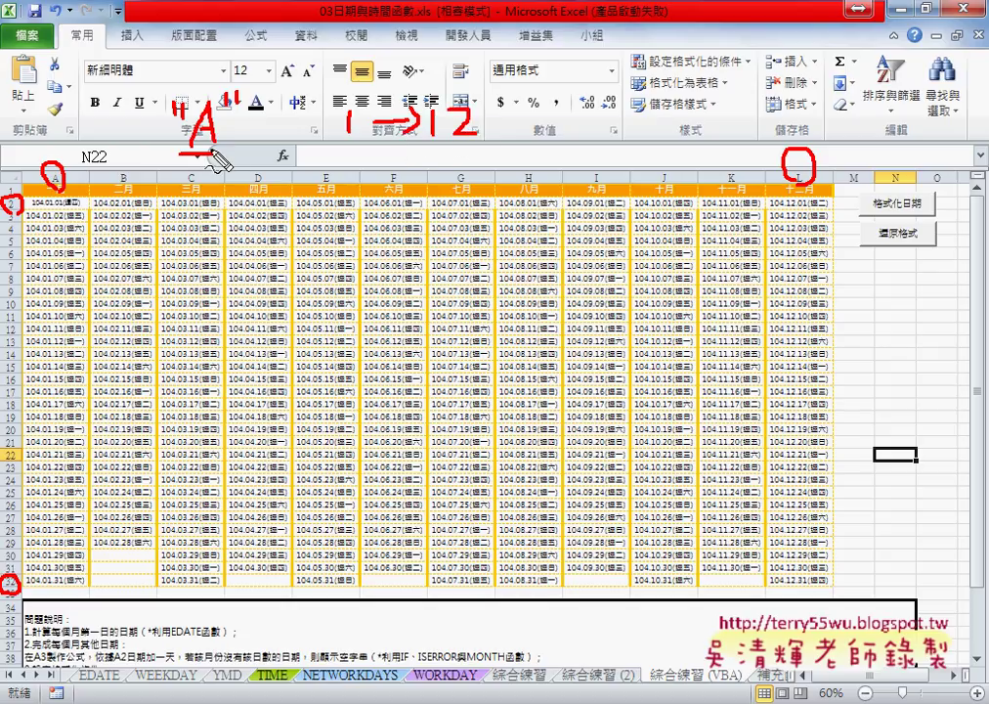
left_click_drag(193, 154, 212, 154)
left_click_drag(703, 195, 710, 193)
left_click_drag(98, 108, 123, 41)
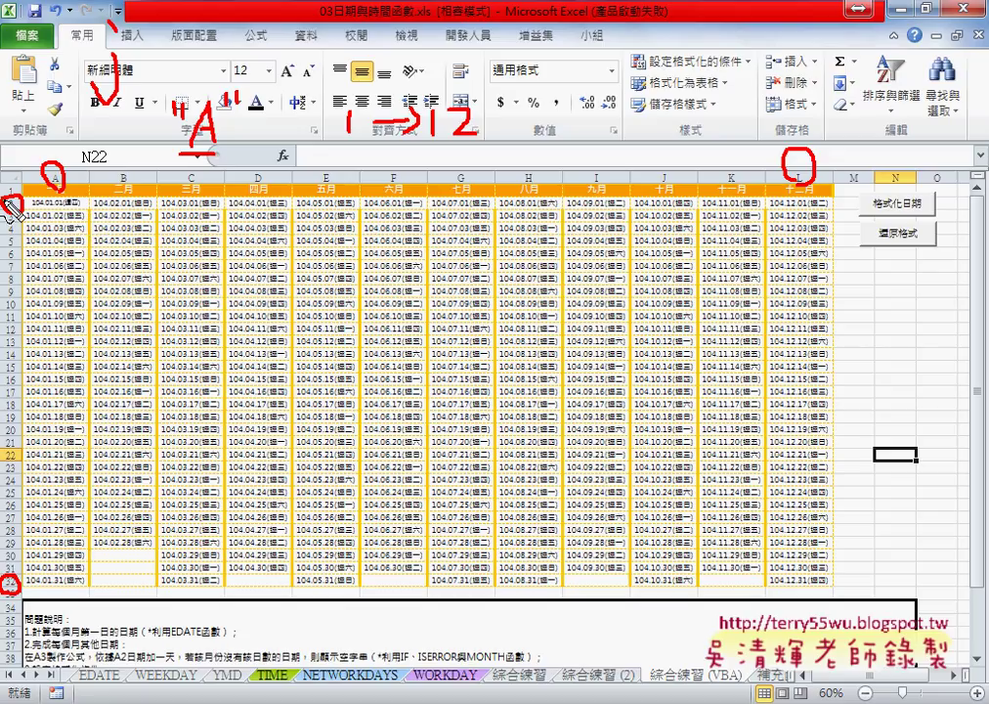
left_click_drag(20, 210, 86, 209)
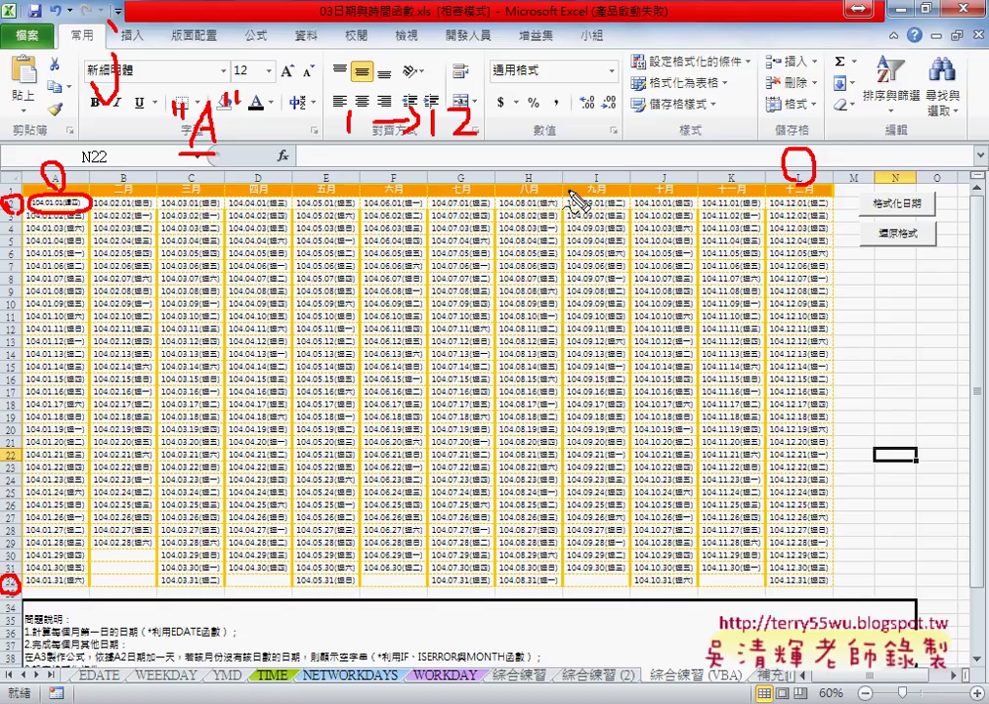
mouse_move(560, 85)
left_mouse_down()
mouse_move(553, 111)
mouse_move(695, 122)
left_mouse_up()
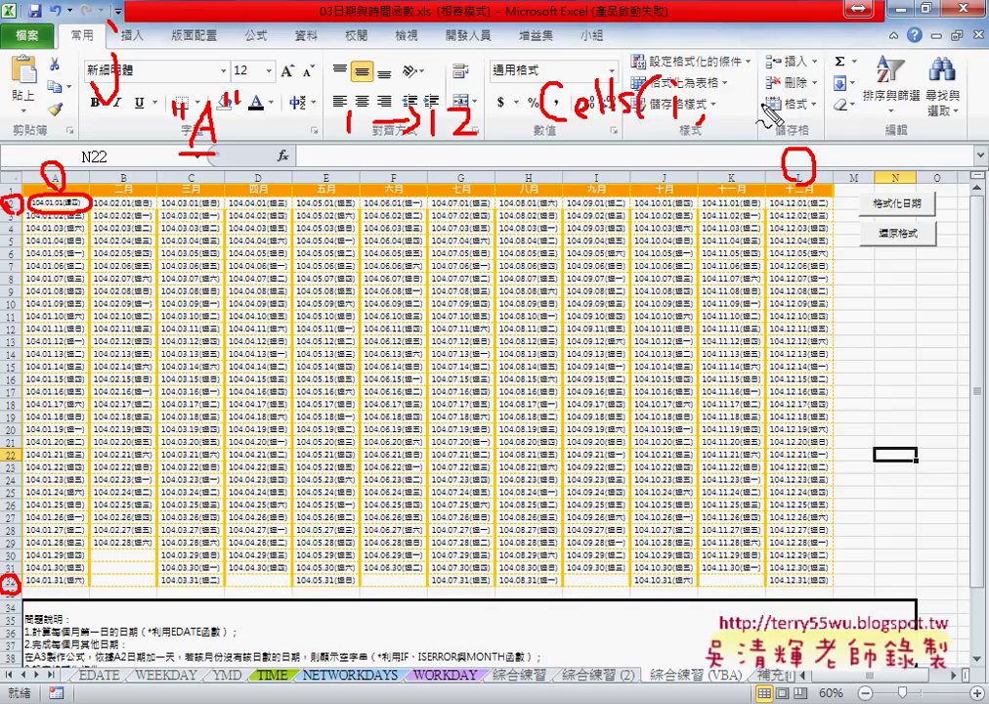
left_click_drag(730, 94, 721, 138)
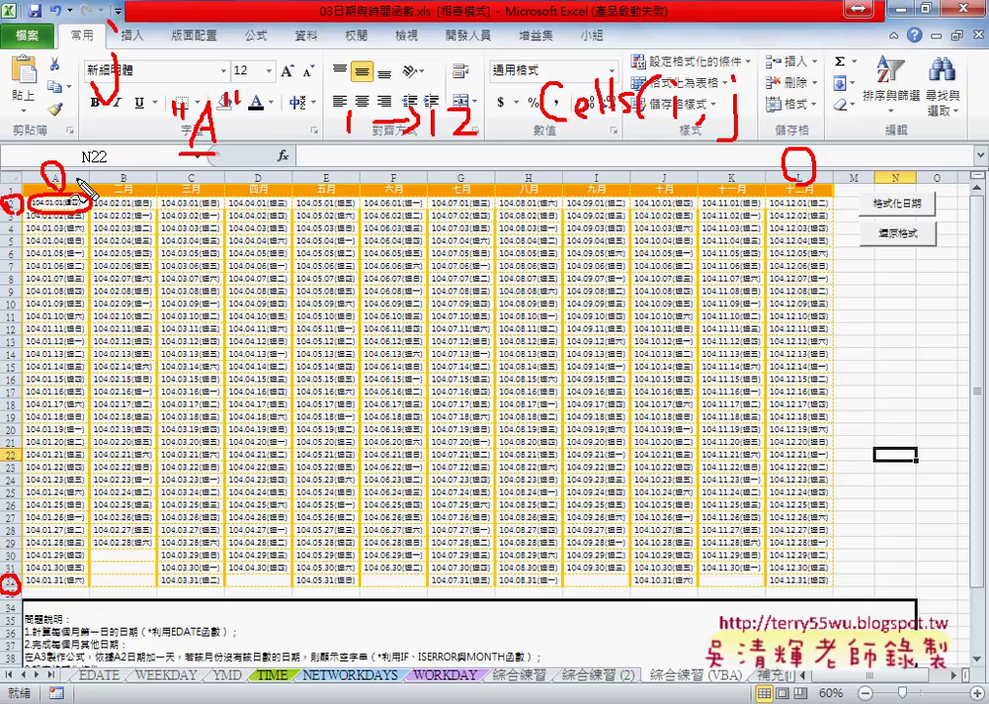
left_click_drag(86, 195, 84, 193)
left_click_drag(337, 145, 356, 144)
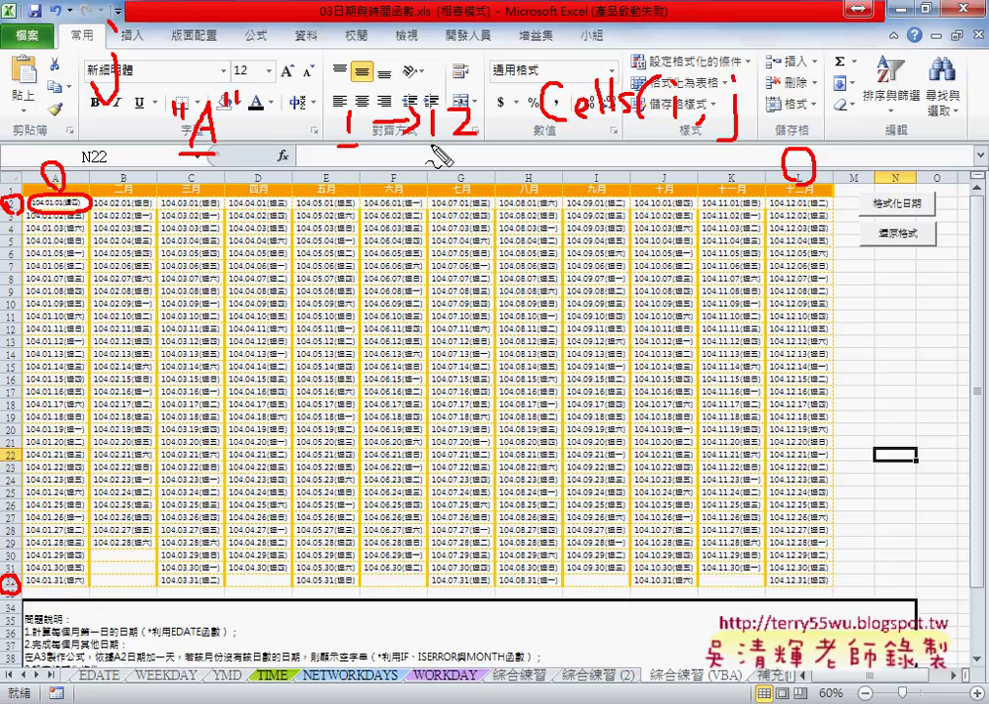
left_click_drag(432, 144, 473, 144)
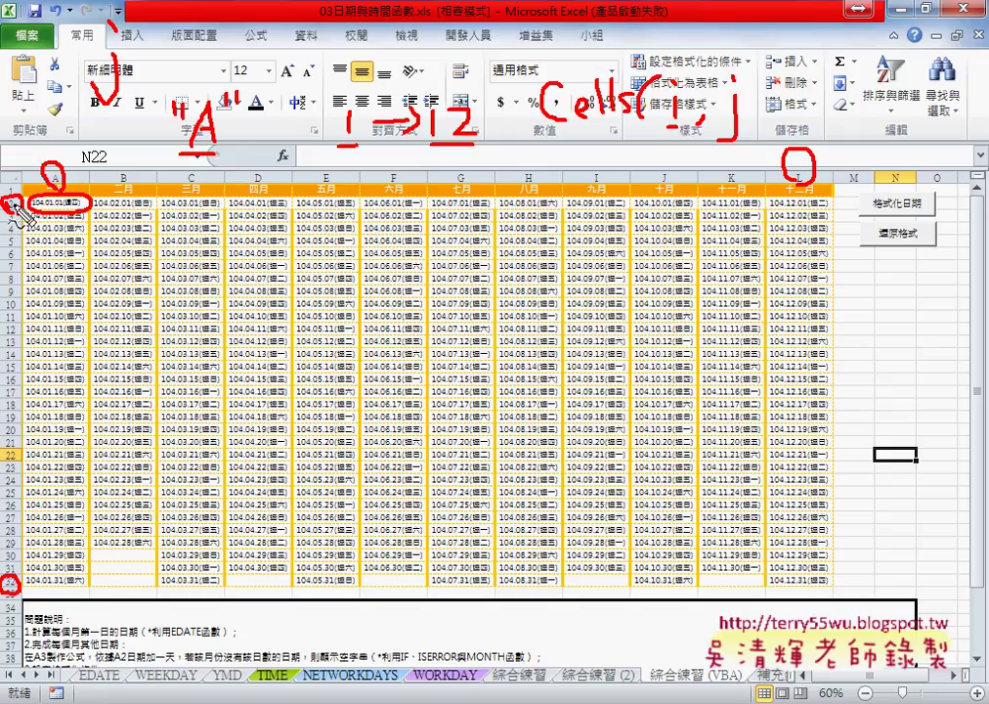
left_click_drag(717, 141, 729, 138)
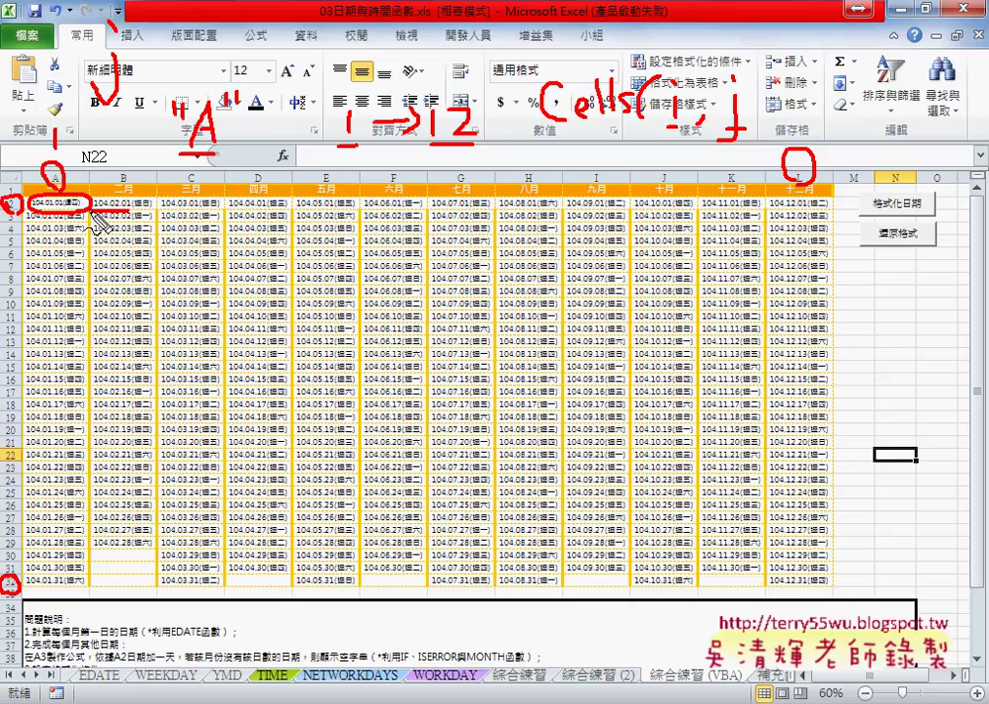
left_click_drag(91, 203, 166, 206)
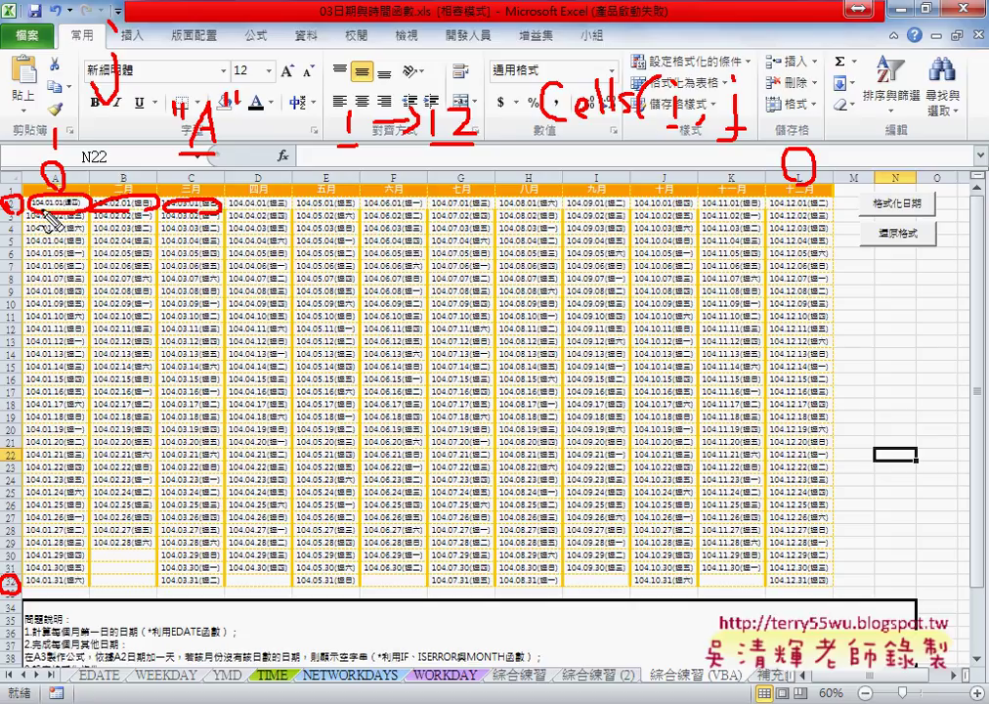
left_click_drag(14, 212, 29, 227)
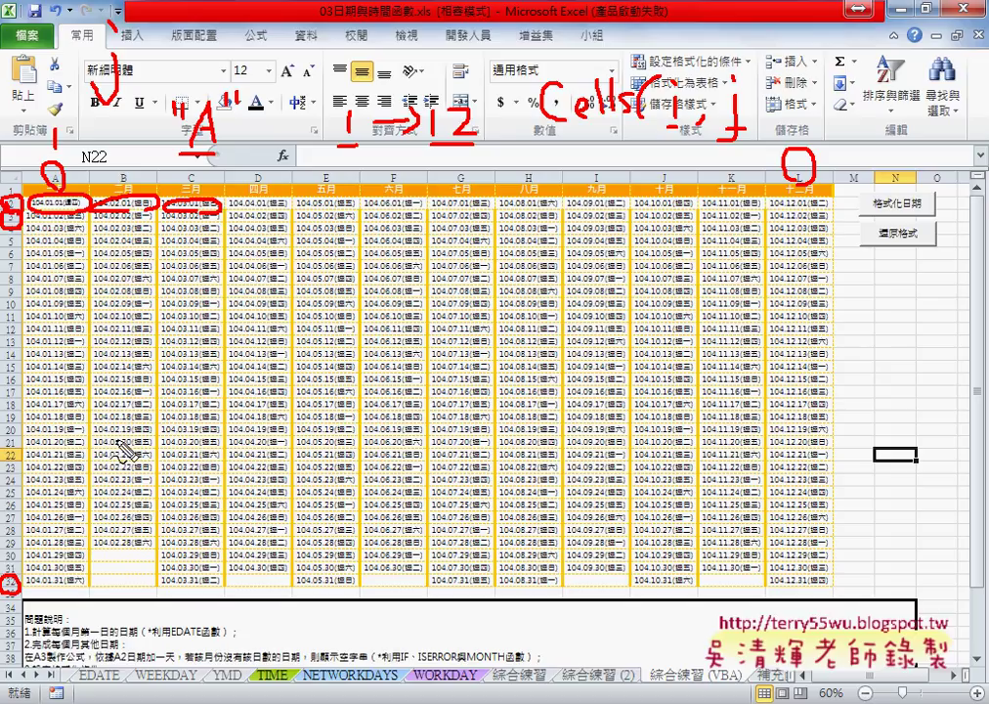
mouse_move(147, 569)
left_mouse_down()
mouse_move(94, 566)
mouse_move(126, 547)
mouse_move(161, 574)
left_mouse_up()
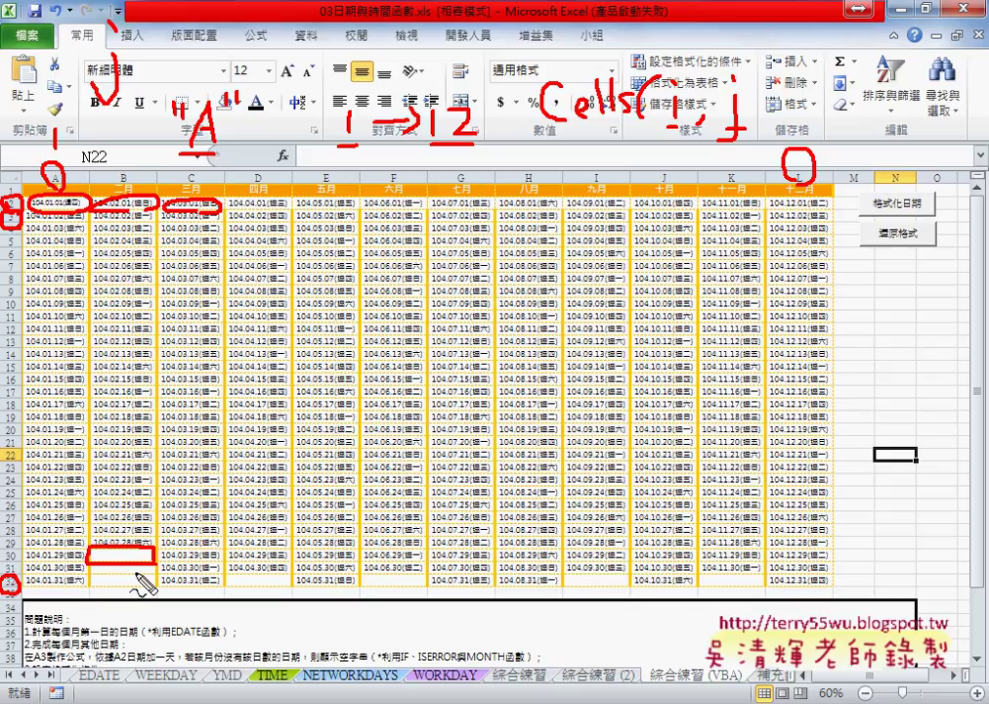
Step: Open the 格式化日期 button's assigned macro code through 指定巨集 > 編輯
key("Escape")
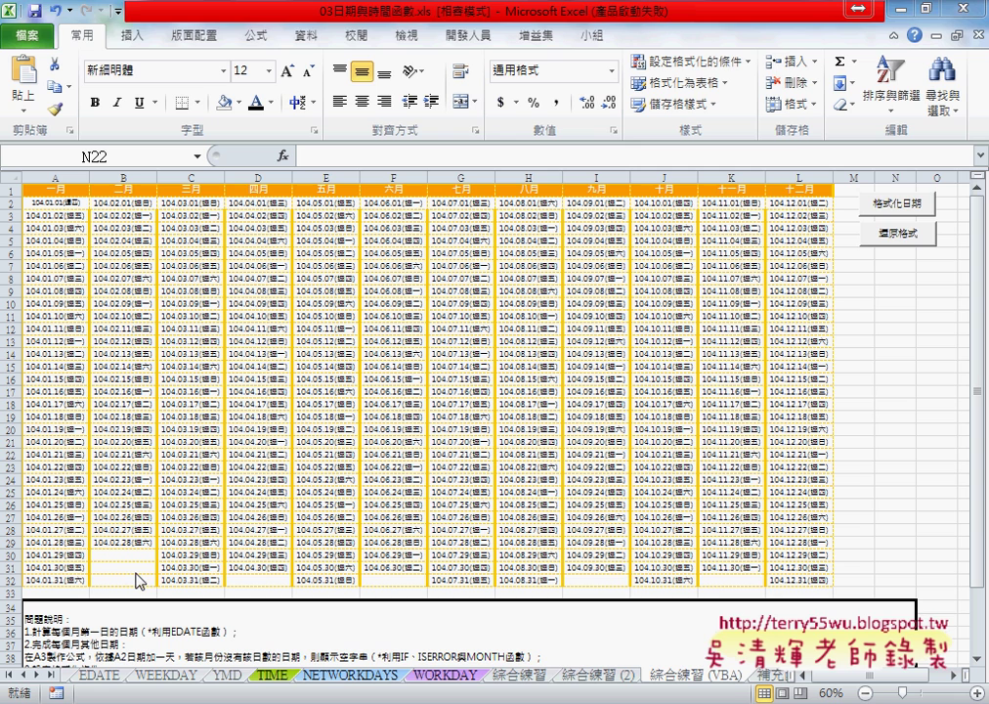
right_click(885, 210)
left_click(873, 316)
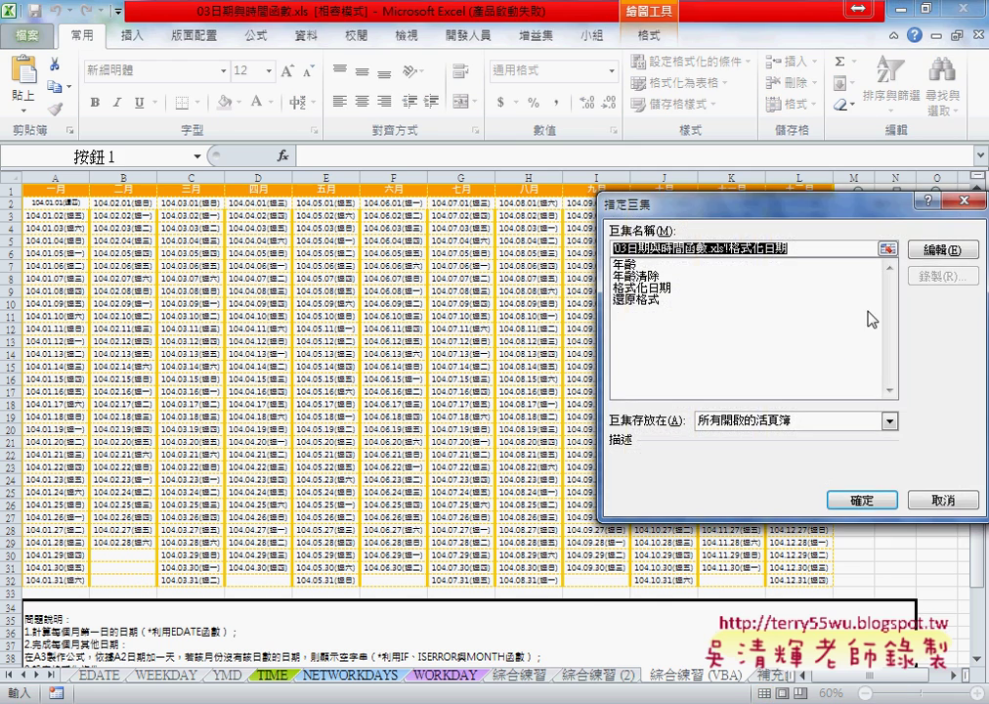
left_click(936, 249)
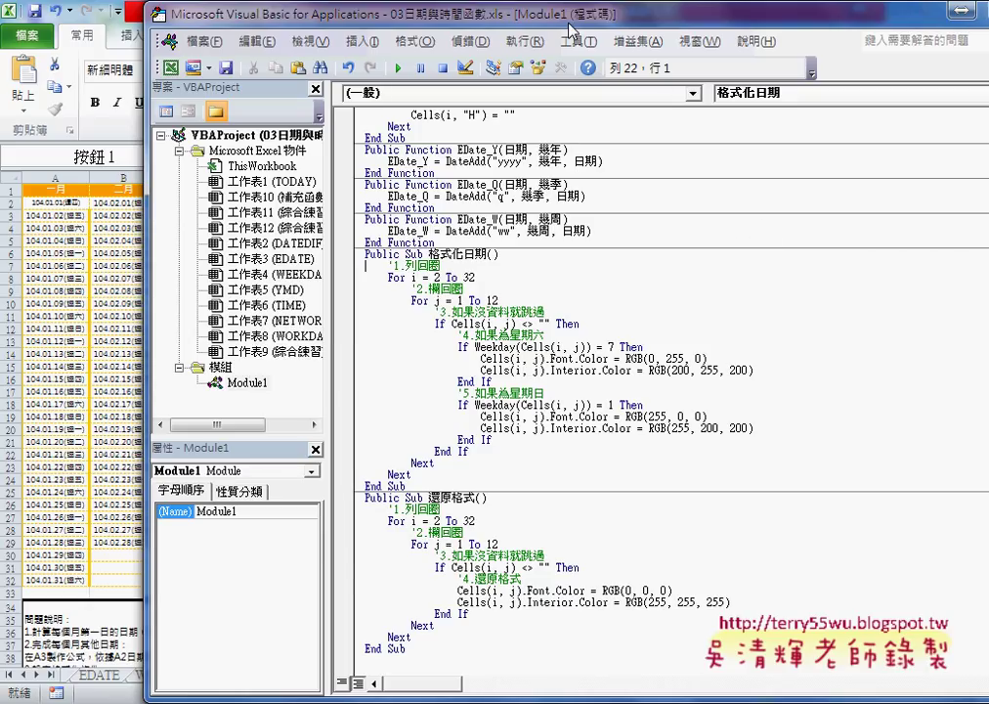
left_click_drag(570, 29, 472, 28)
left_click(483, 51)
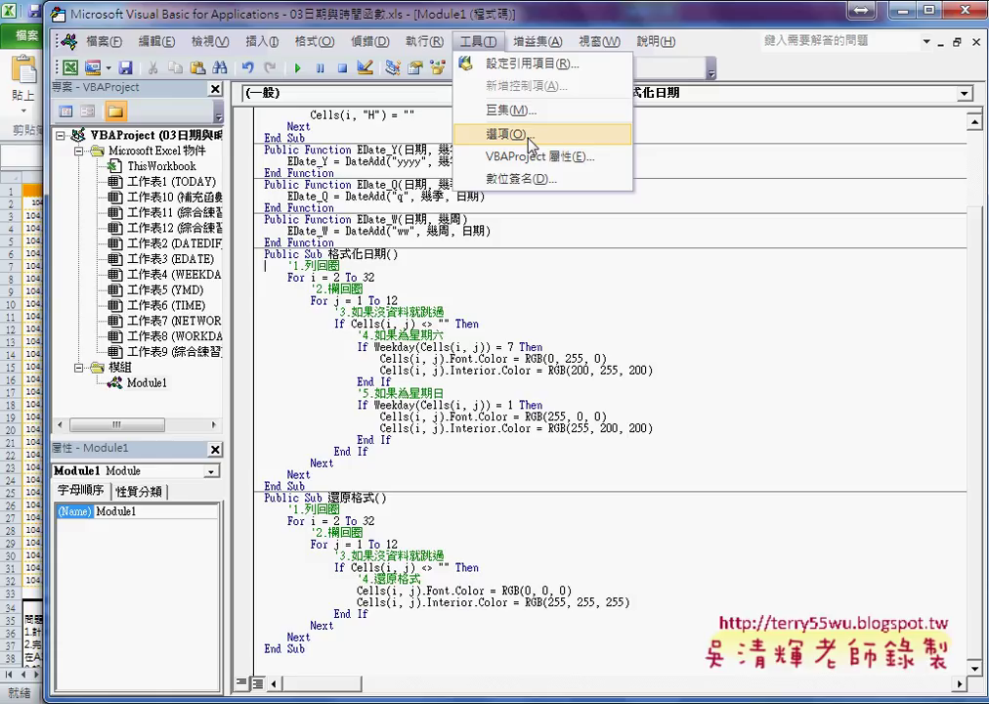
Step: Set the VBA code font size to 12 on the Options 撰寫風格 tab
left_click(518, 134)
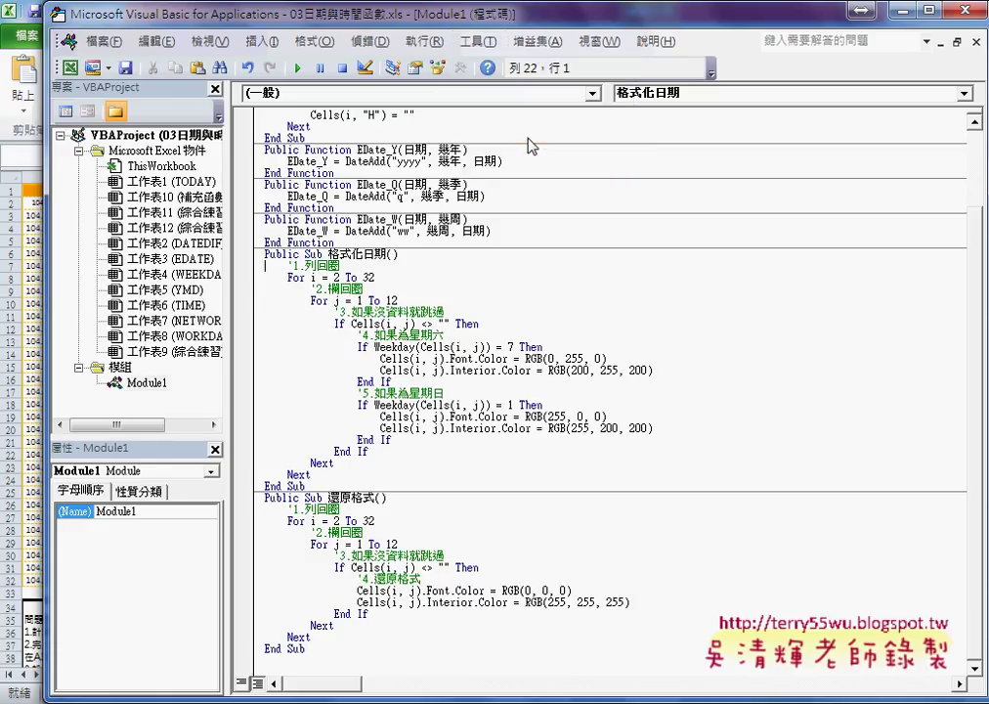
left_click(379, 167)
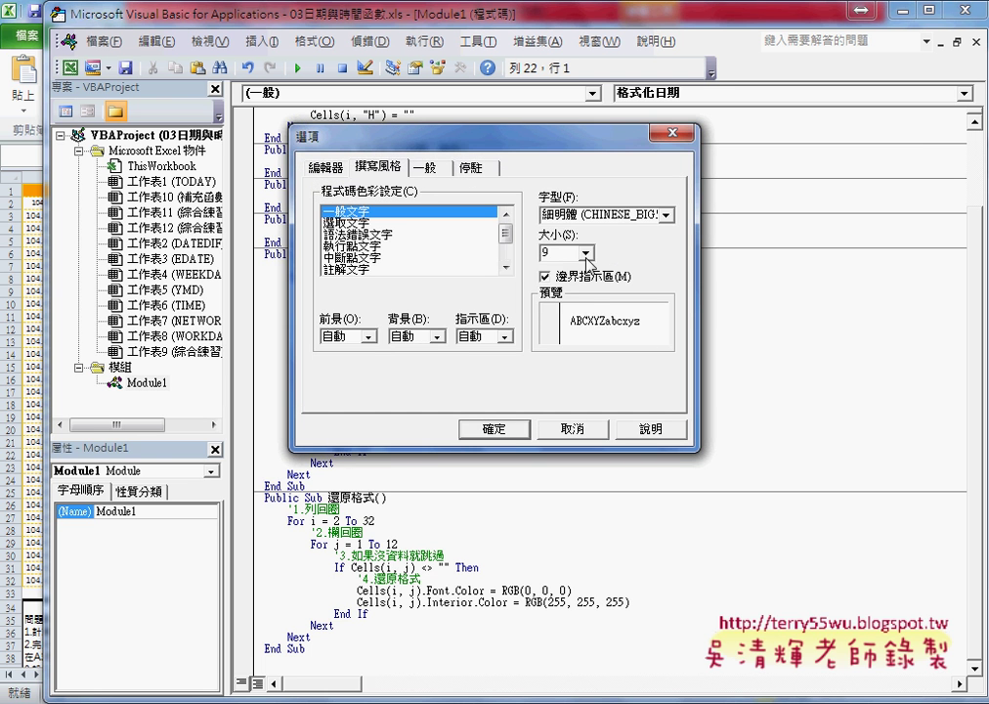
left_click(584, 253)
left_click(562, 299)
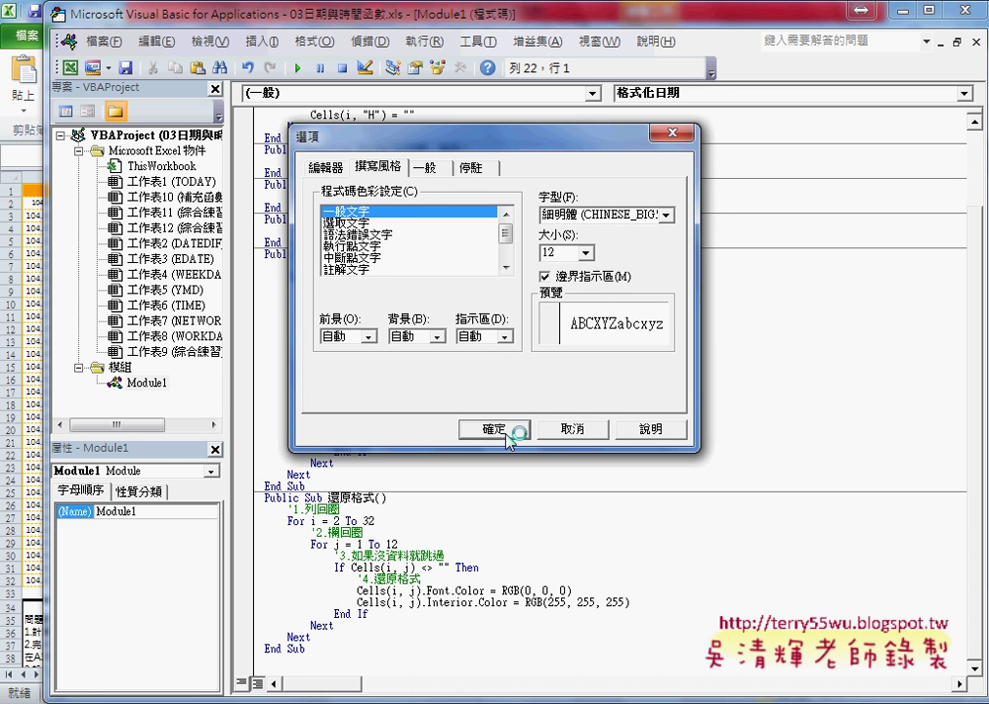
left_click(523, 427)
Step: Scroll to the 格式化日期 declaration and select the macro name
scroll(798, 370, "down", 1)
scroll(799, 370, "down", 1)
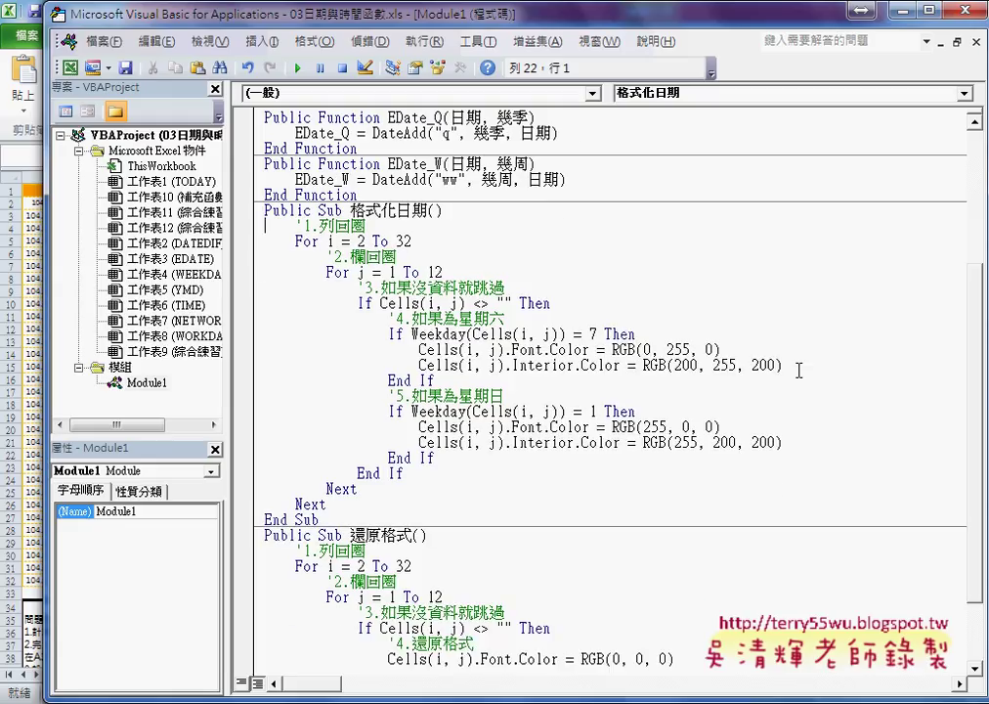
left_click(350, 210)
key("shift+Right")
key("shift+Right")
key("shift+Right")
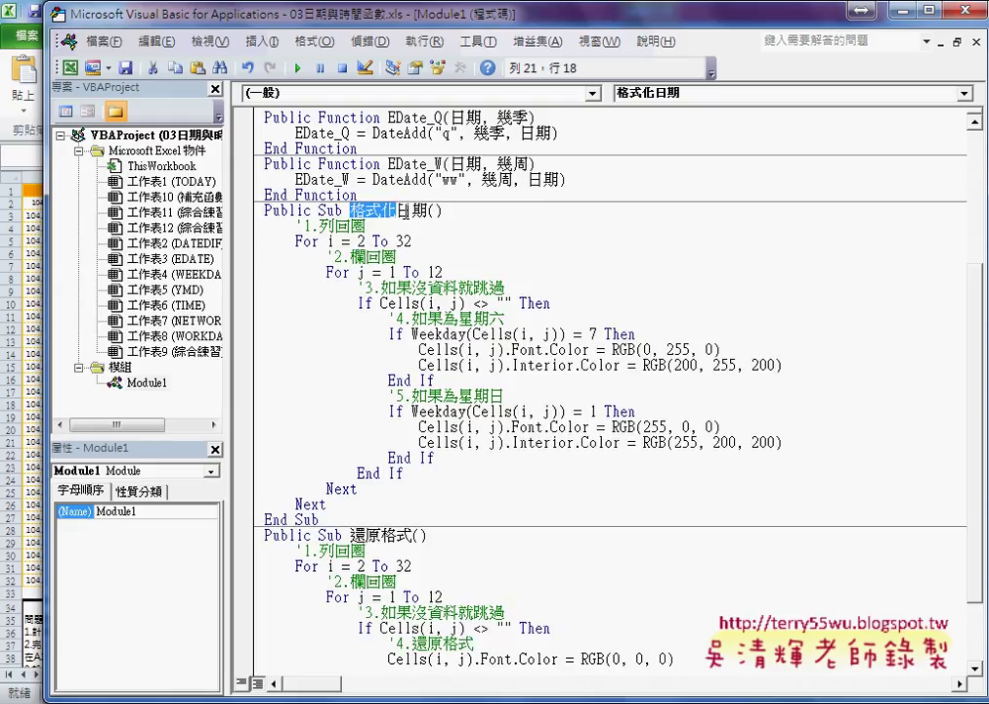
key("shift+Right")
key("shift+Right")
Step: Open and cancel the 插入 > 程序 dialog, then select the 格式化日期 macro body
left_click(262, 41)
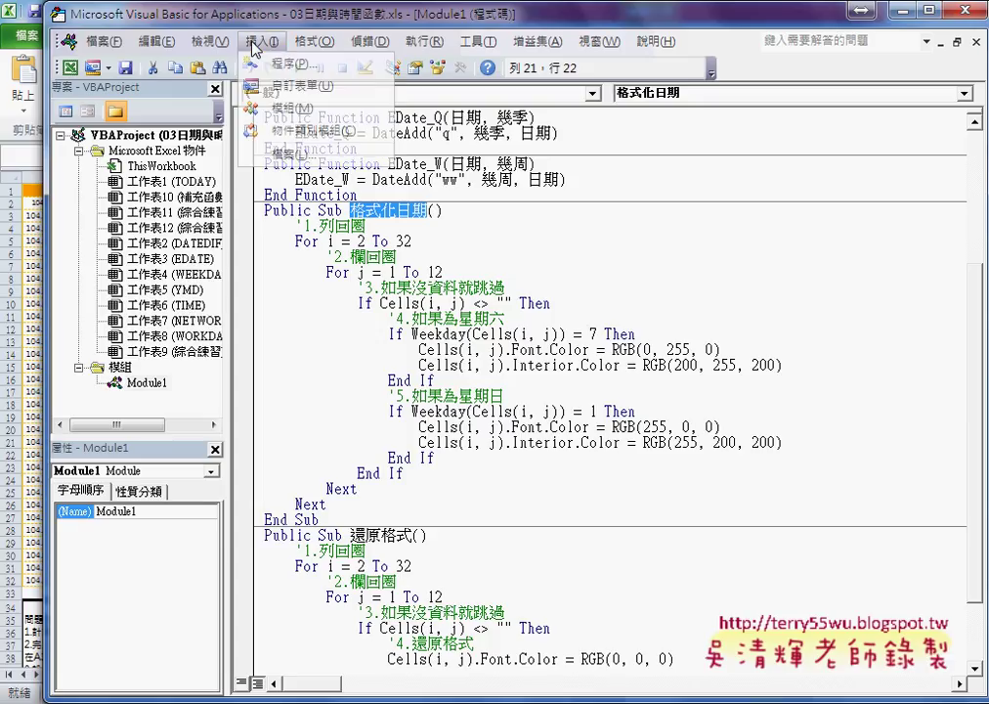
left_click(288, 62)
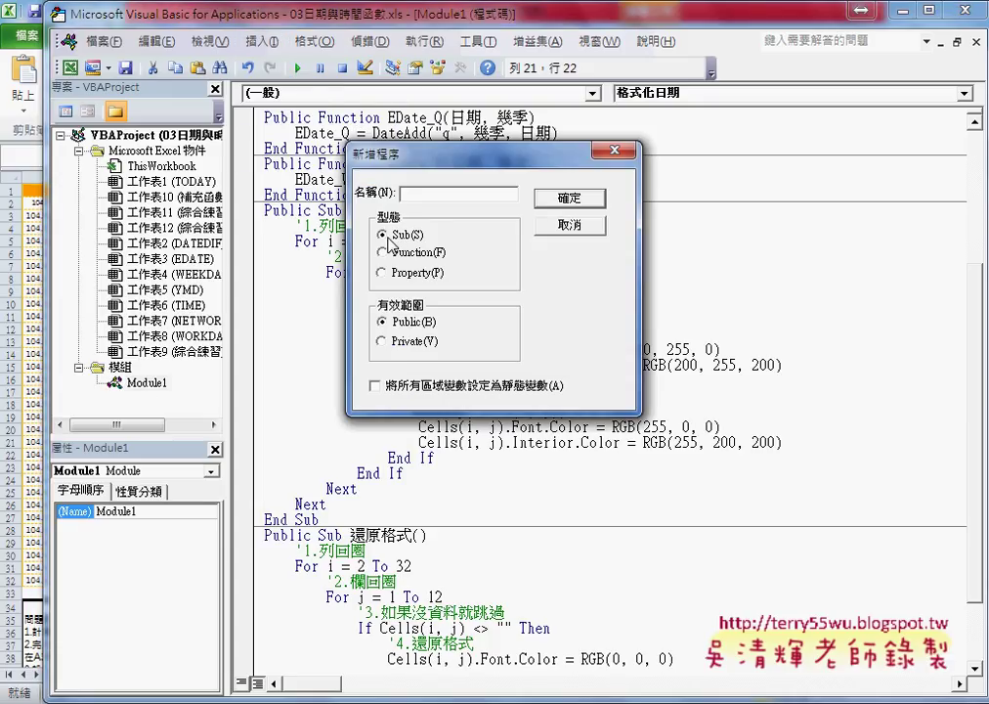
left_click_drag(439, 154, 394, 231)
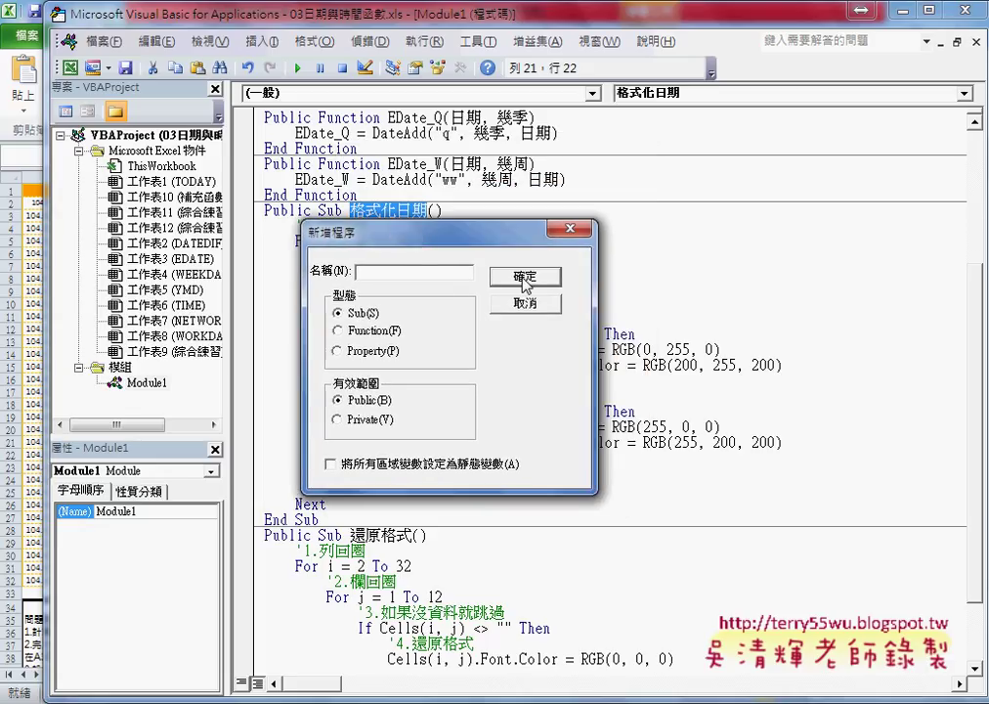
key("Escape")
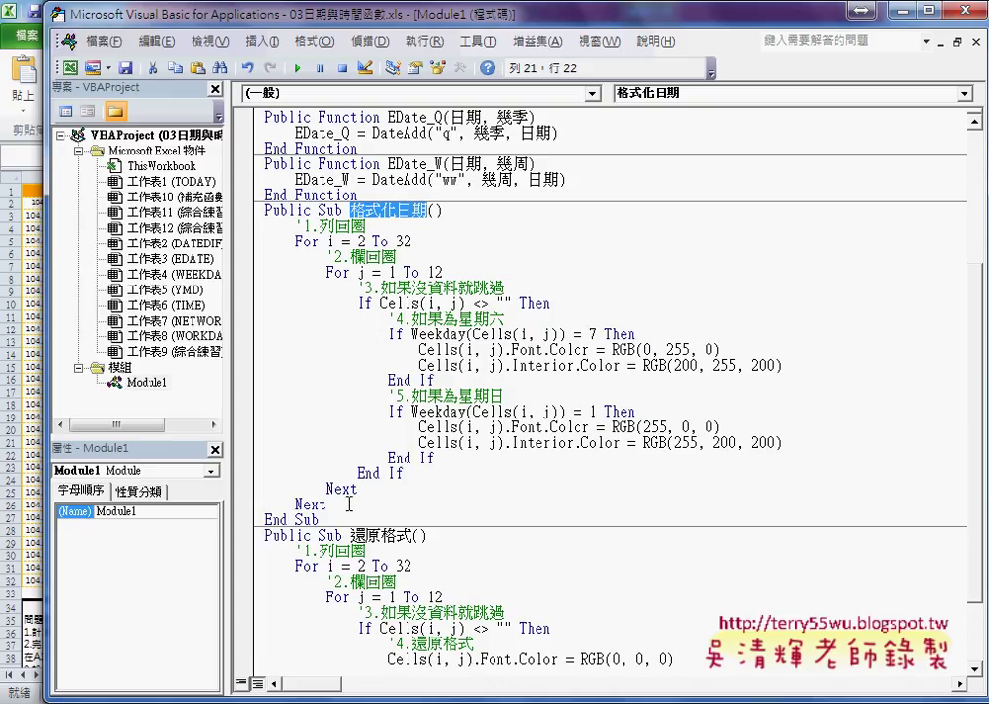
left_click_drag(348, 504, 265, 225)
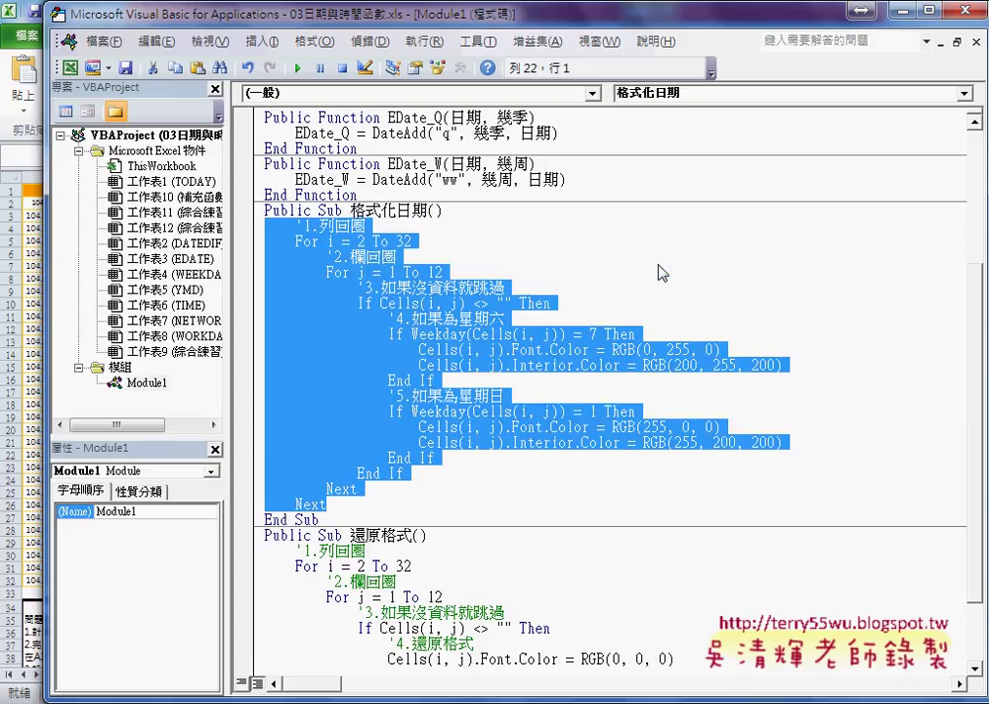
left_click(489, 241)
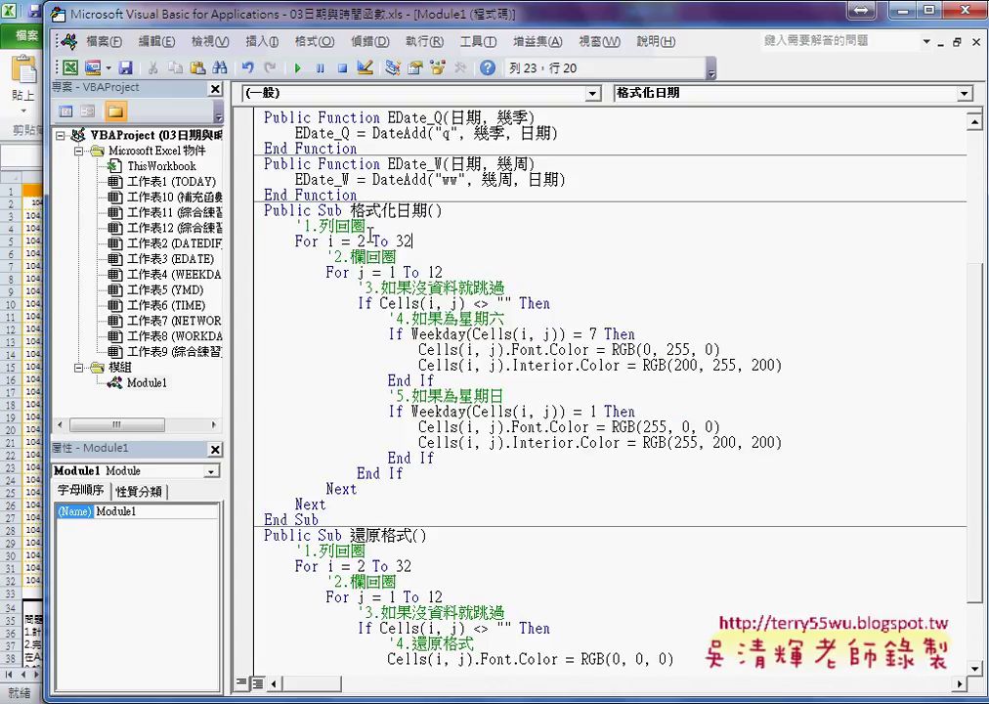
left_click_drag(295, 241, 420, 242)
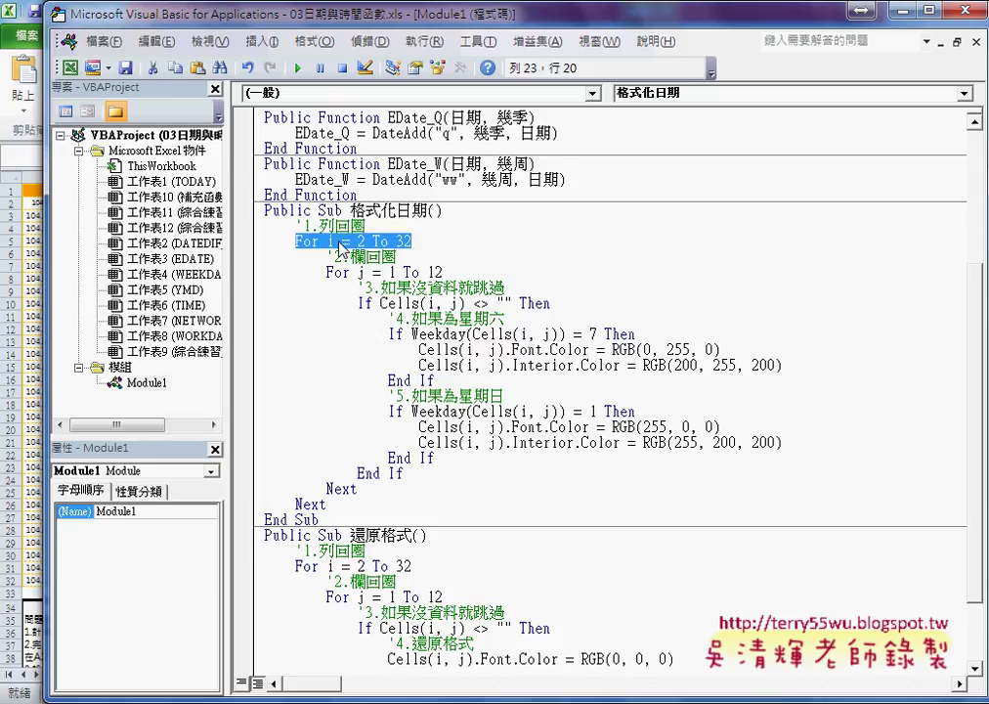
left_click_drag(427, 31, 518, 36)
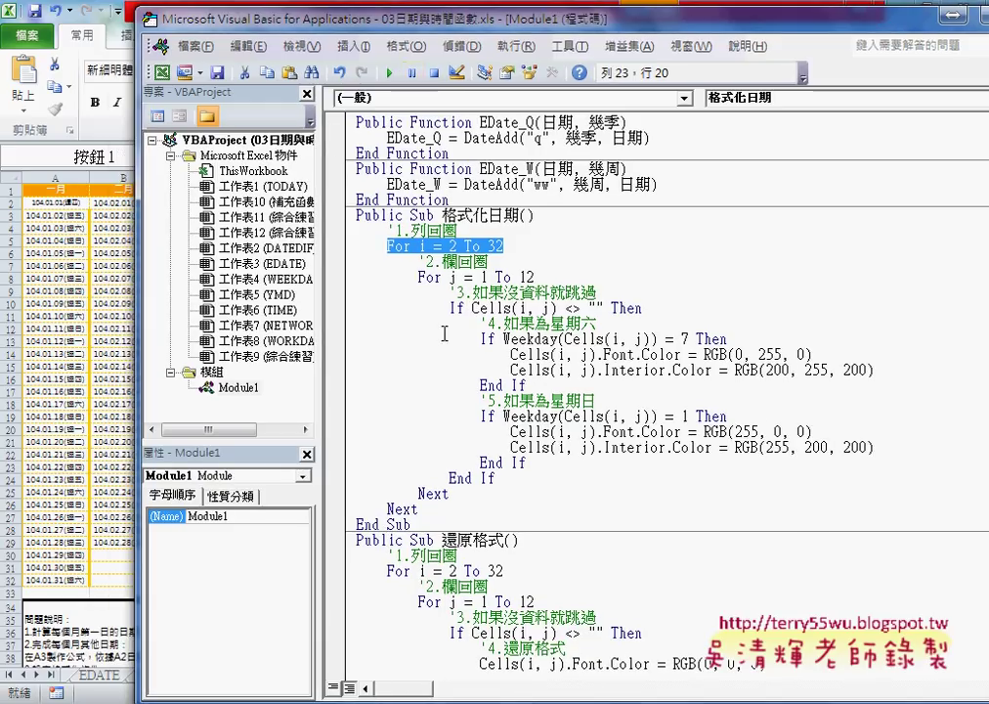
left_click(419, 276)
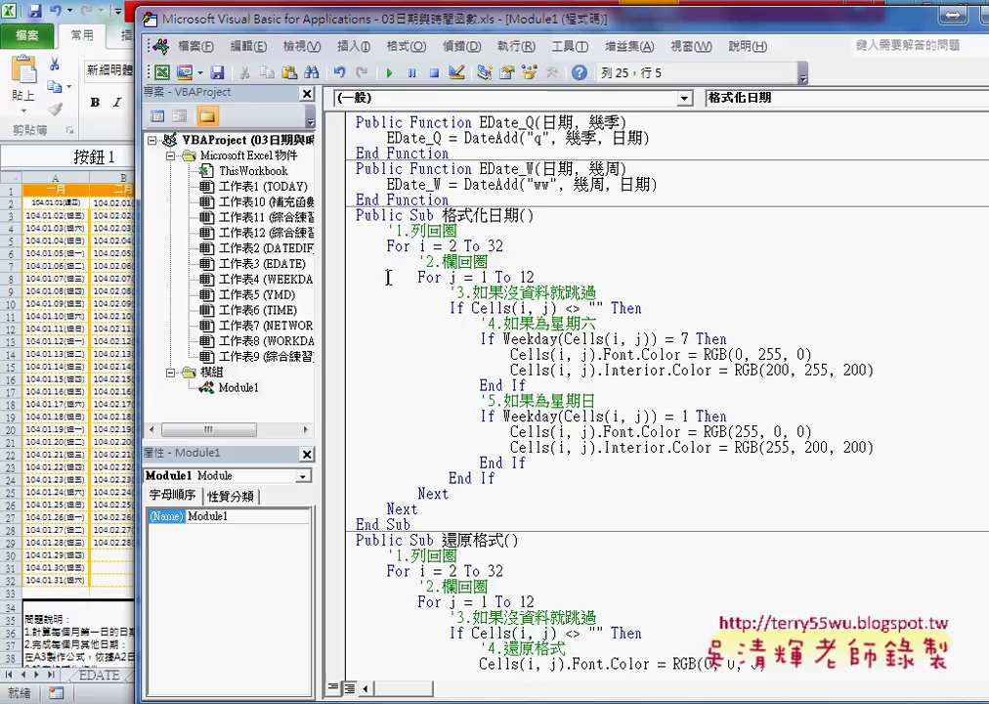
key("shift+Left")
key("shift+Left")
key("shift+Left")
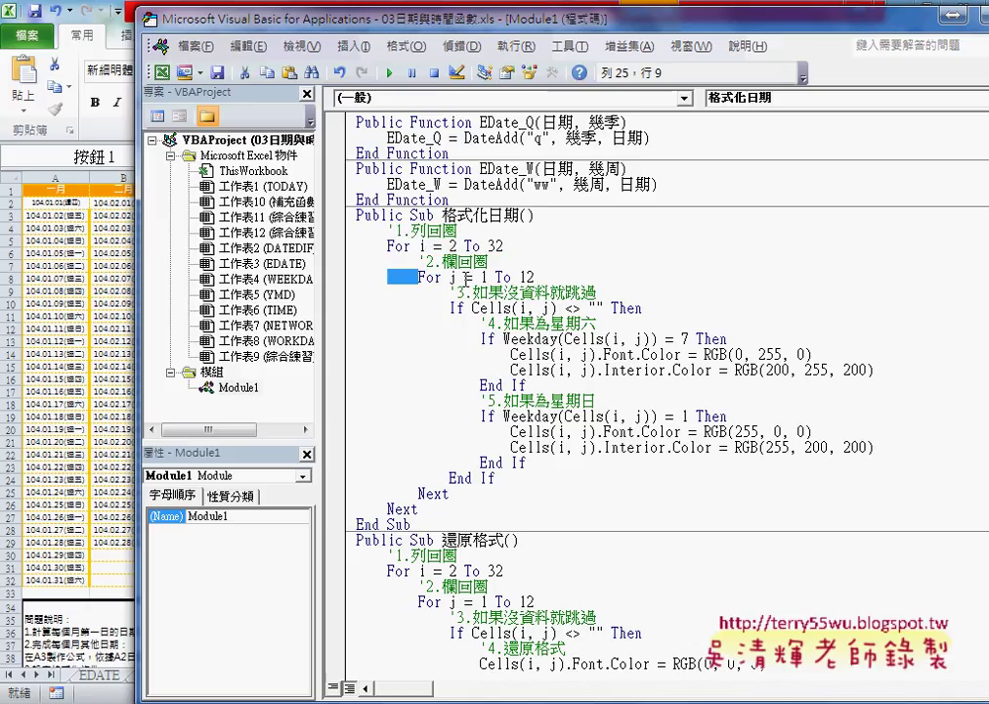
key("Delete")
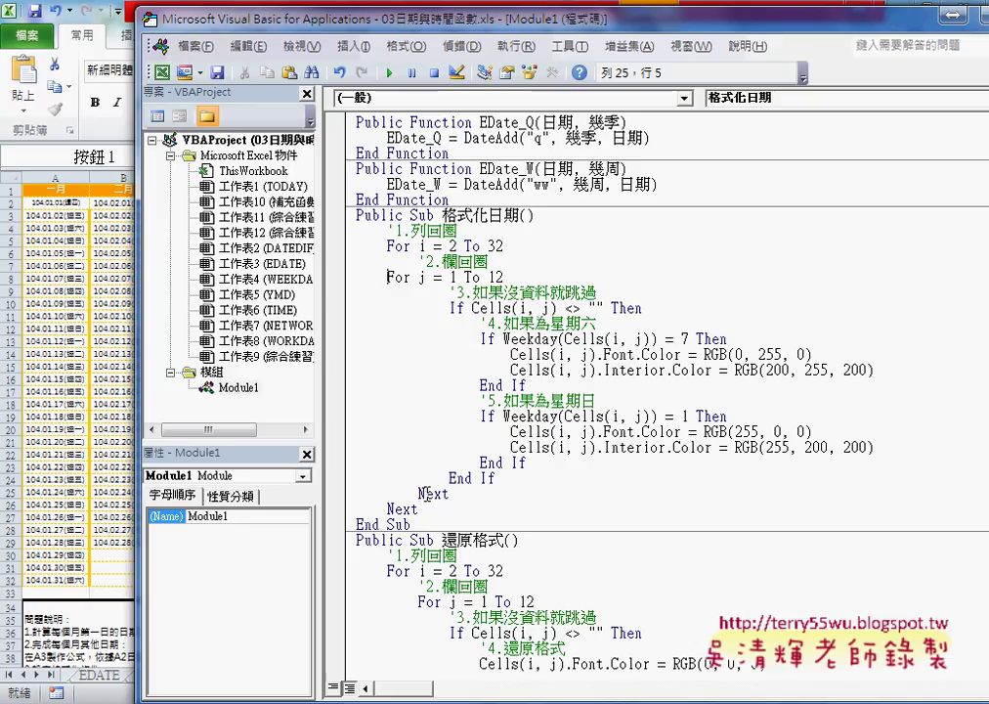
left_click(418, 493)
left_click_drag(418, 494, 388, 494)
key("Delete")
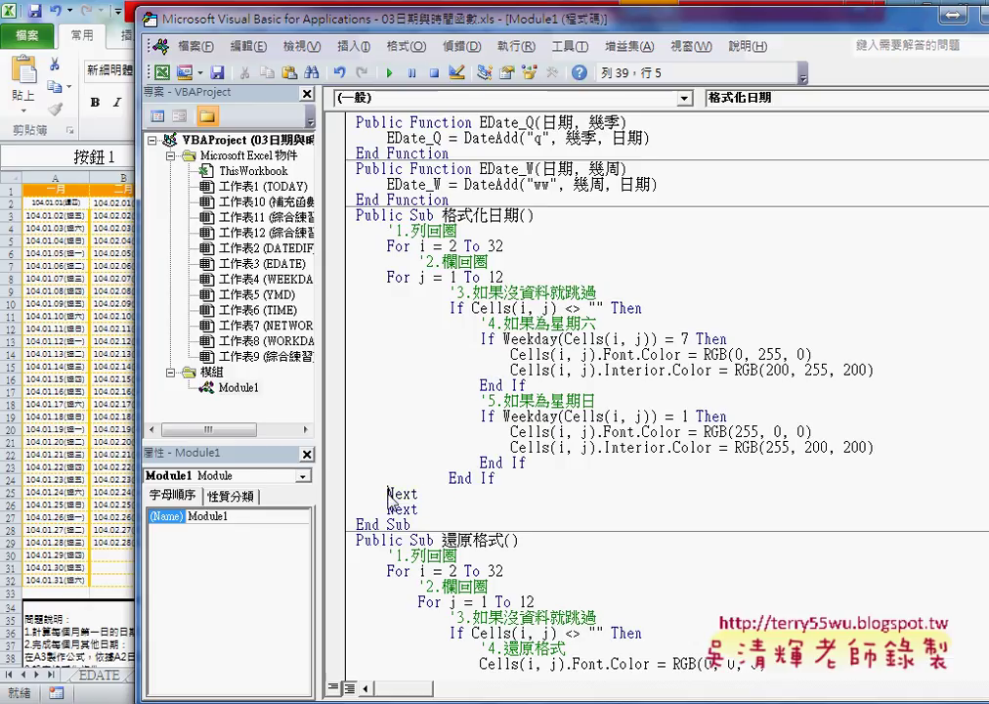
key("Up")
key("Up")
key("Up")
key("Right")
left_click(392, 277)
key("Tab")
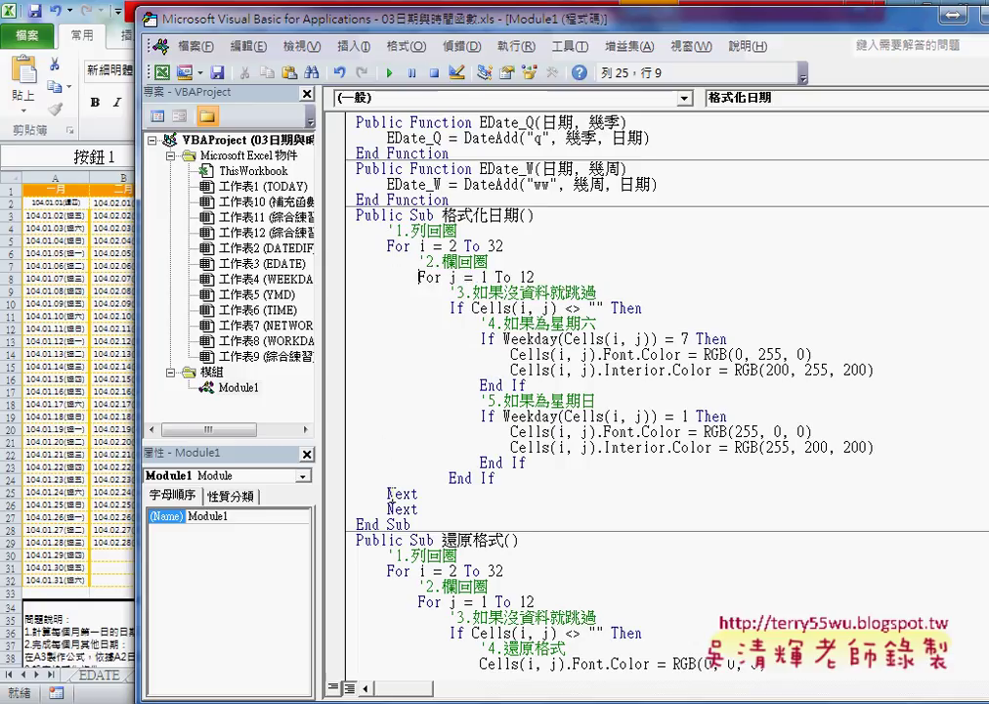
left_click(388, 493)
key("Tab")
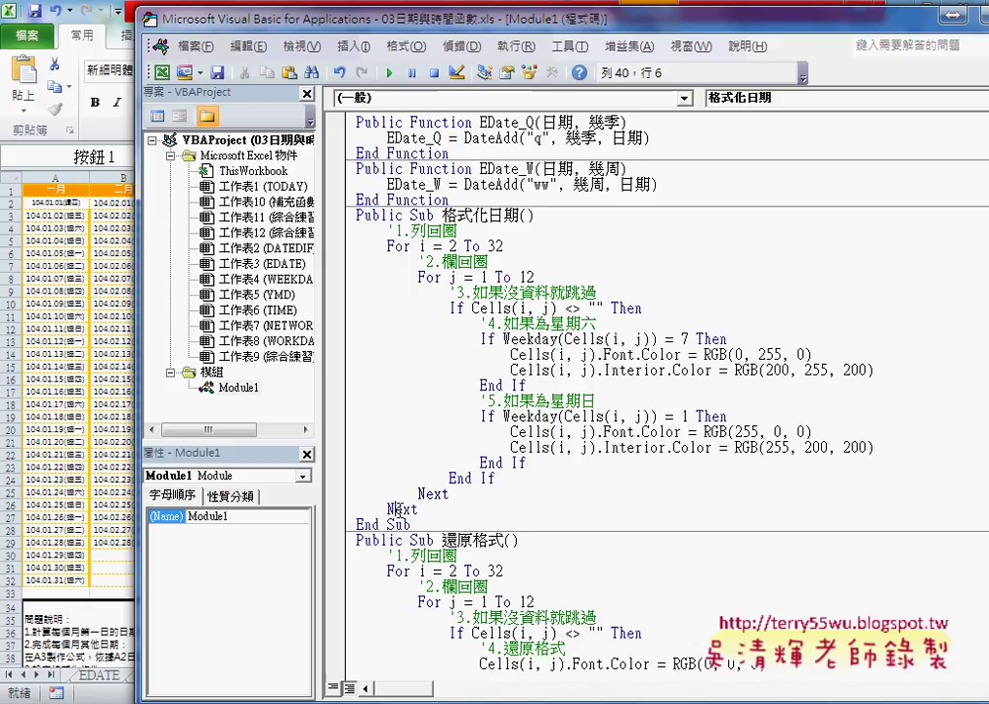
left_click(433, 277)
left_click(425, 494)
left_click(458, 307)
key("Down")
key("Down")
key("Down")
left_click(489, 337)
left_click(496, 384)
left_click(496, 415)
left_click(496, 462)
left_click_drag(389, 231, 459, 231)
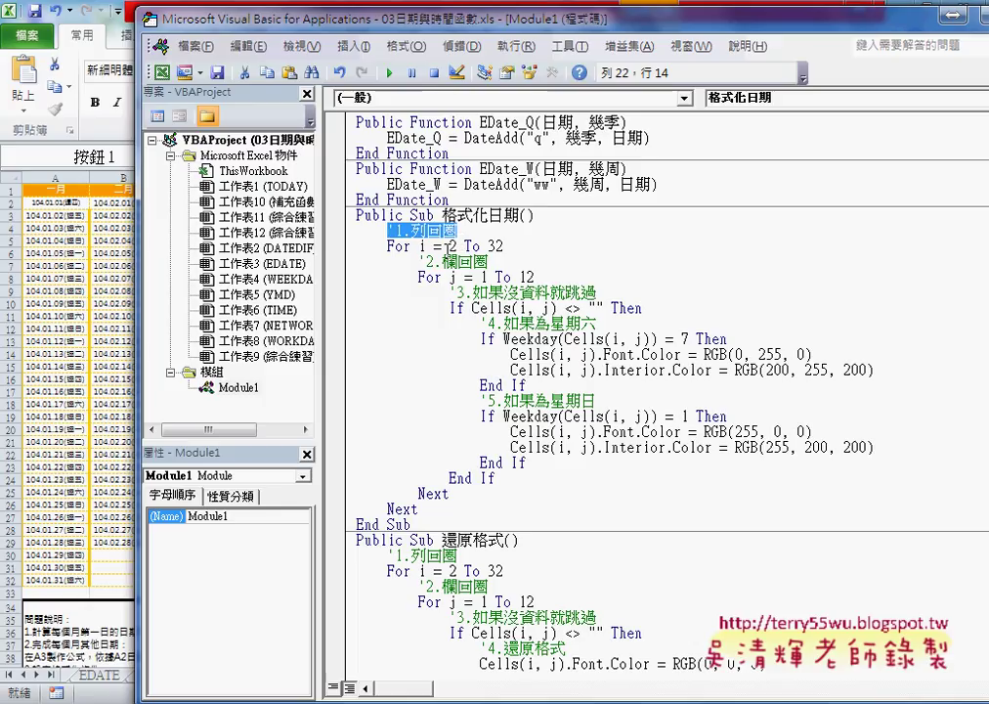
left_click_drag(448, 246, 506, 247)
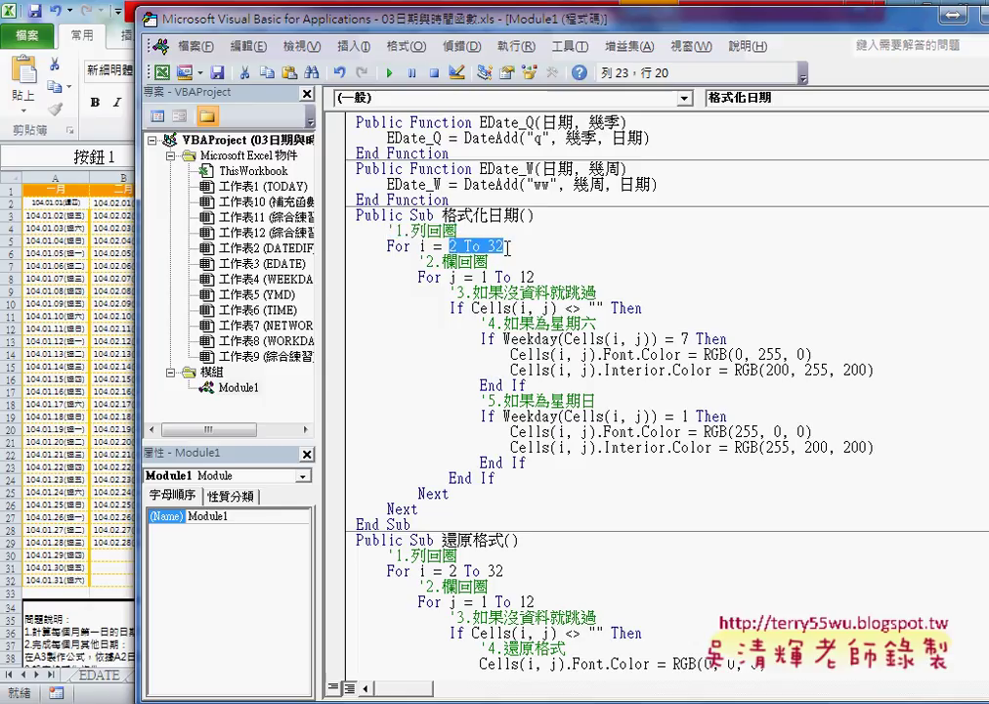
left_click(473, 262)
left_click_drag(480, 277, 557, 280)
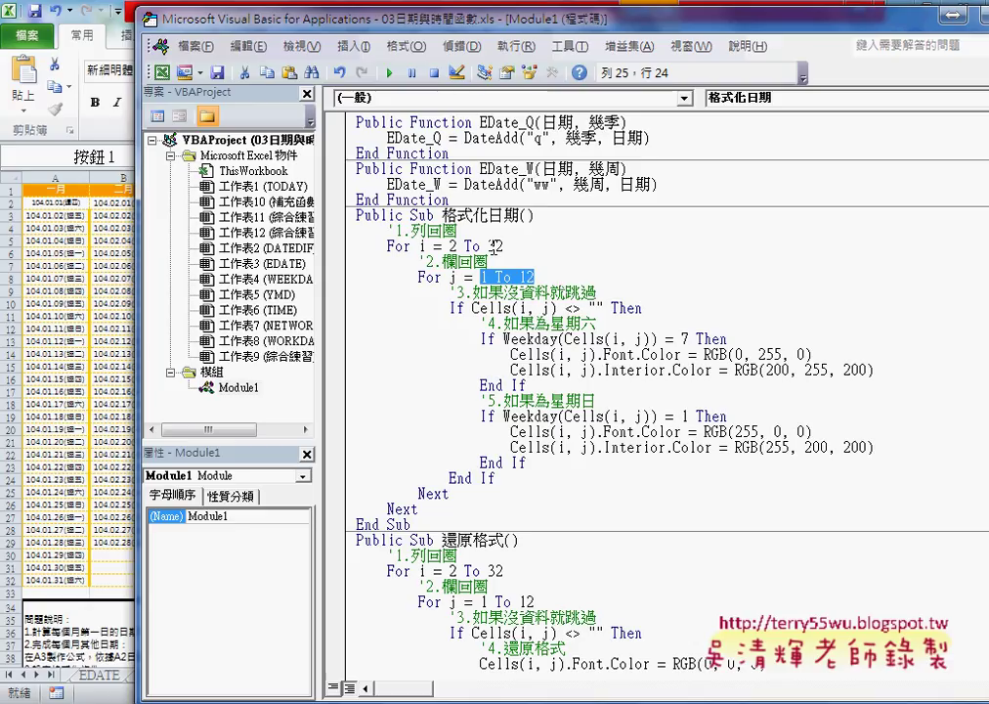
double_click(495, 245)
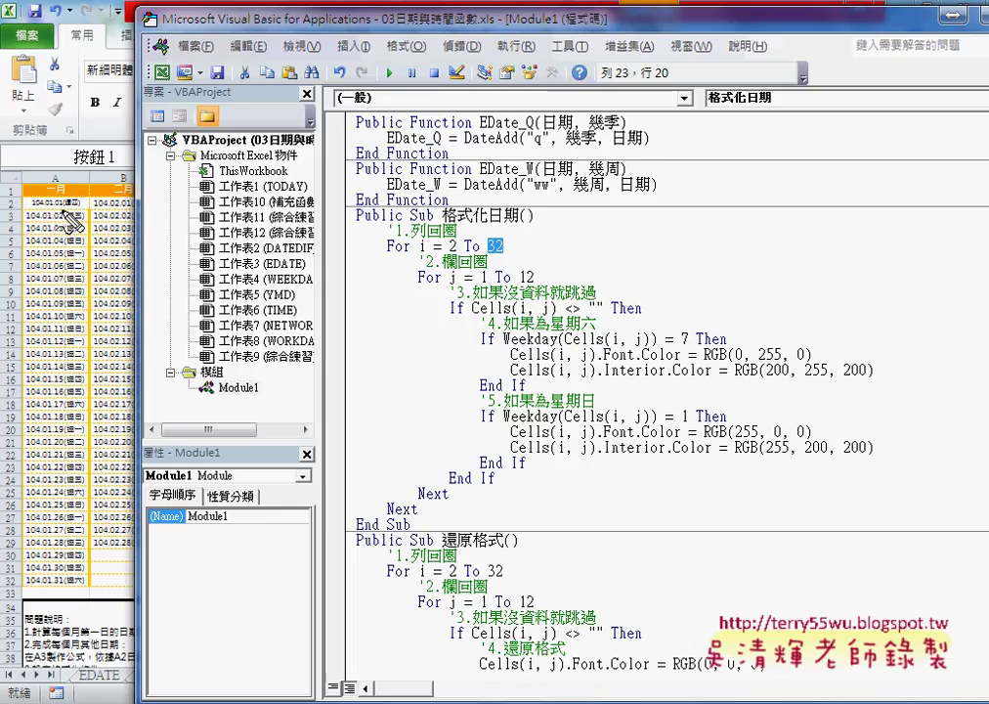
left_click_drag(84, 199, 46, 318)
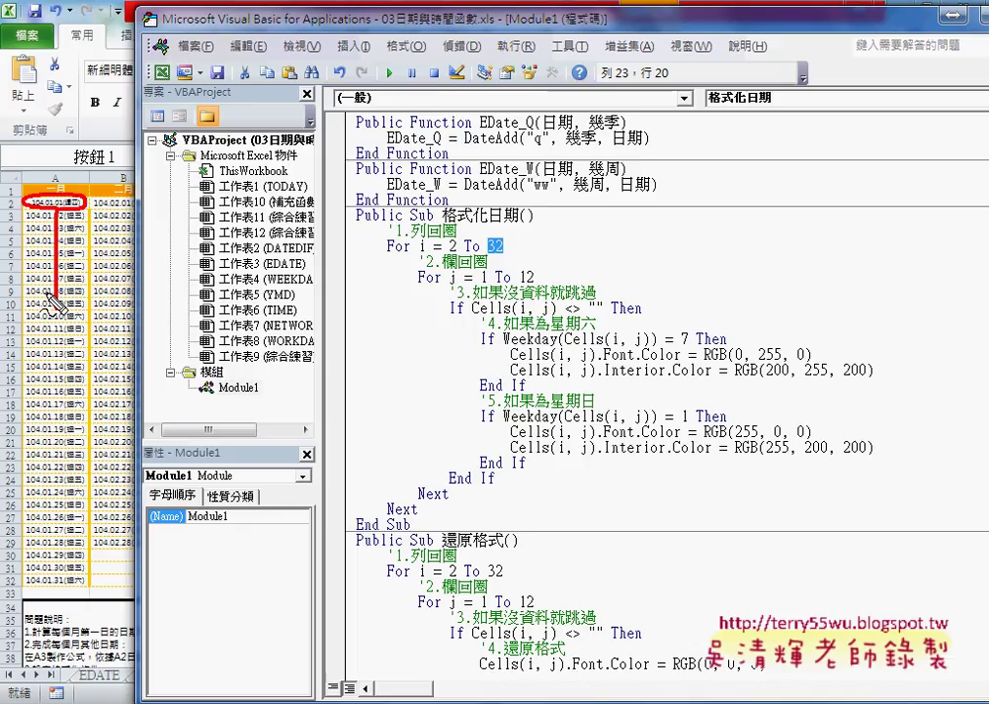
left_click_drag(22, 591, 84, 591)
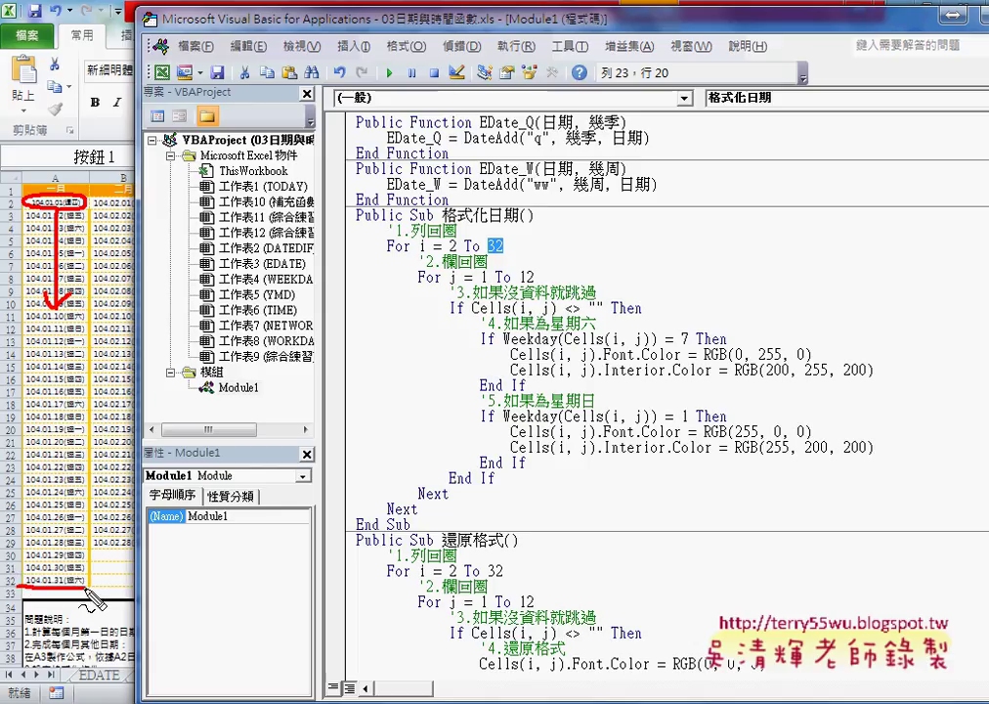
mouse_move(501, 251)
left_mouse_down()
mouse_move(541, 281)
mouse_move(532, 268)
left_mouse_up()
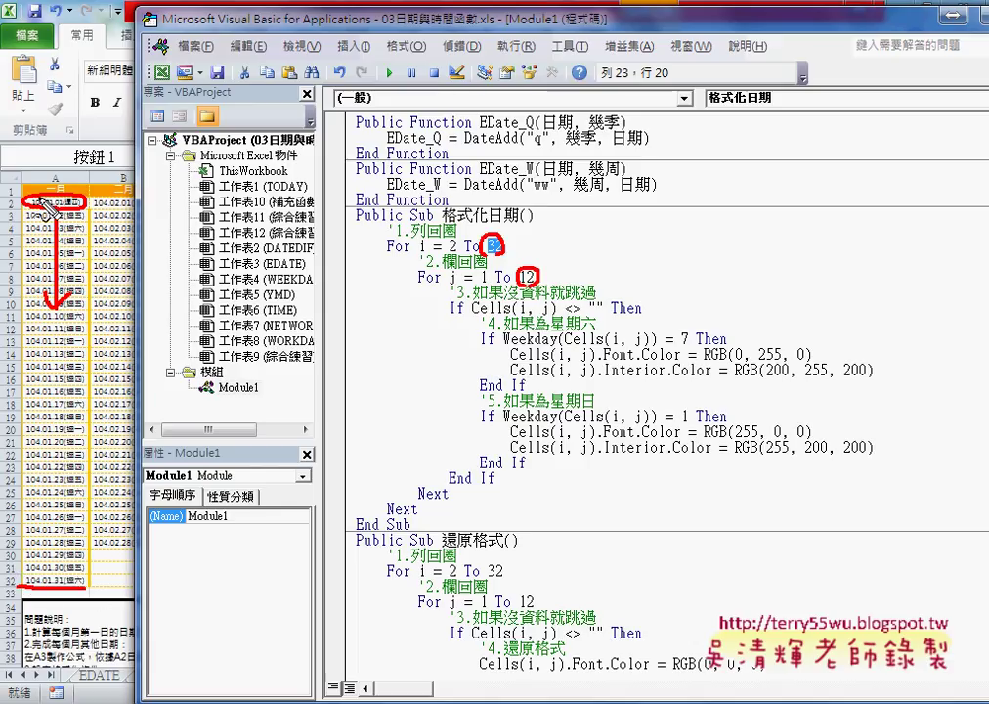
mouse_move(59, 180)
left_mouse_down()
mouse_move(40, 183)
mouse_move(126, 197)
left_mouse_up()
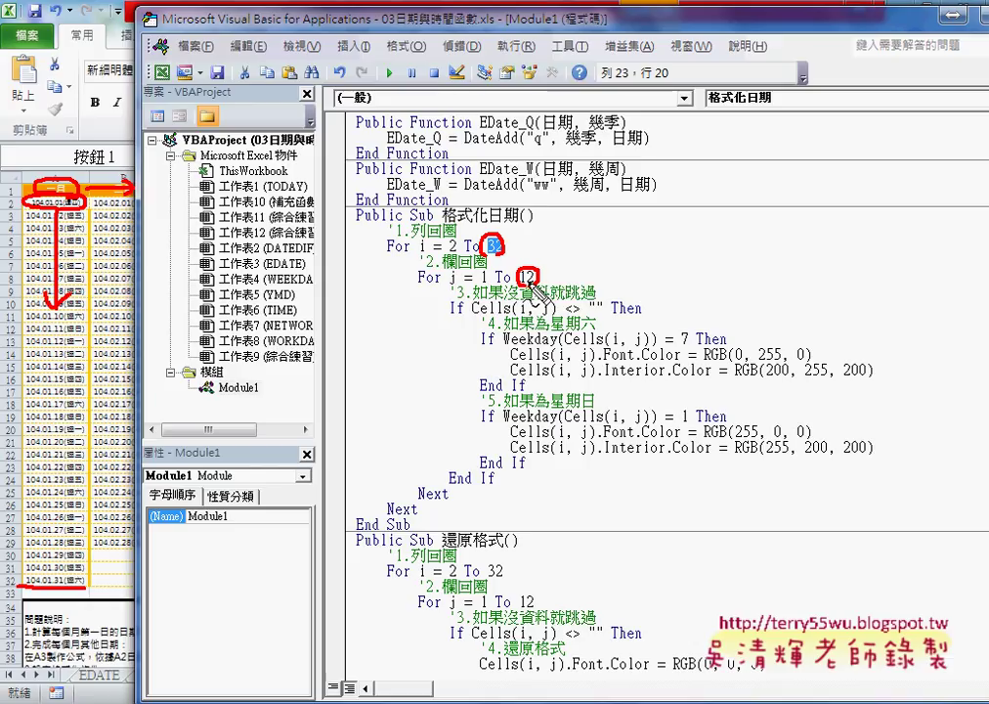
key("Escape")
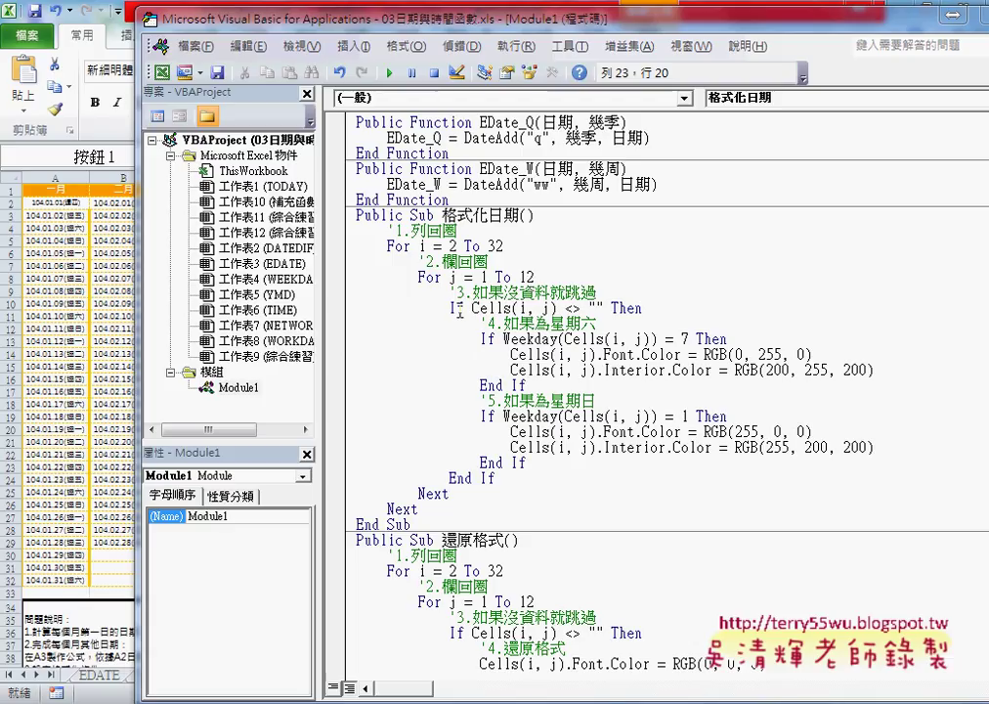
left_click(456, 339)
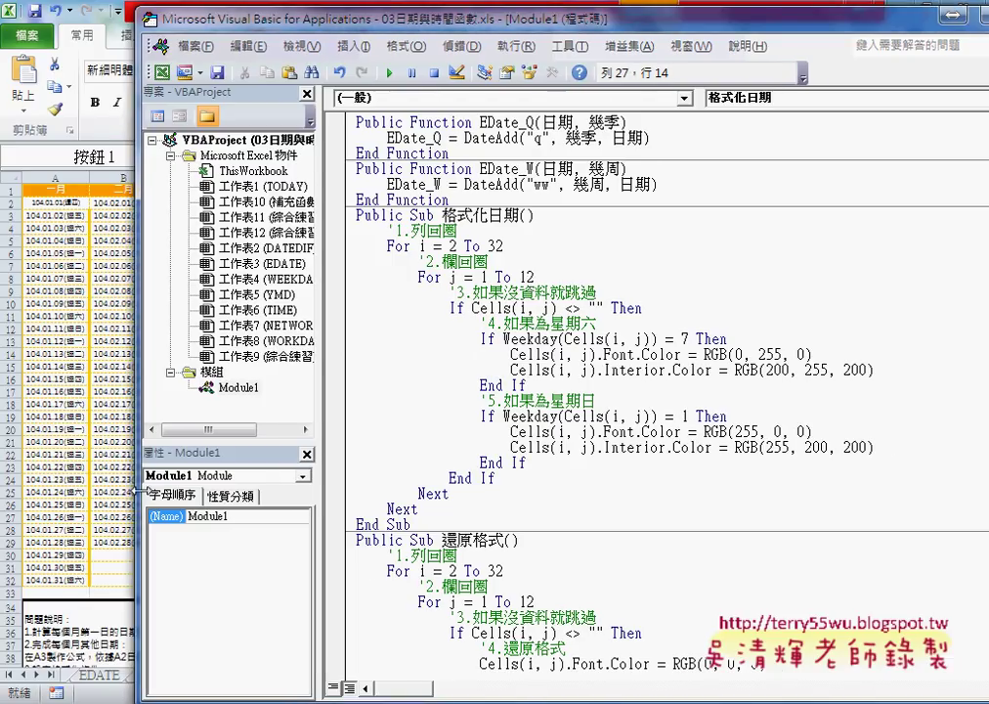
left_click_drag(136, 391, 179, 496)
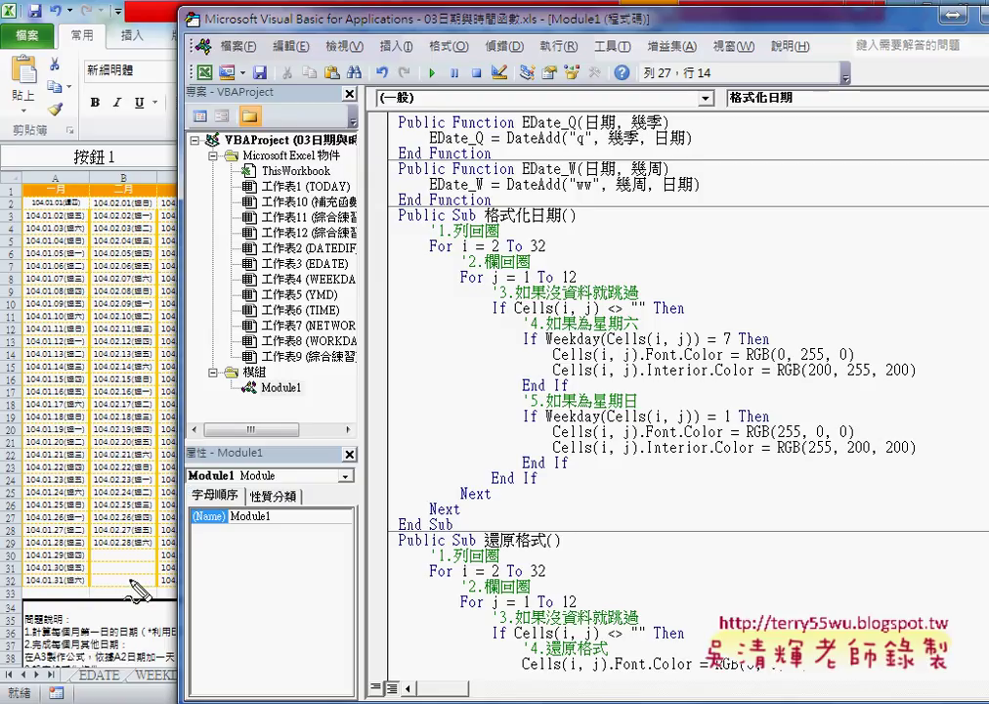
mouse_move(146, 550)
left_mouse_down()
mouse_move(107, 565)
mouse_move(152, 565)
left_mouse_up()
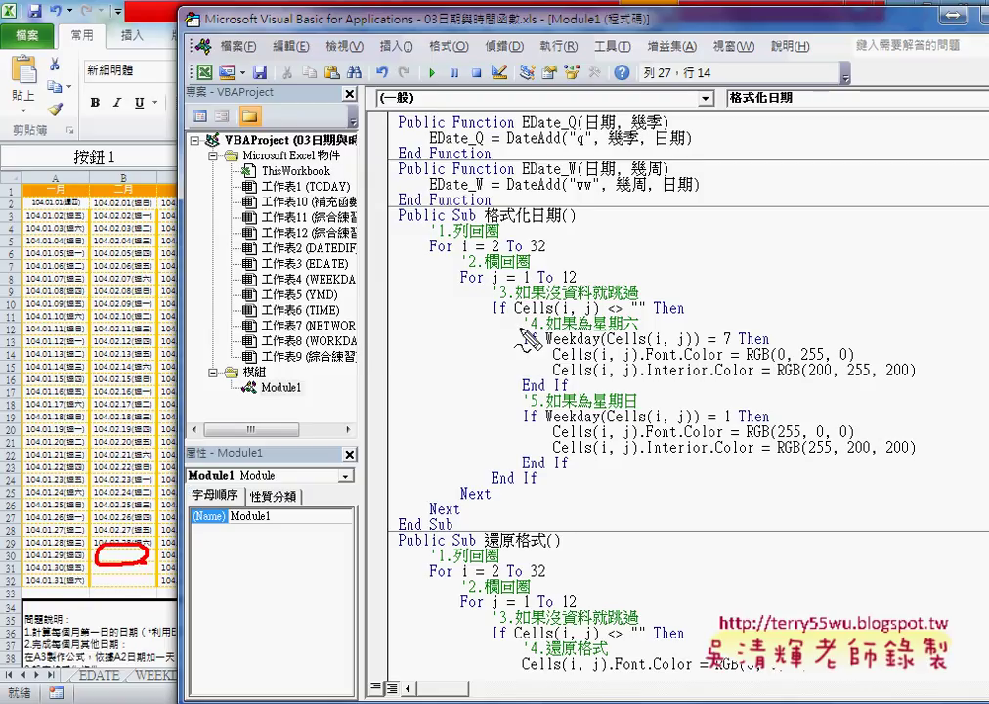
left_click_drag(521, 316, 598, 316)
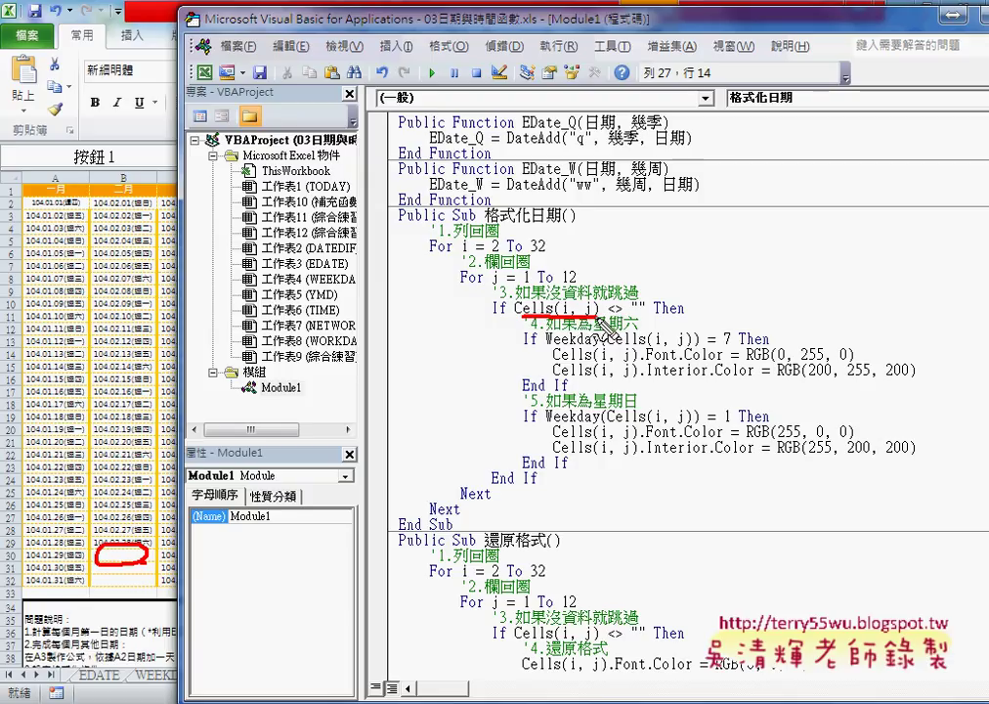
left_click_drag(603, 316, 645, 314)
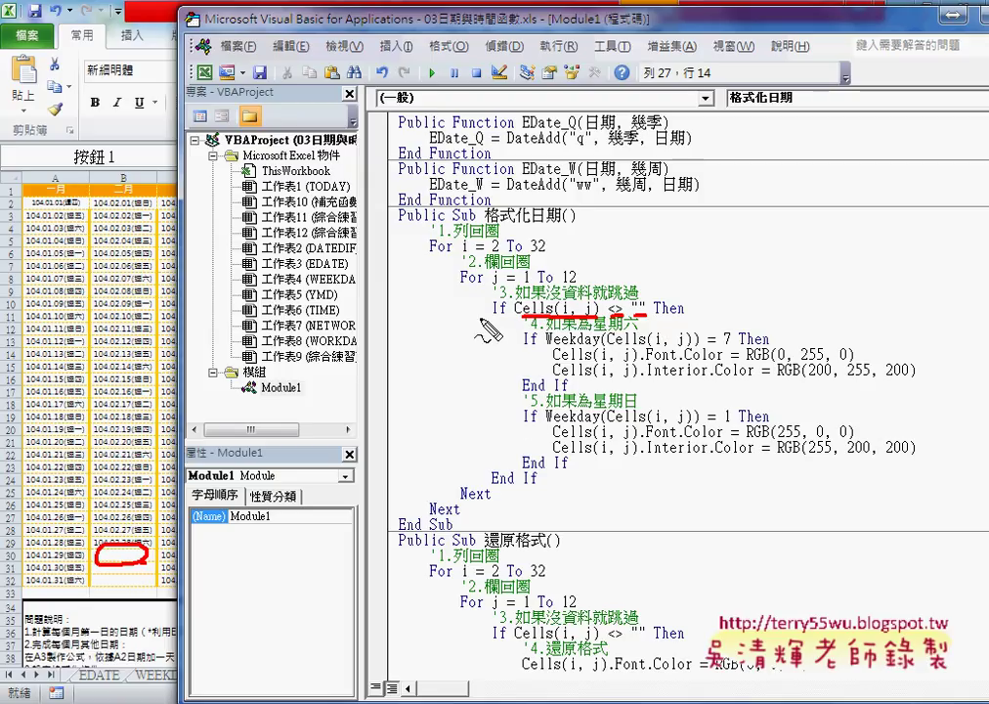
left_click_drag(493, 307, 474, 486)
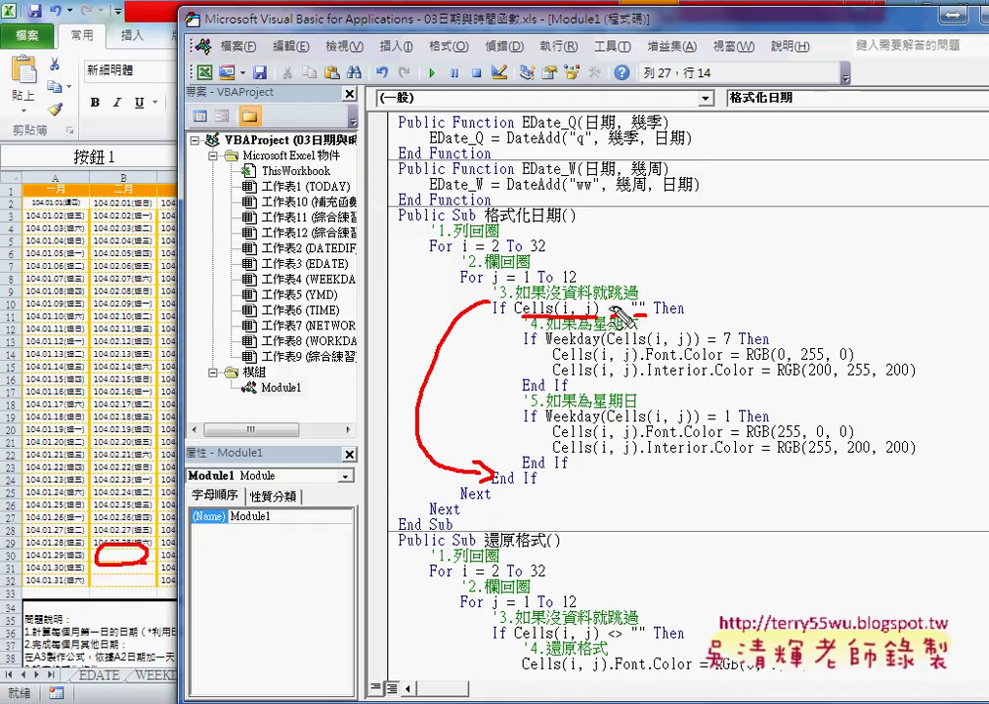
left_click_drag(608, 311, 614, 313)
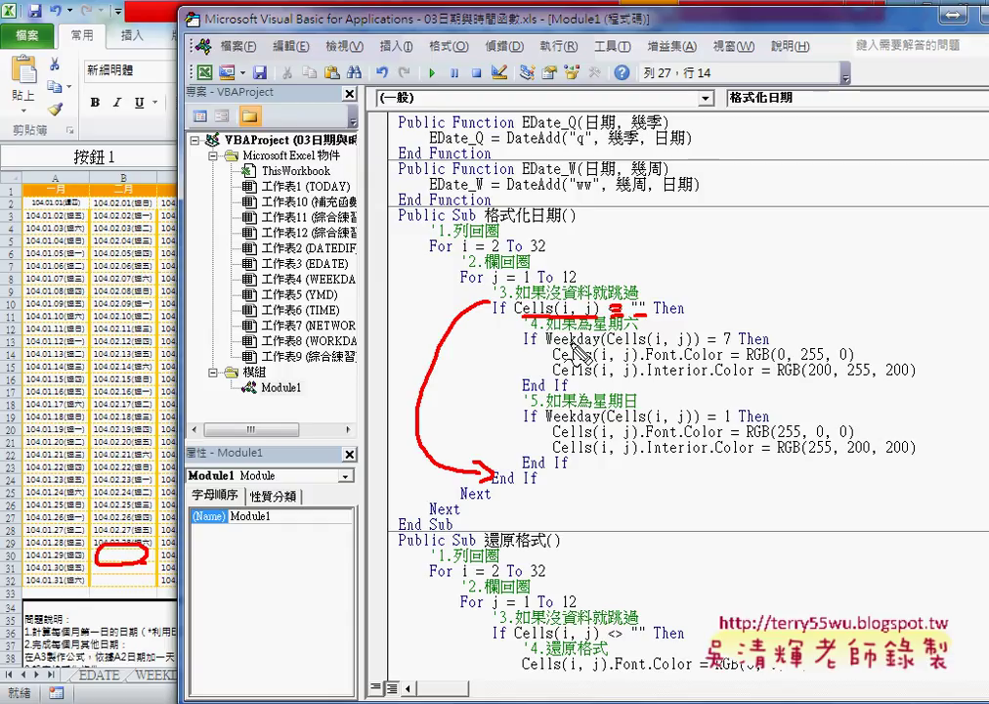
key("Escape")
double_click(571, 339)
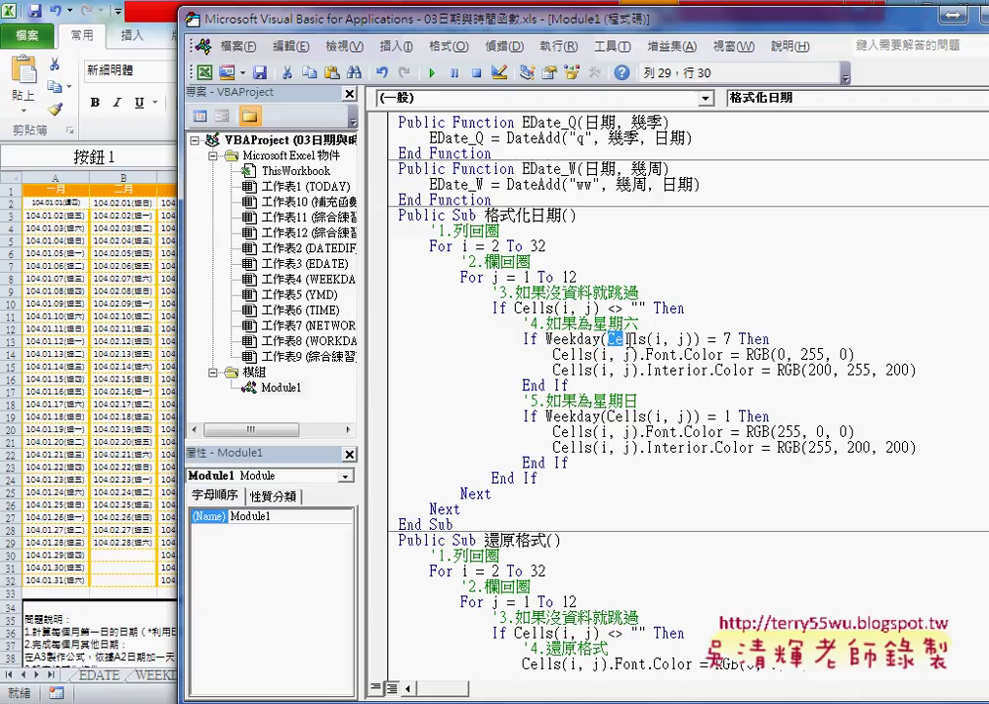
left_click_drag(608, 338, 694, 338)
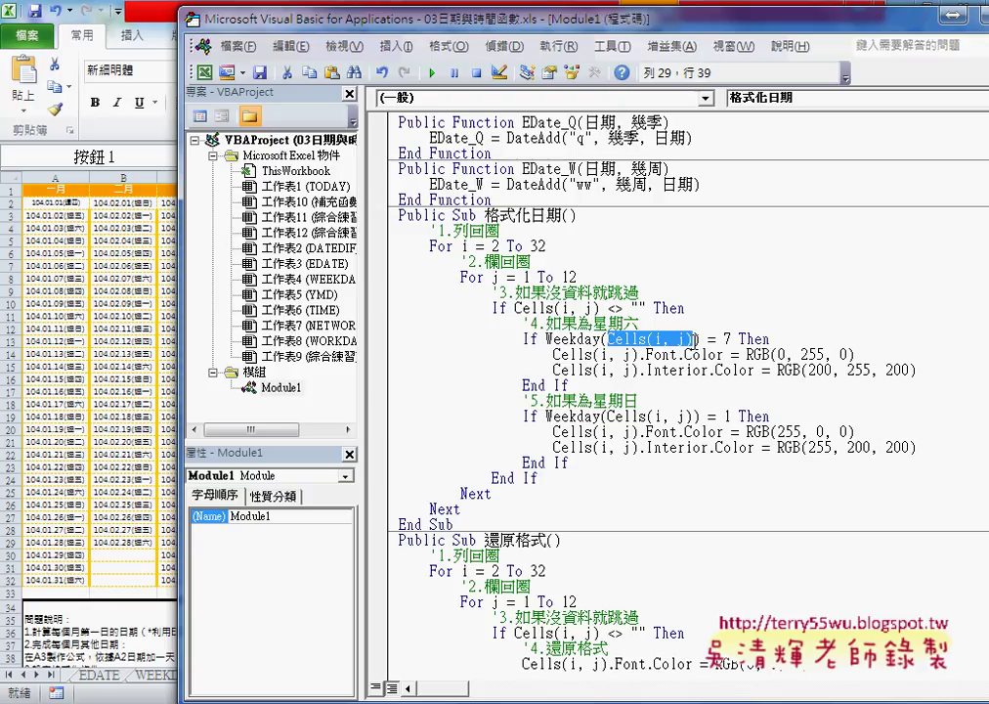
left_click_drag(732, 338, 543, 338)
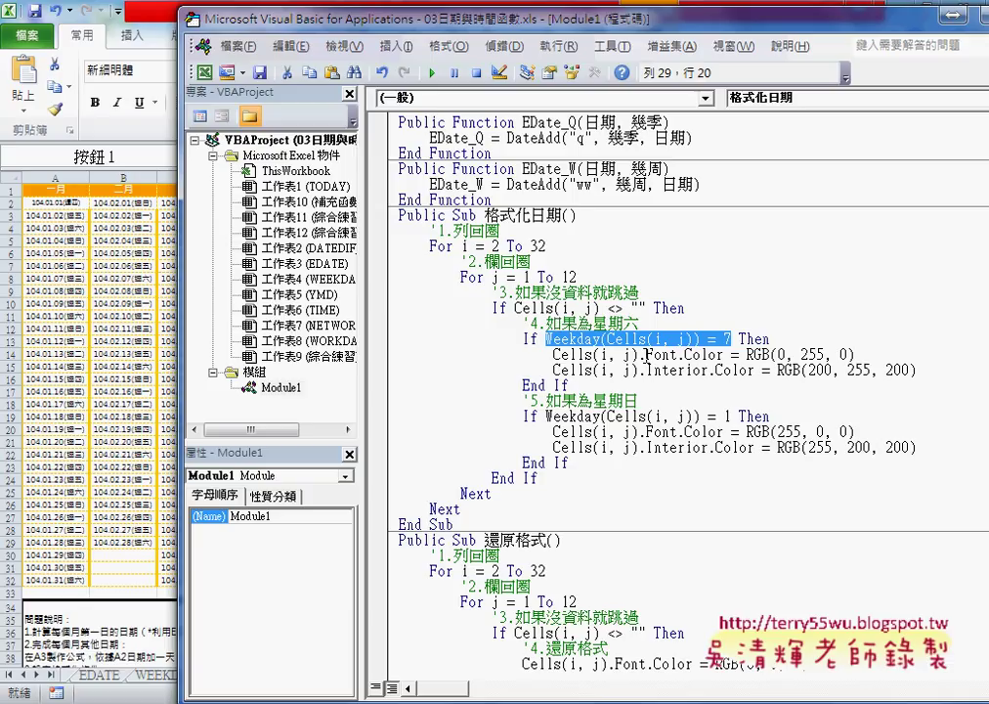
left_click_drag(646, 354, 724, 354)
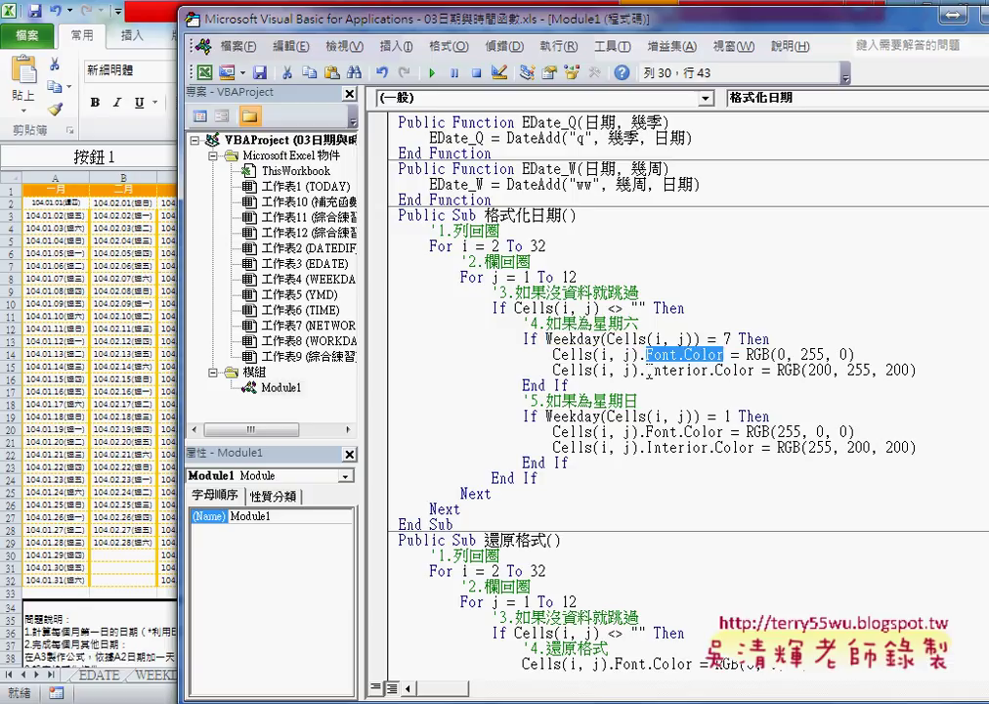
left_click_drag(646, 370, 755, 371)
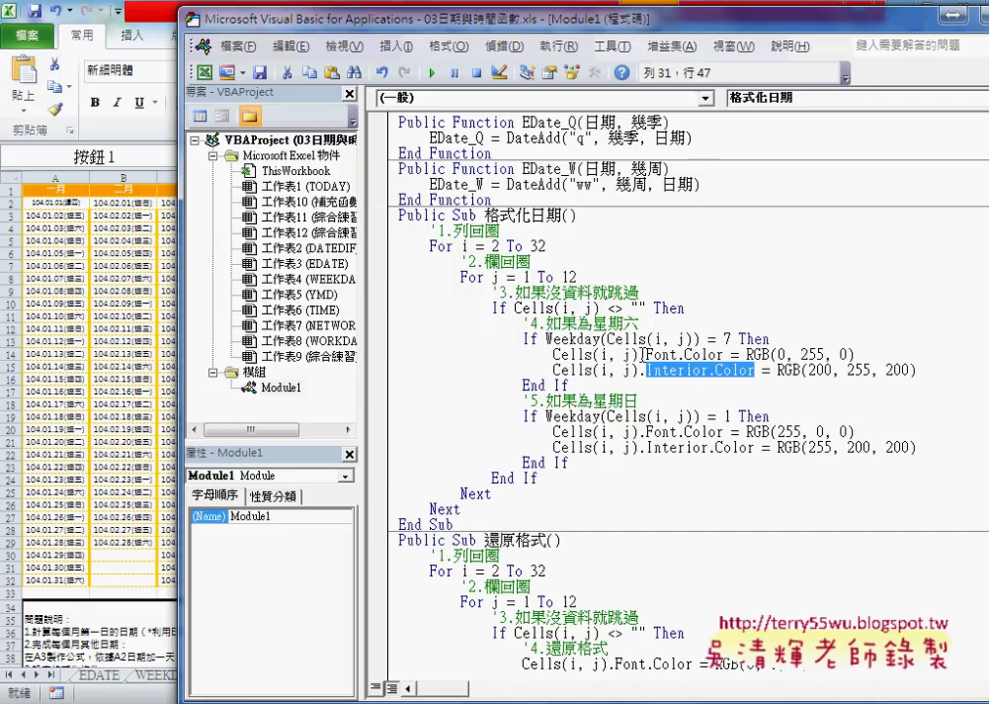
left_click_drag(636, 353, 553, 354)
left_click_drag(637, 370, 553, 371)
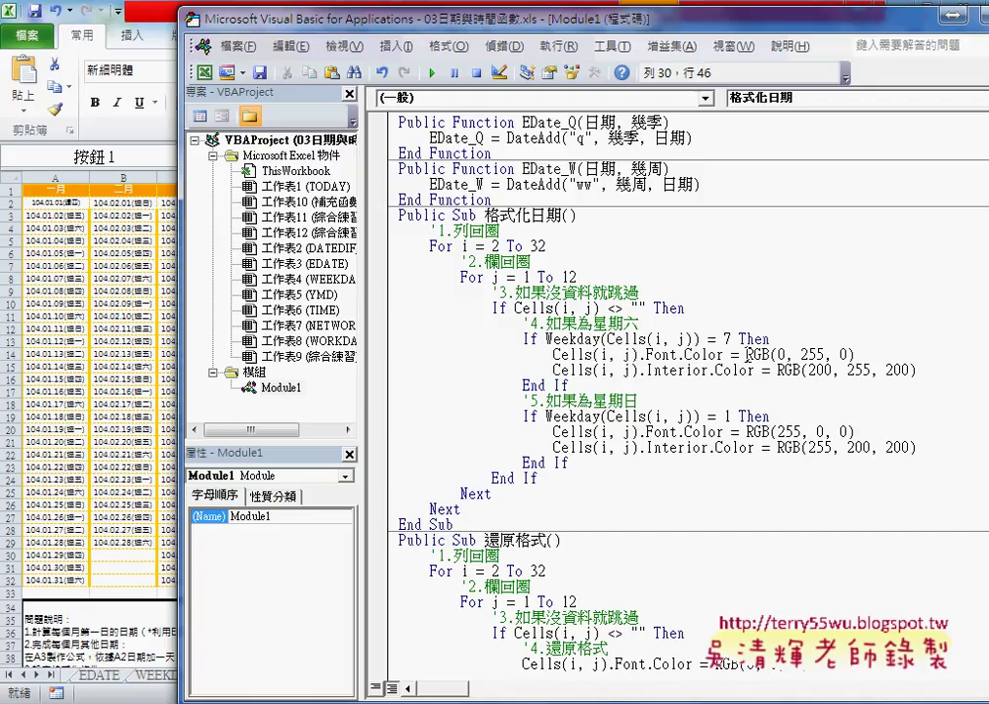
left_click_drag(746, 353, 857, 354)
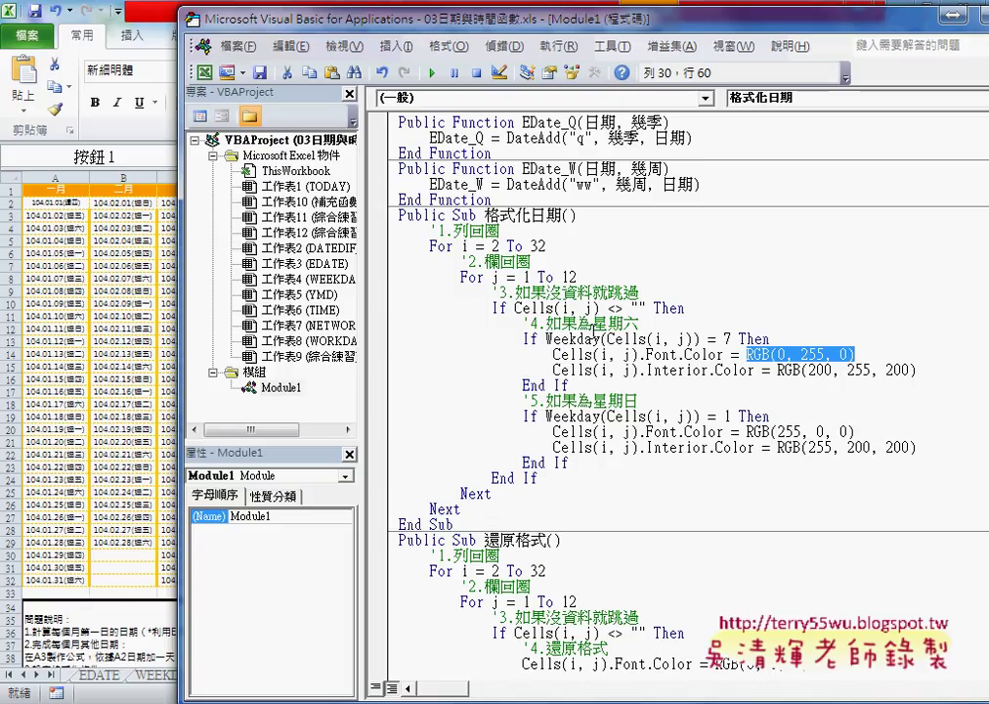
Step: Select cell B2 and open the full Fill Color chooser
left_click(142, 203)
left_click(142, 202)
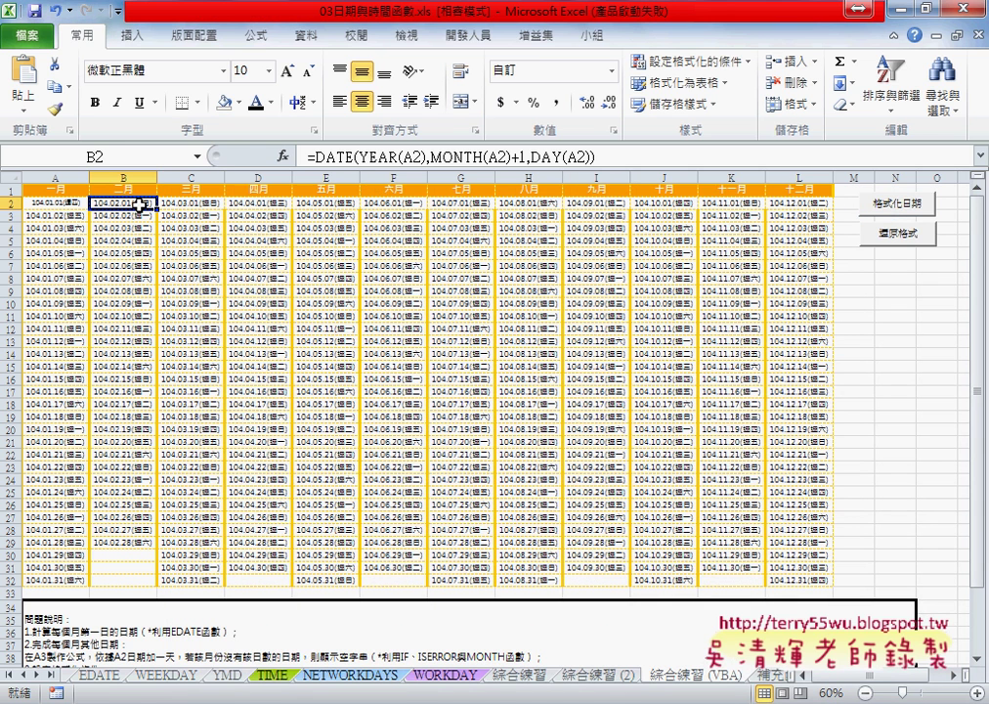
left_click(238, 103)
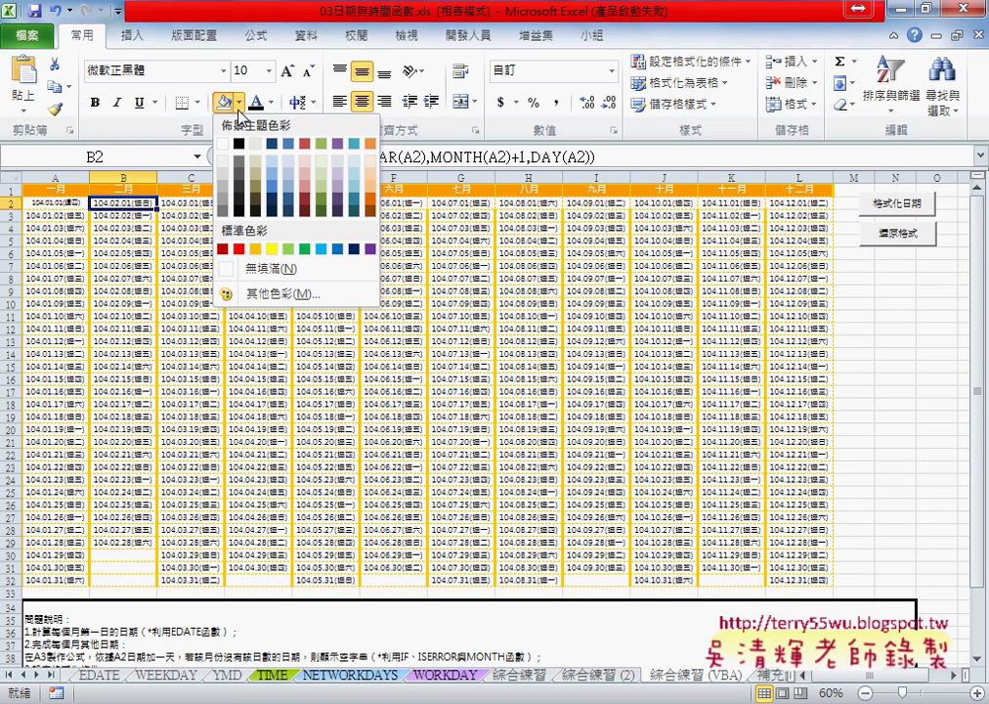
left_click(294, 293)
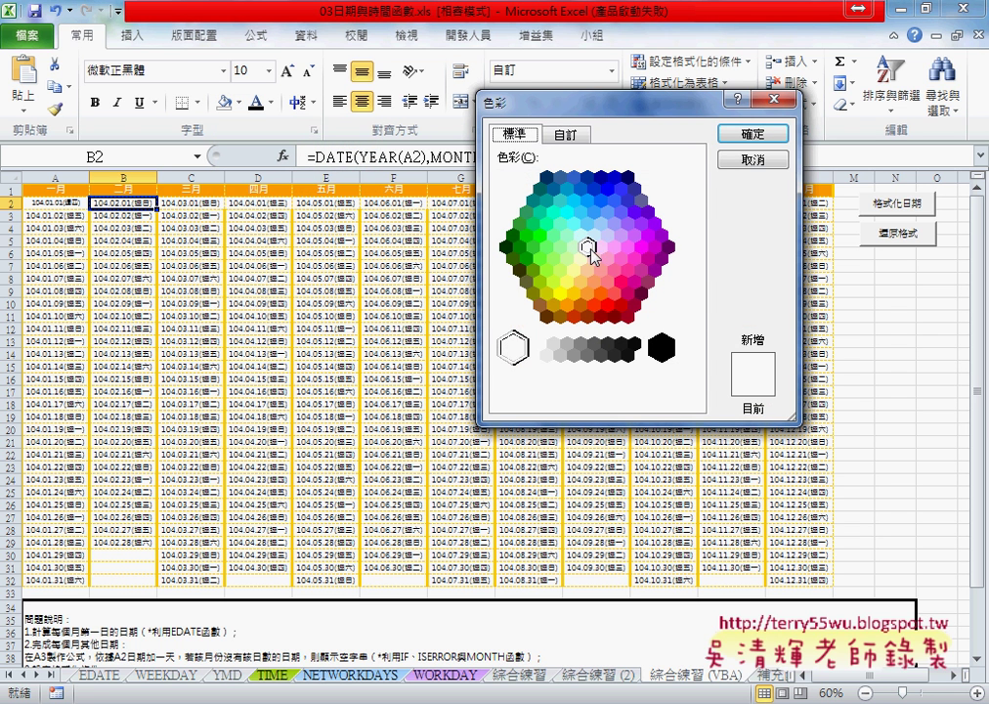
Step: Compare the yellow-green and bright green swatches' RGB values on the Custom tab
left_click(553, 283)
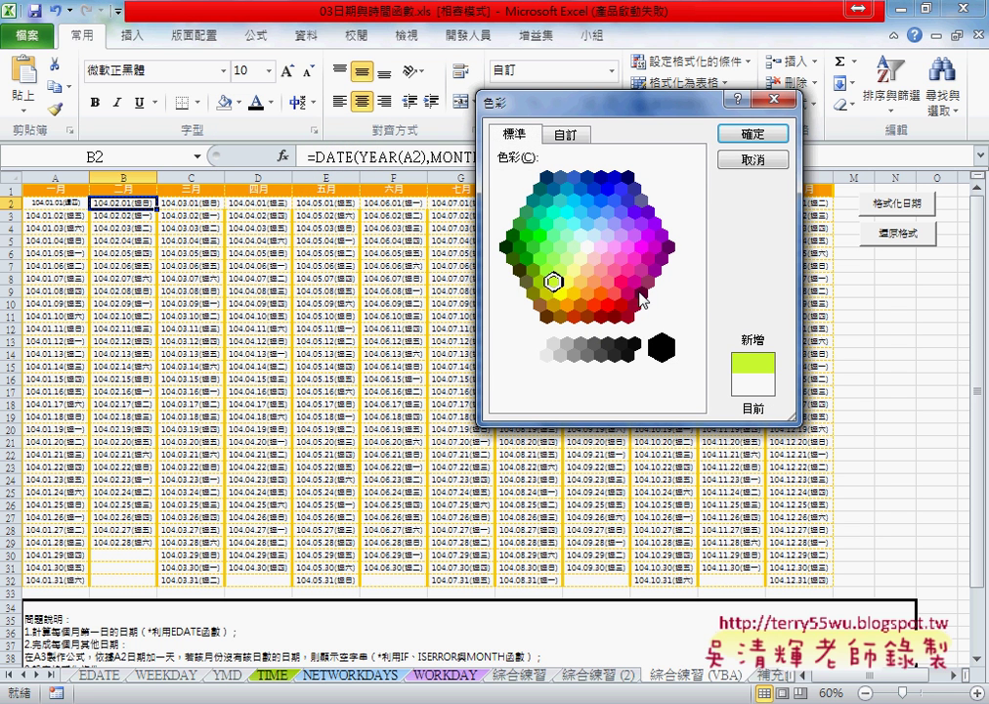
left_click(547, 271)
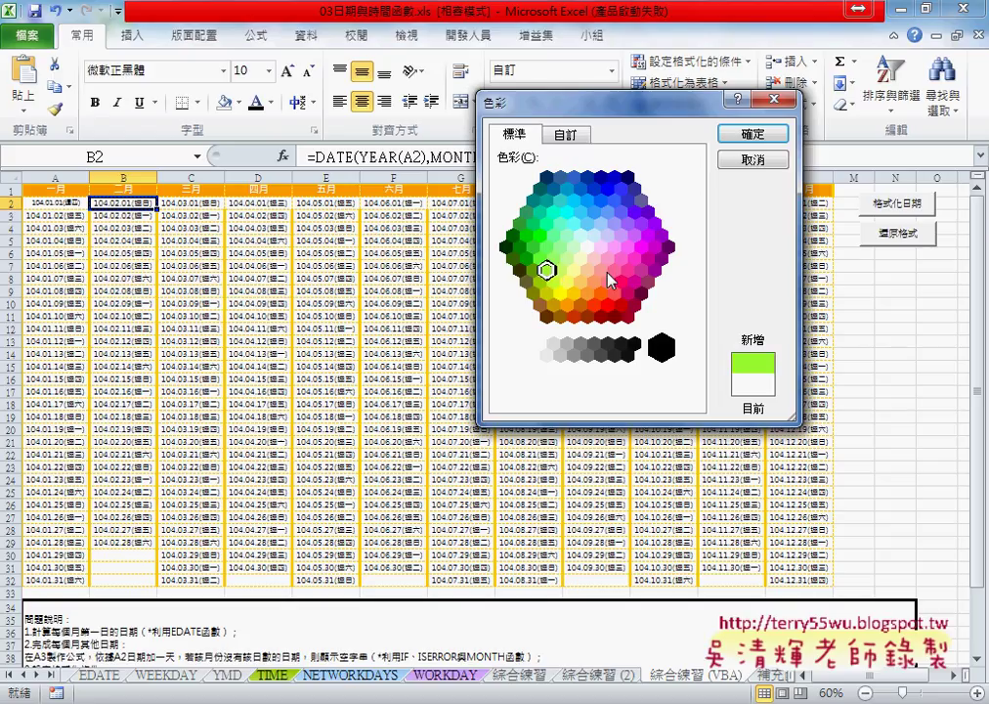
left_click(563, 136)
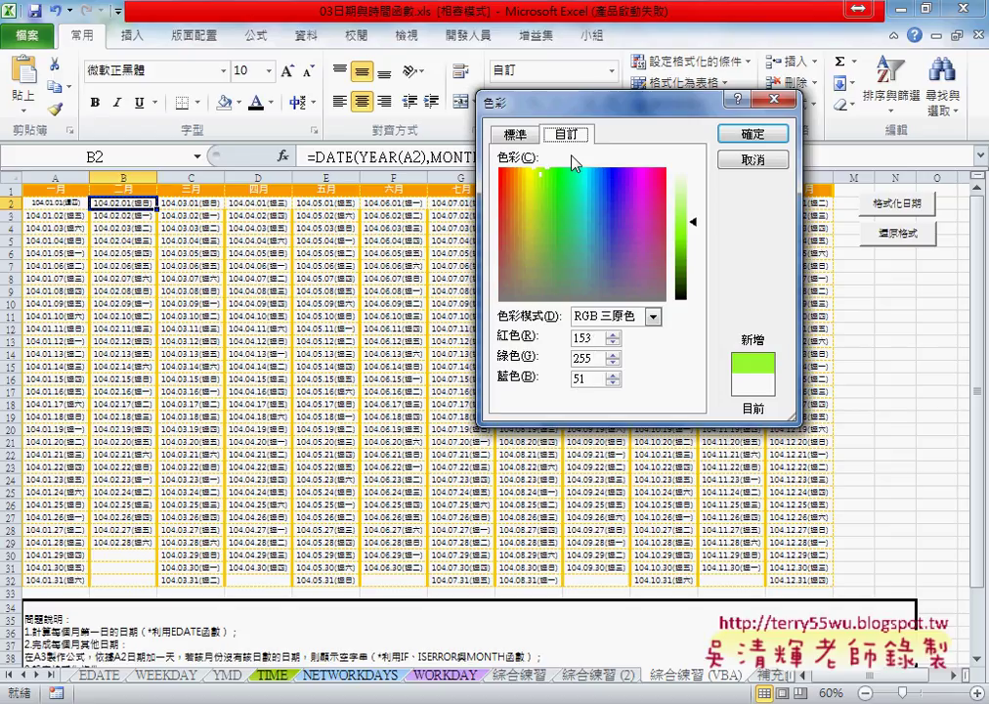
left_click(515, 135)
left_click(552, 283)
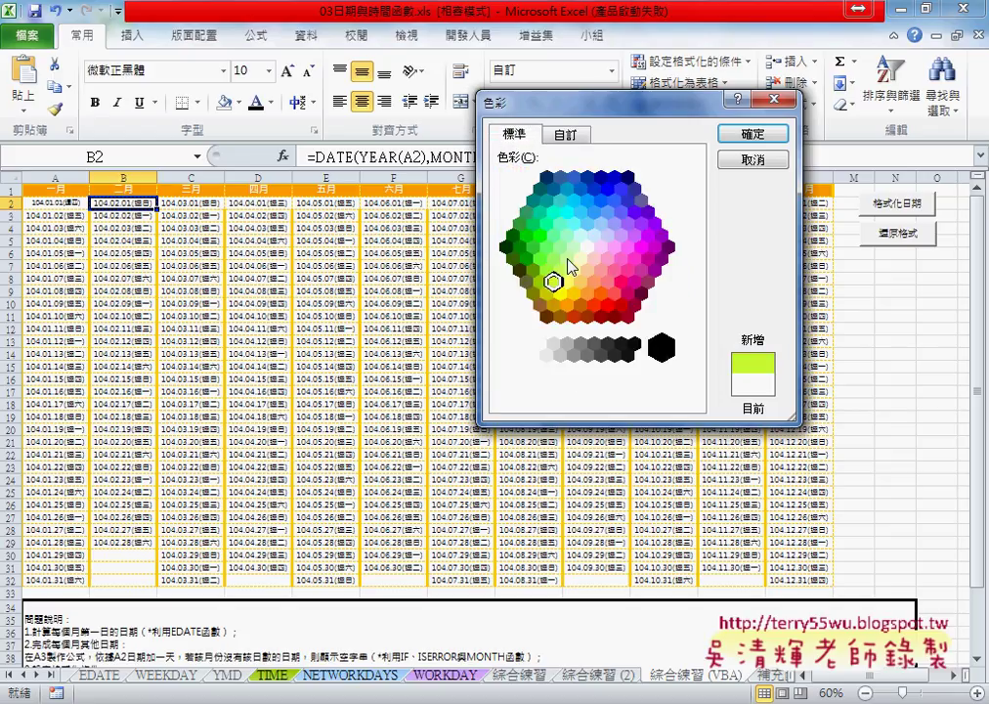
left_click(566, 135)
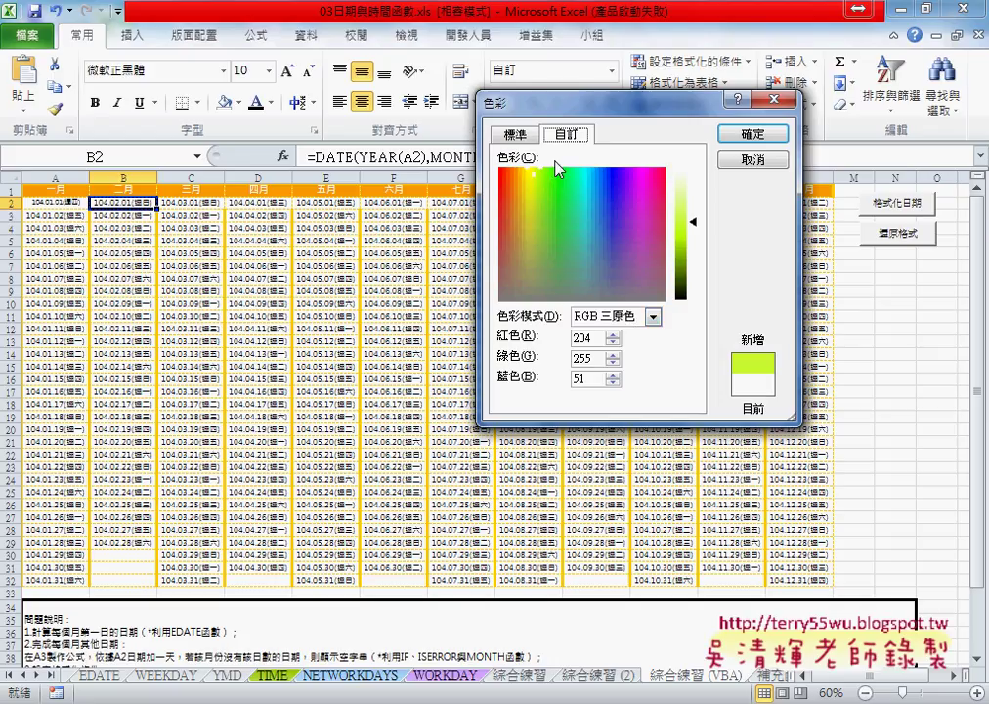
left_click(515, 135)
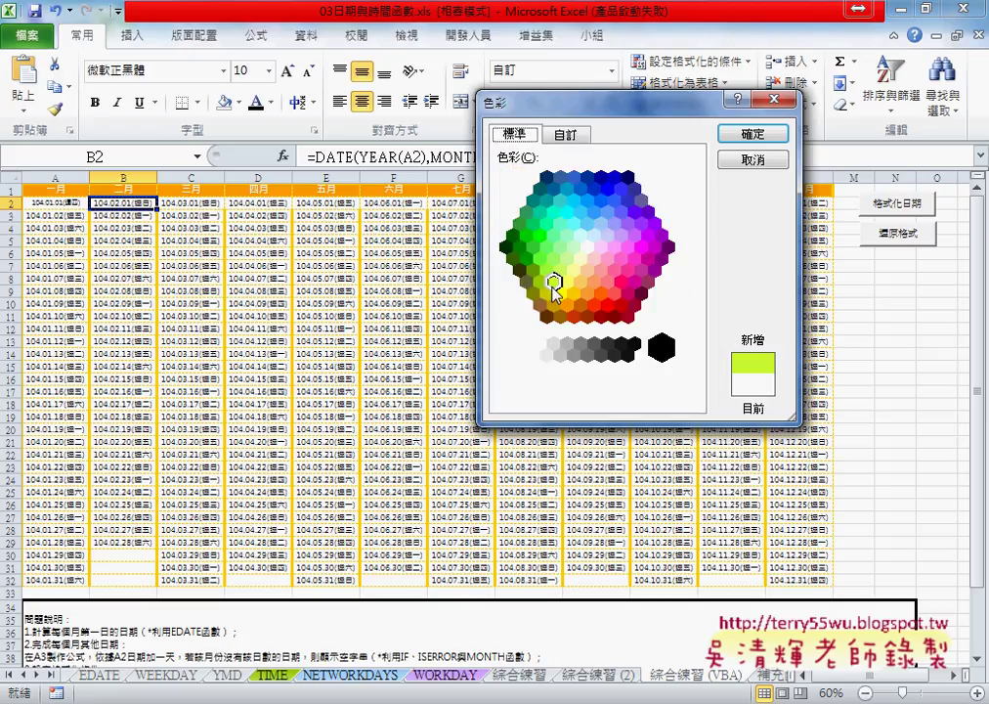
Step: Pick the light green swatch and read its RGB values 204, 255, 204
left_click(573, 245)
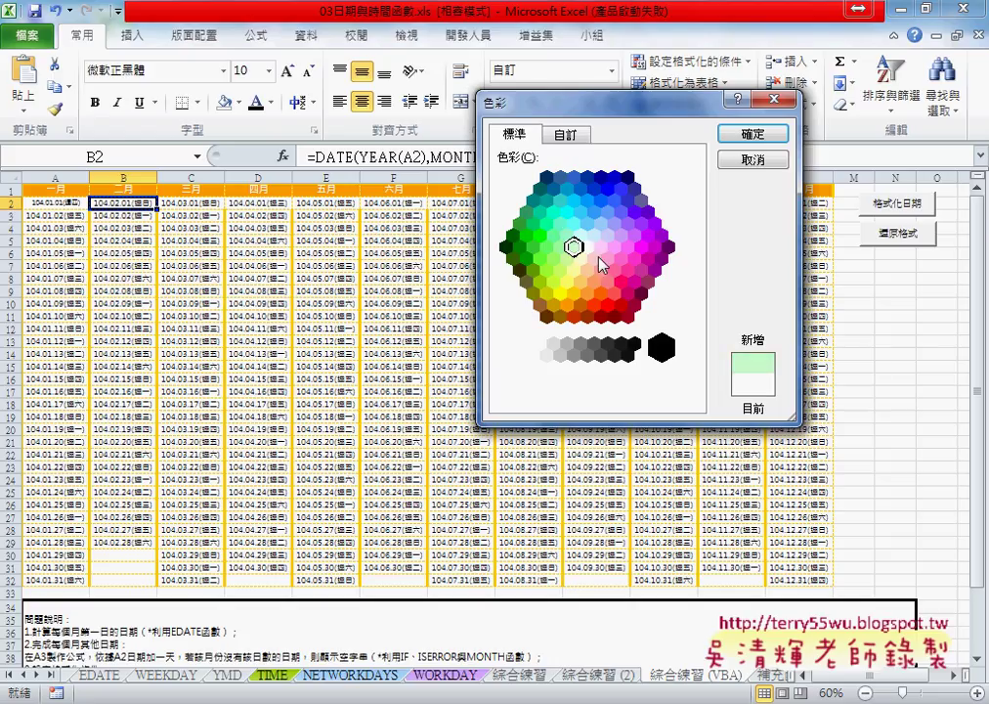
left_click(567, 136)
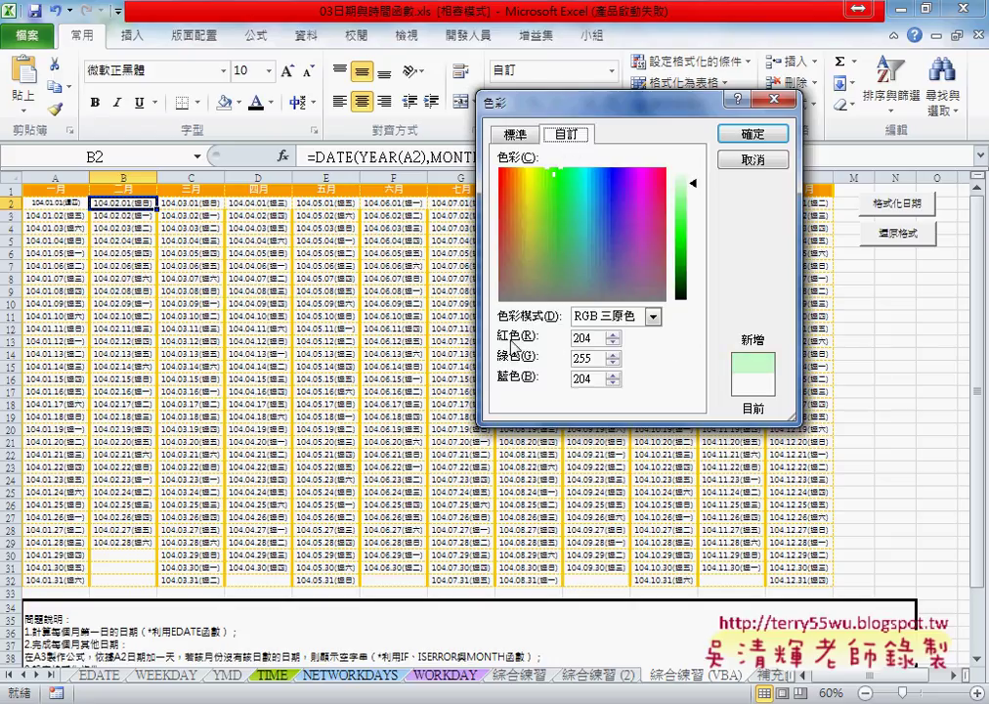
double_click(588, 359)
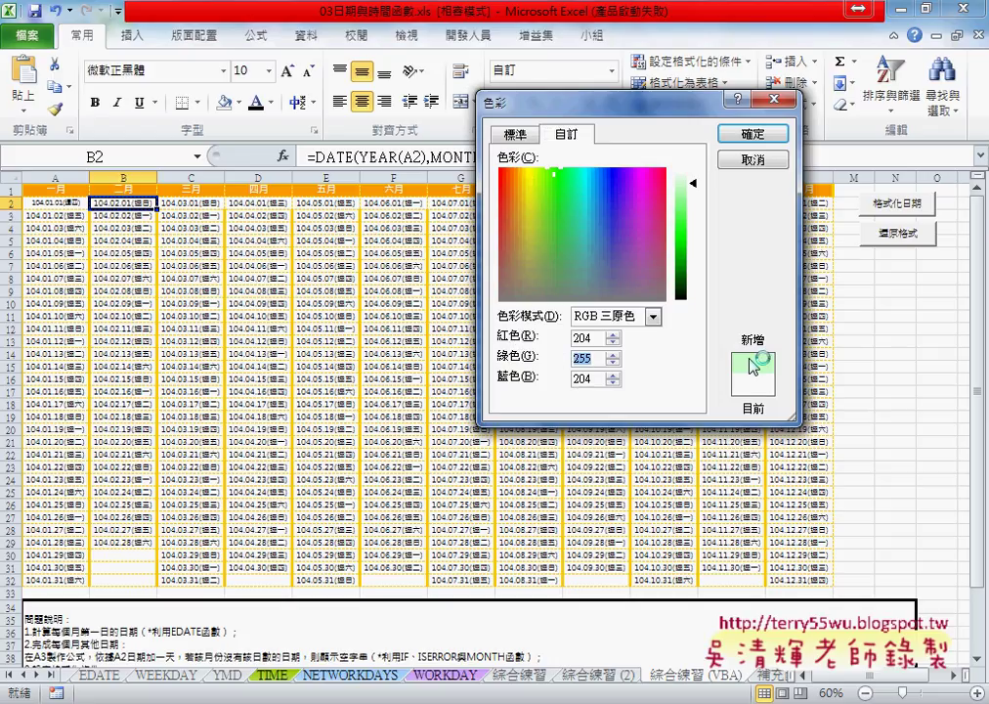
left_click_drag(745, 370, 760, 369)
mouse_move(572, 365)
left_mouse_down()
mouse_move(592, 365)
mouse_move(593, 344)
left_mouse_up()
left_click_drag(576, 396, 594, 386)
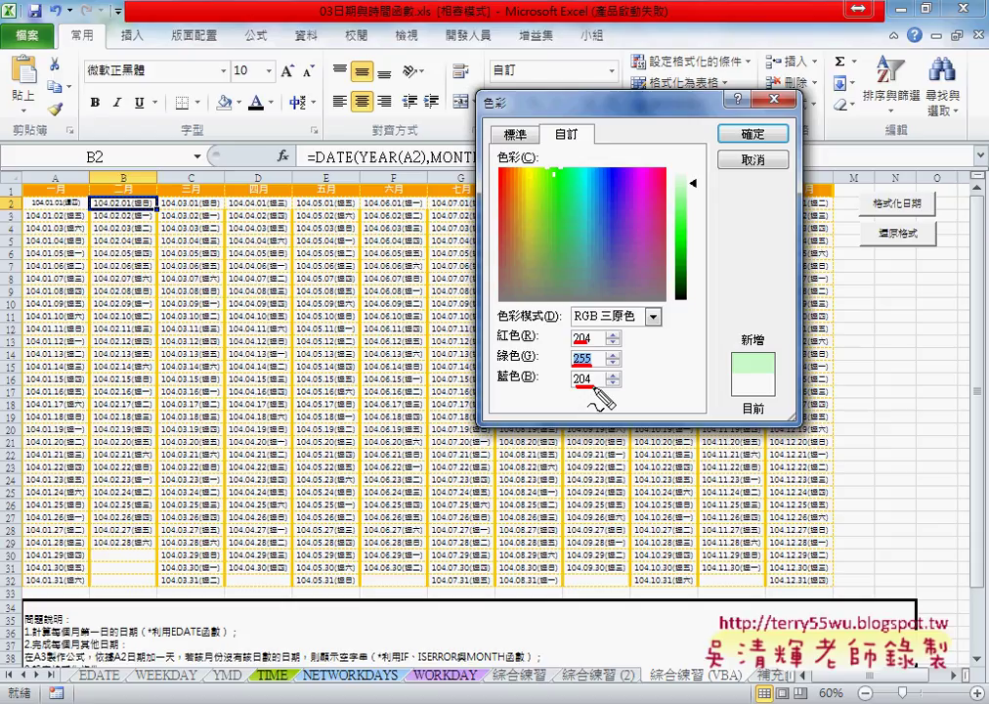
key("Escape")
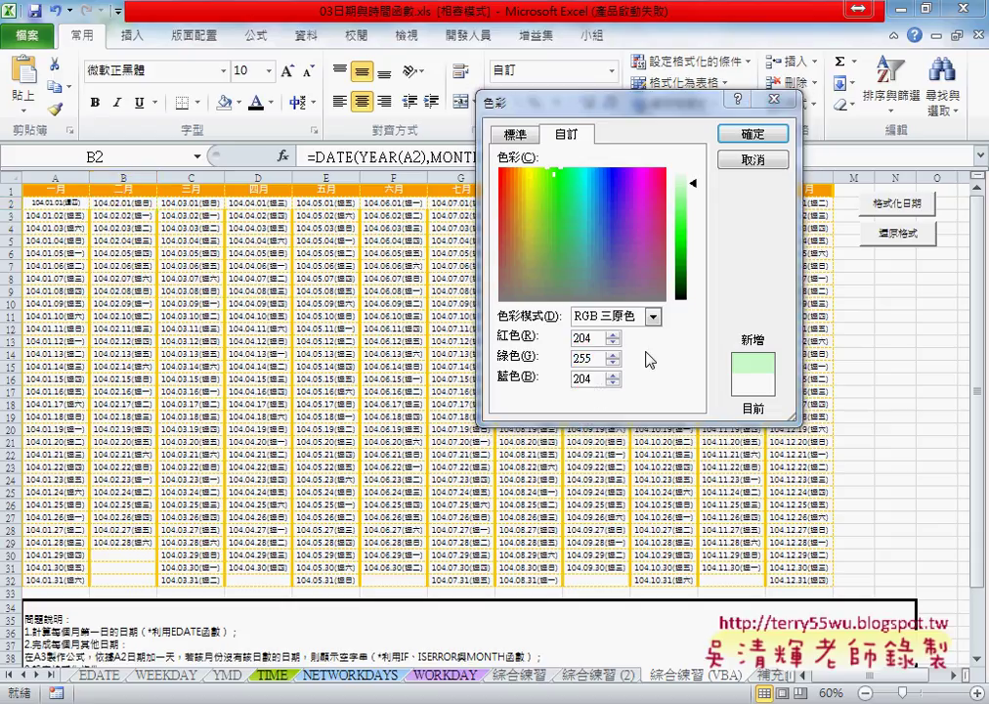
Step: Try RGB mixes 0, 255, 0 and then 200, 255, 200 on the Custom tab
double_click(587, 339)
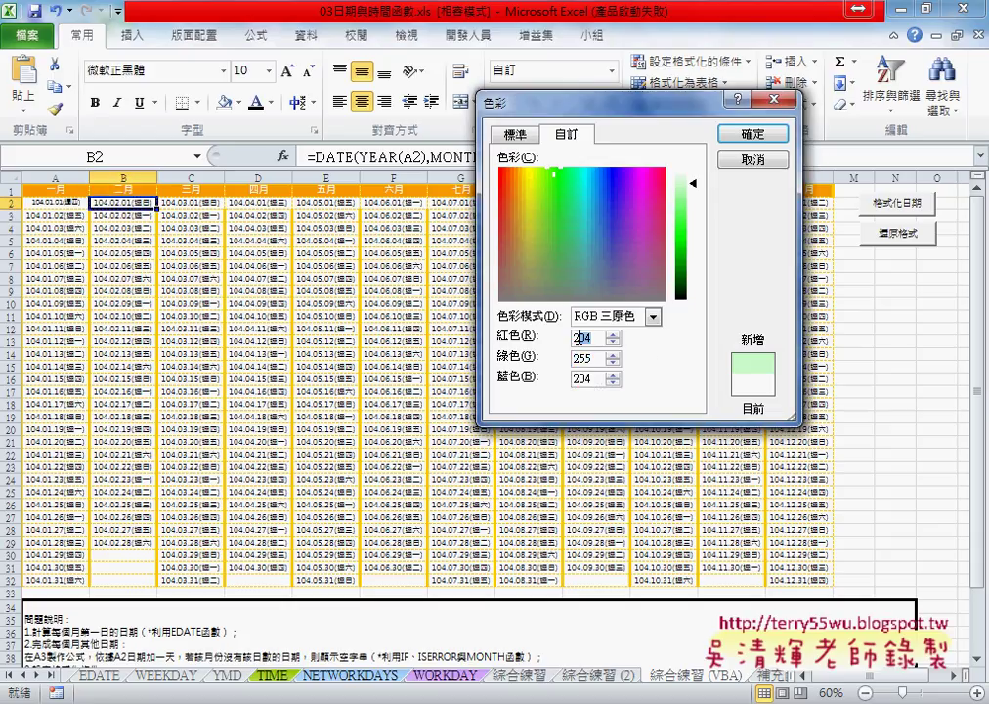
type("0")
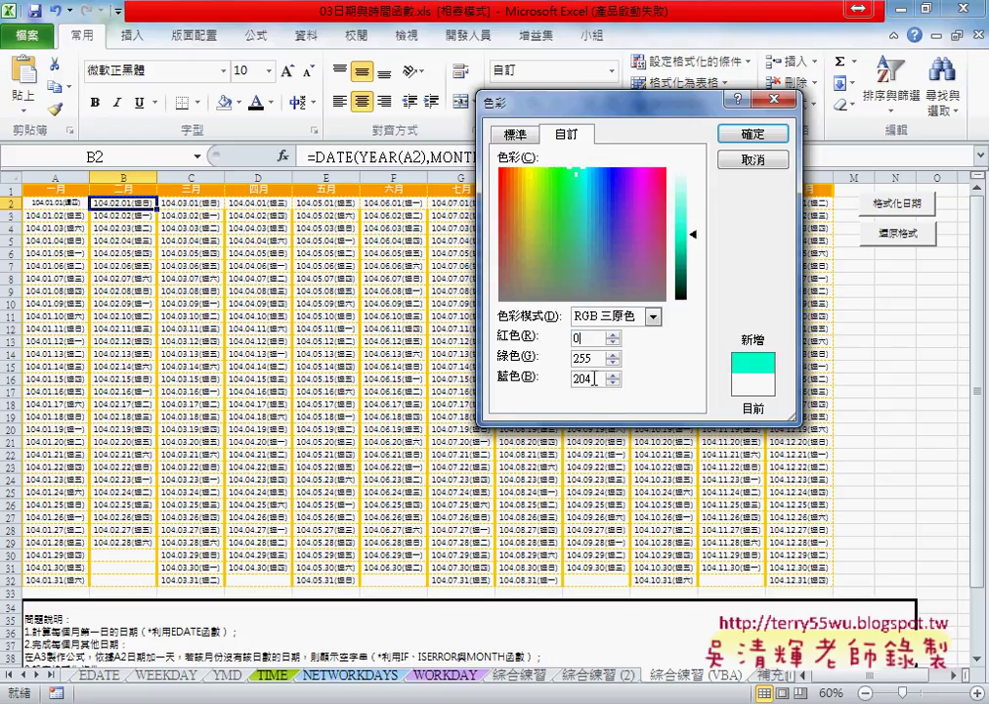
double_click(588, 378)
type("0")
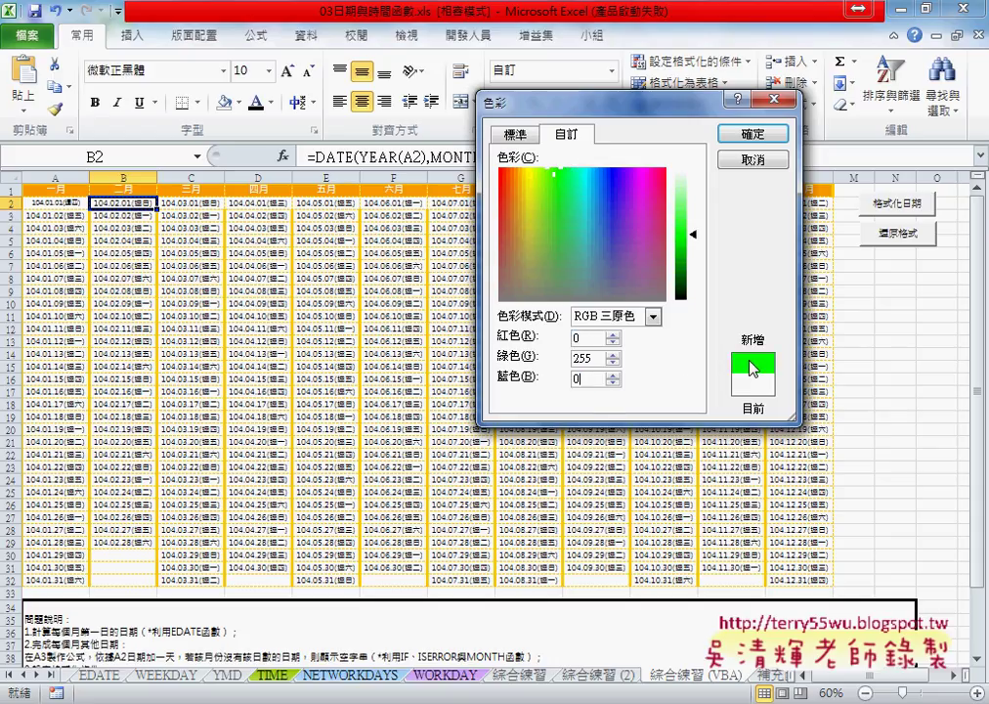
double_click(577, 339)
type("200")
double_click(587, 378)
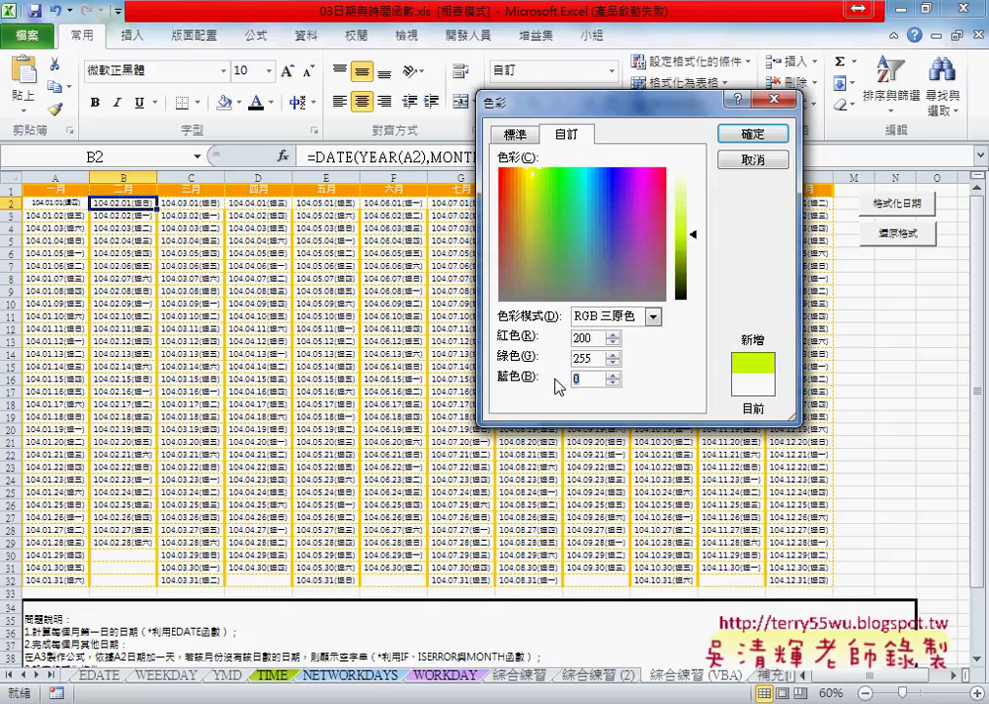
type("200")
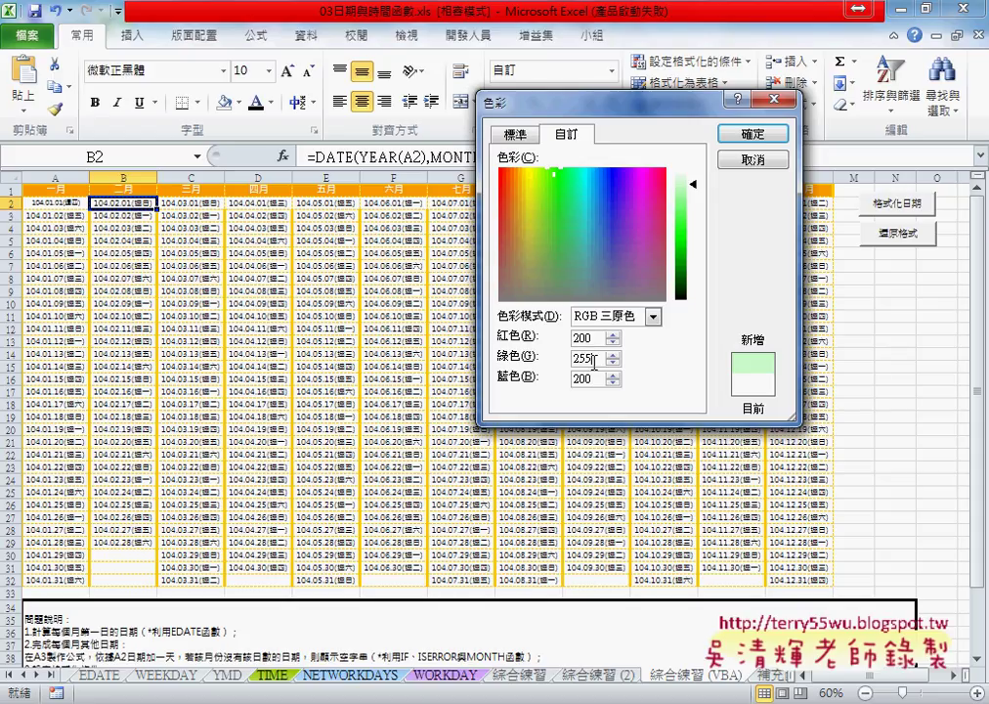
Step: Darken with the luminance slider, set green to 100 for RGB 0, 100, 0, and accept
left_click_drag(593, 362, 570, 360)
key("shift+Tab")
double_click(582, 377)
left_click(695, 192)
mouse_move(694, 191)
left_mouse_down()
mouse_move(699, 332)
mouse_move(698, 278)
left_mouse_up()
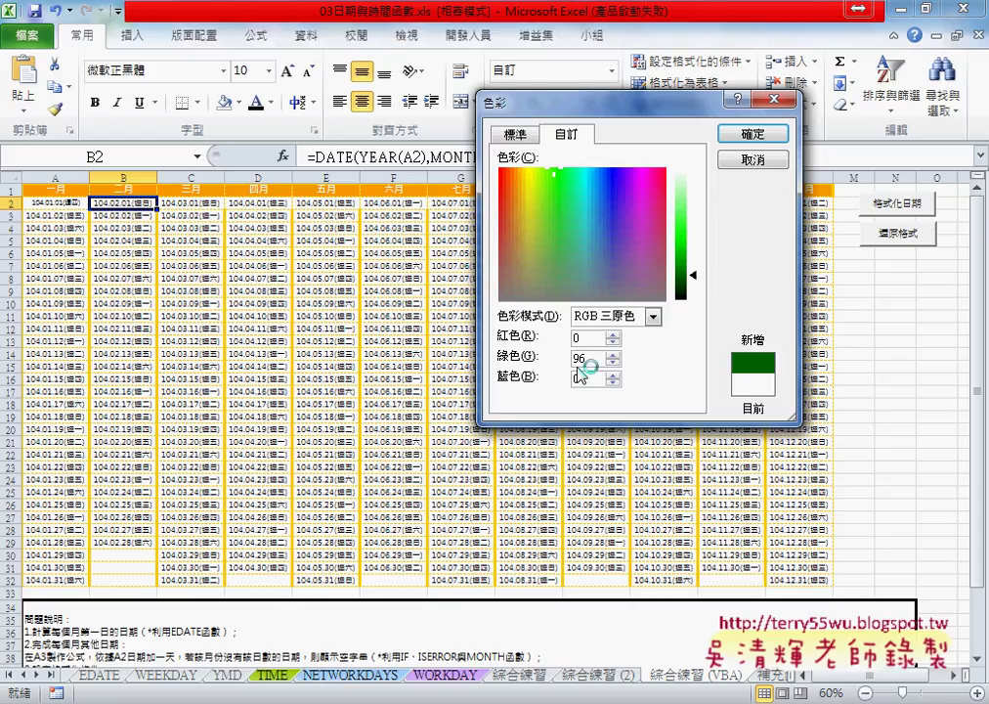
left_click_drag(591, 358, 567, 366)
type("100")
left_click(757, 134)
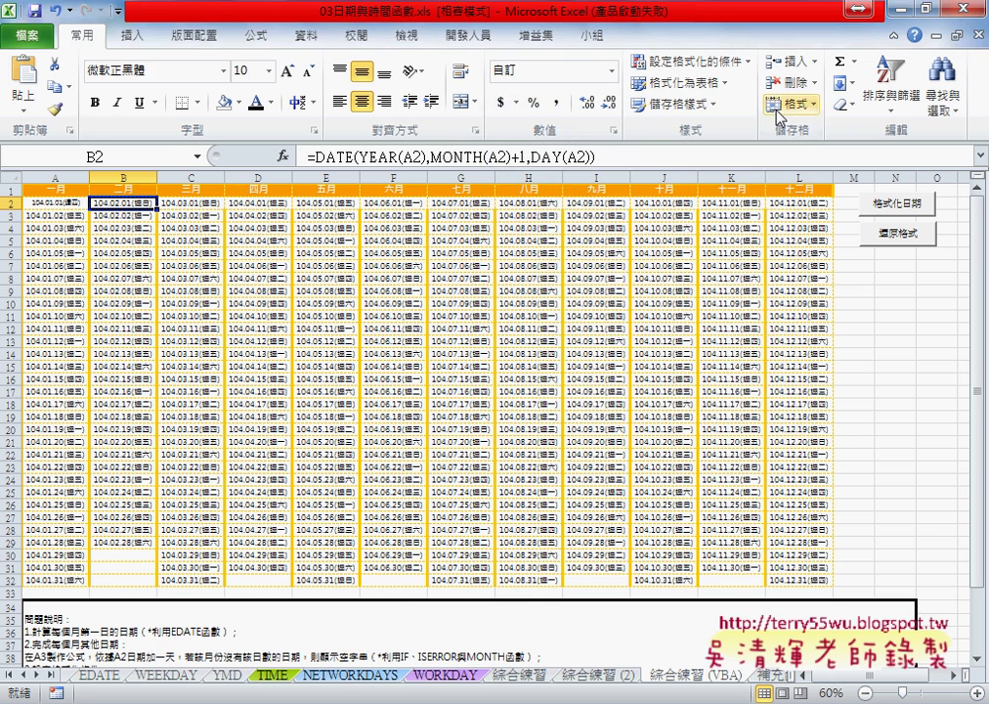
Step: In Module1, change the Saturday Font.Color green value from 255 to 100
key("alt+F11")
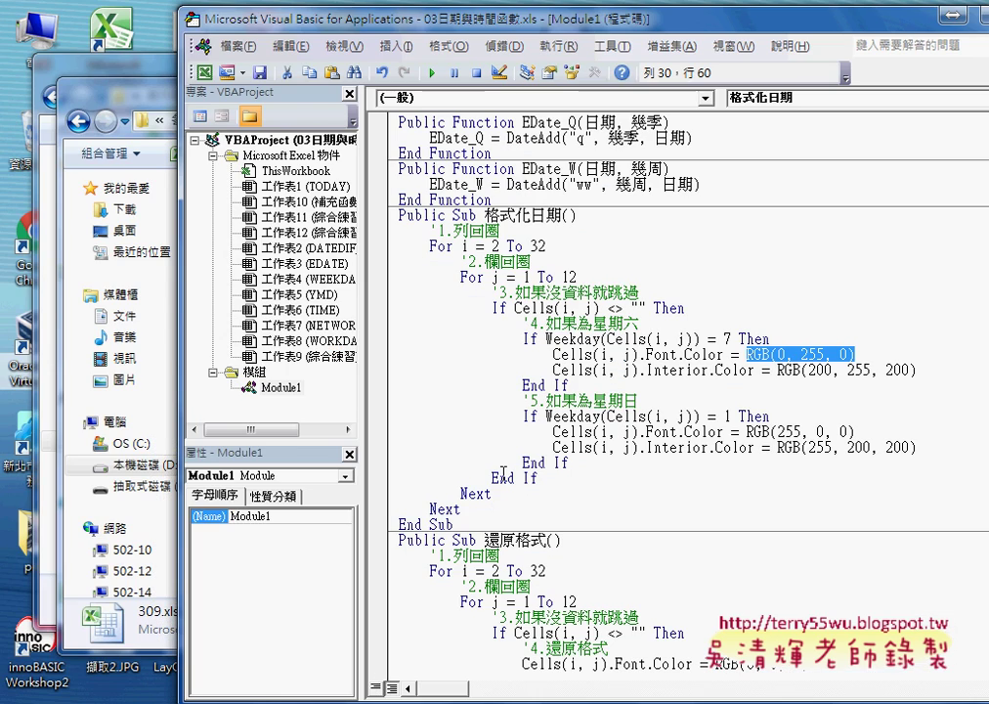
key("alt+F11")
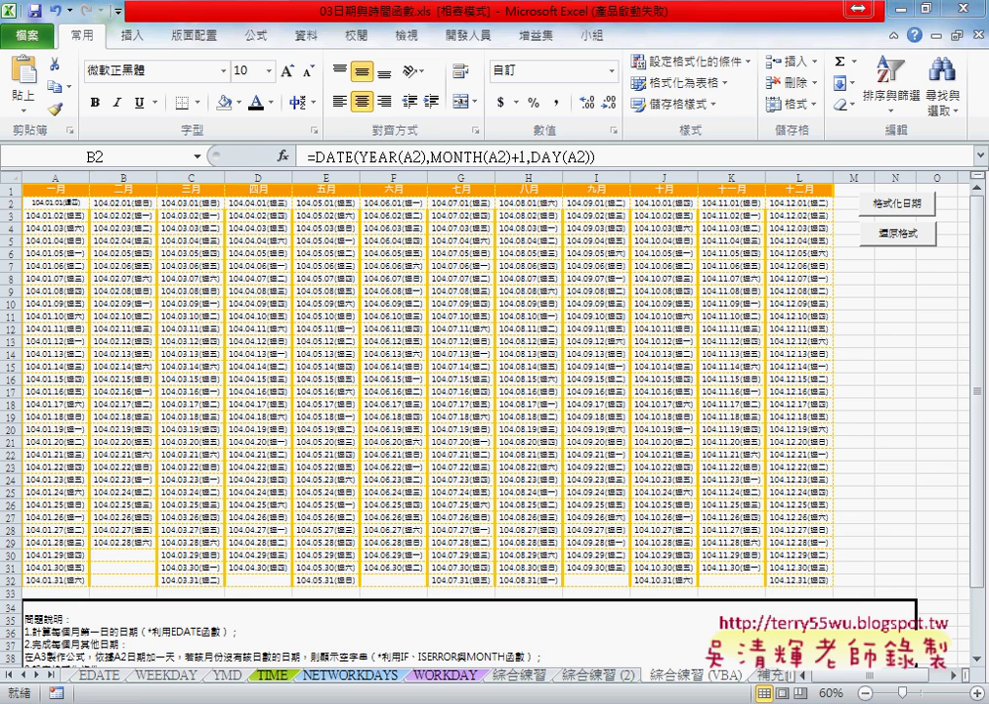
key("alt+F11")
left_click(784, 347)
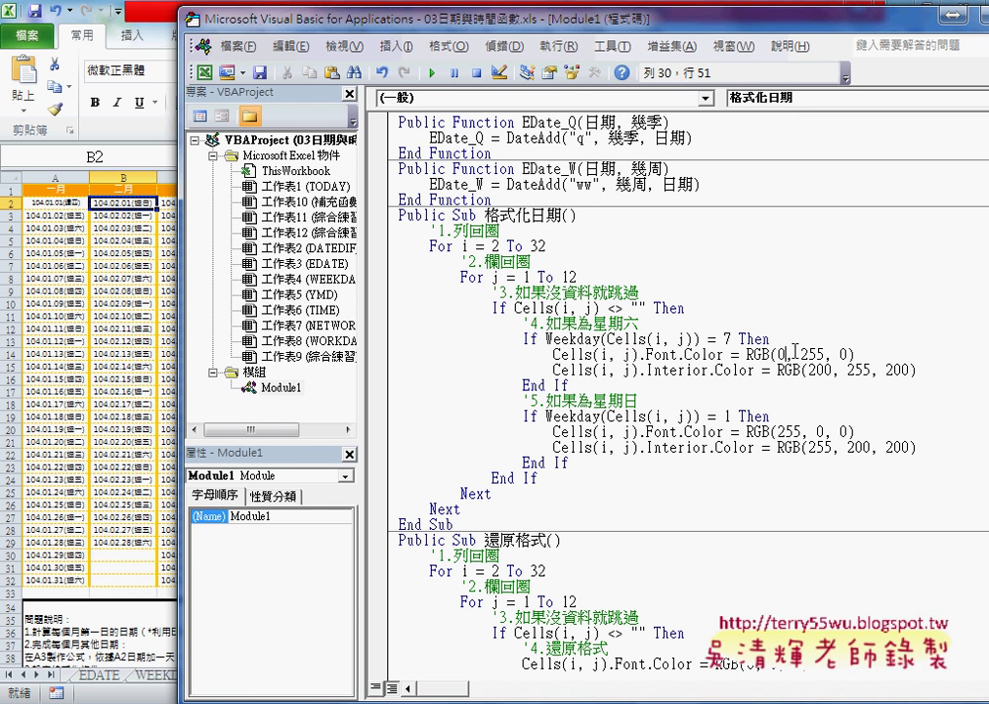
left_click_drag(801, 355, 824, 354)
type("10")
type("0")
Step: Highlight the Saturday (weekday 7) and Sunday (weekday 1) If blocks with their comments
double_click(727, 416)
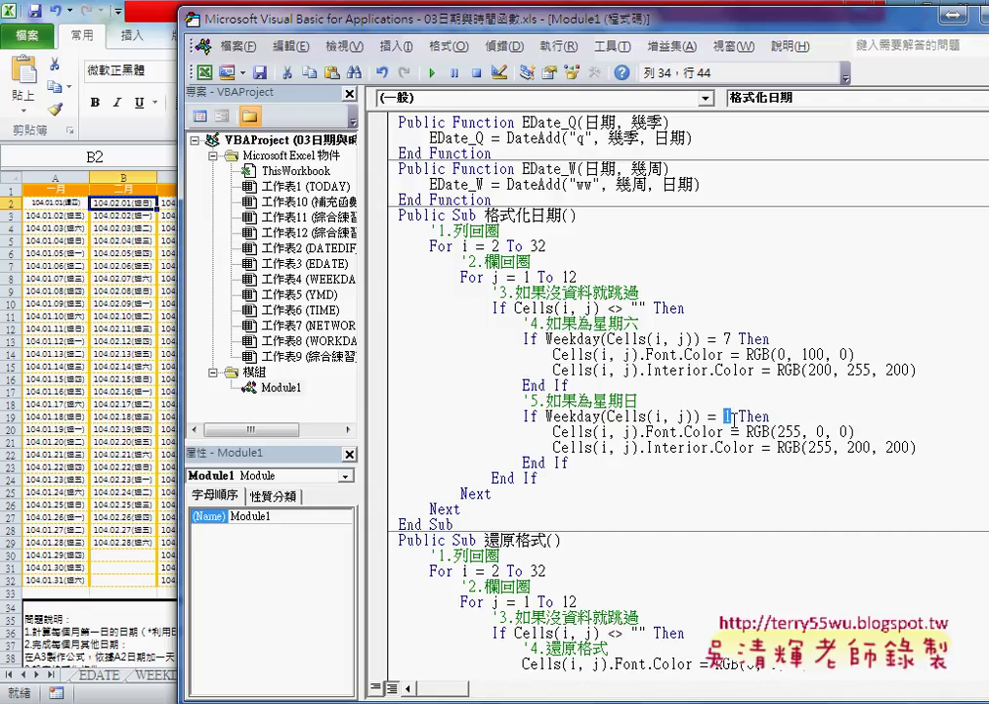
double_click(724, 339)
left_click(603, 355)
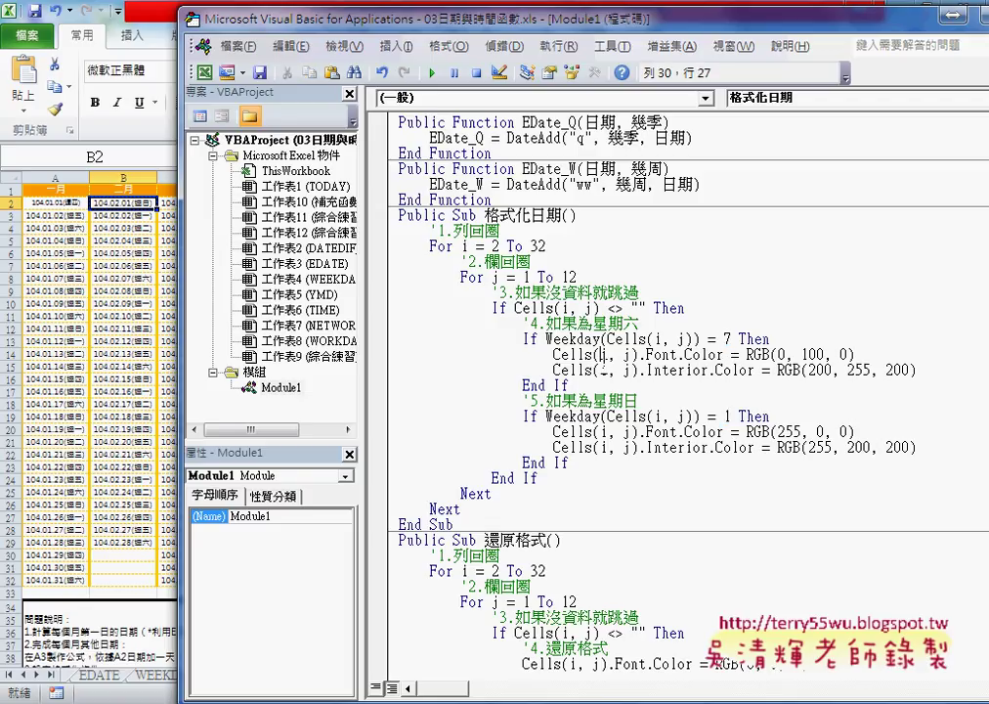
left_click(544, 385)
left_click(614, 431)
left_click(593, 462)
left_click_drag(593, 461, 370, 412)
left_click_drag(584, 384, 374, 338)
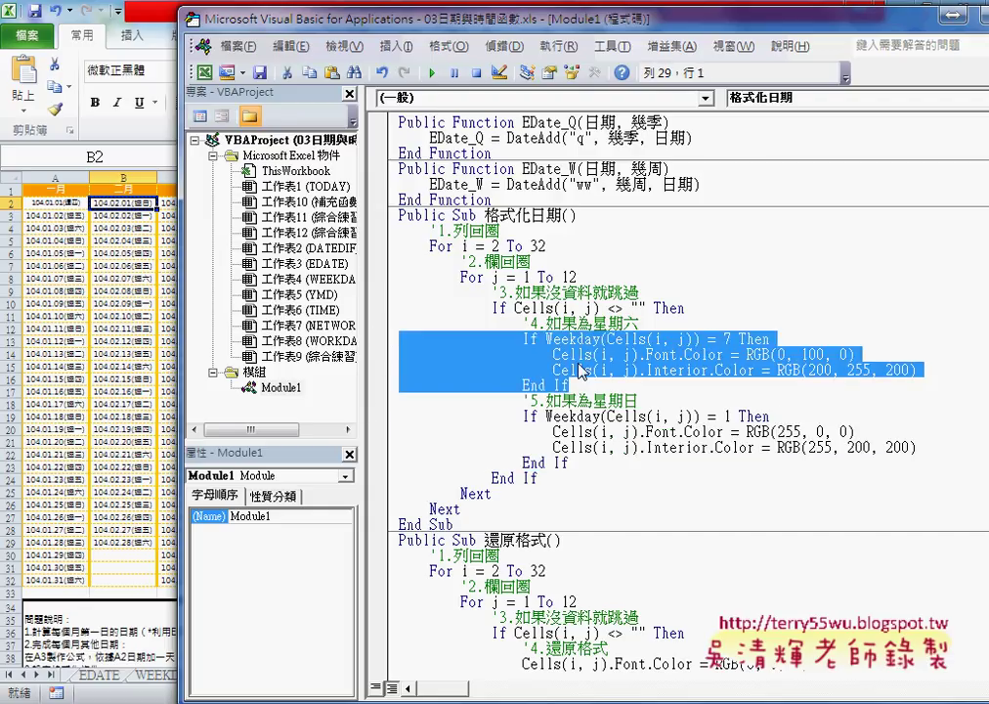
left_click_drag(596, 383, 391, 323)
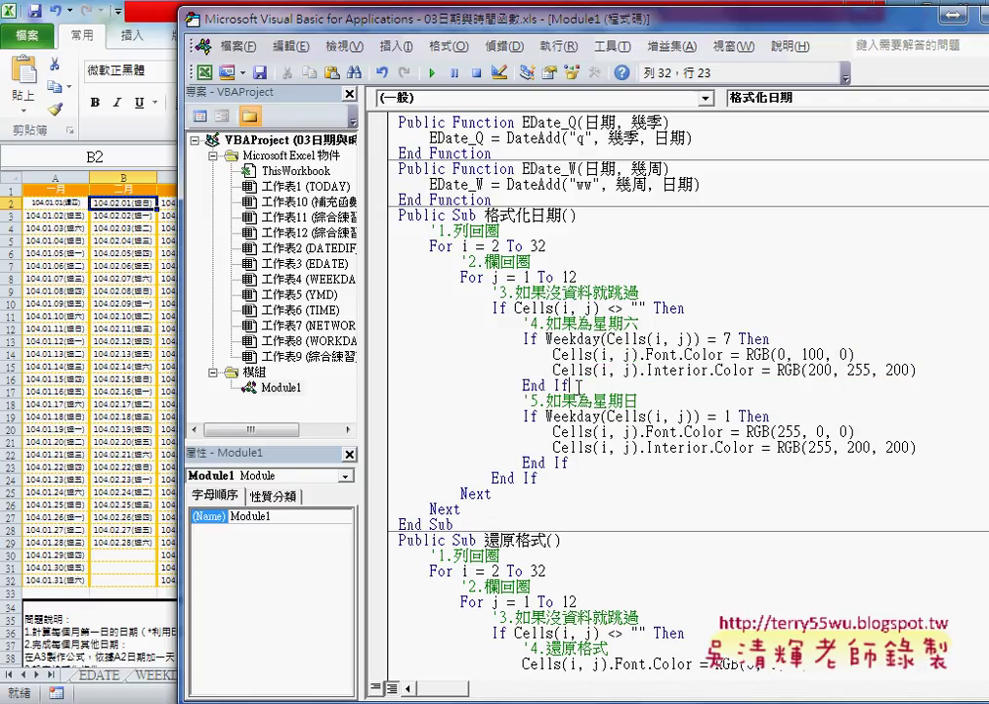
left_click_drag(572, 462, 386, 403)
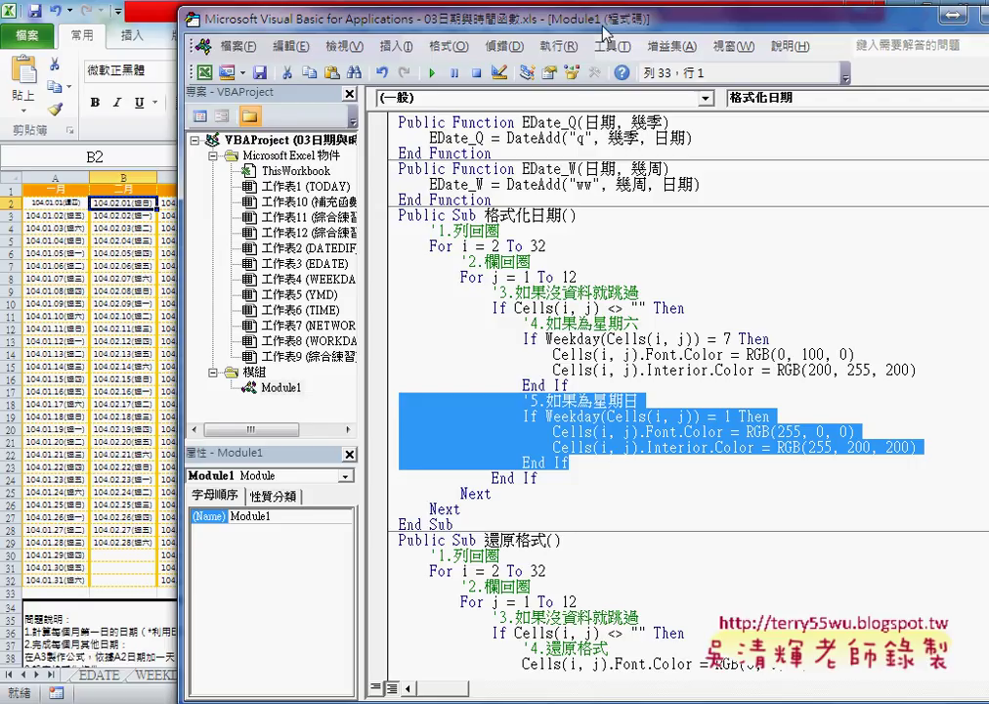
mouse_move(588, 25)
left_mouse_down()
mouse_move(588, 60)
mouse_move(744, 71)
left_mouse_up()
left_click(534, 292)
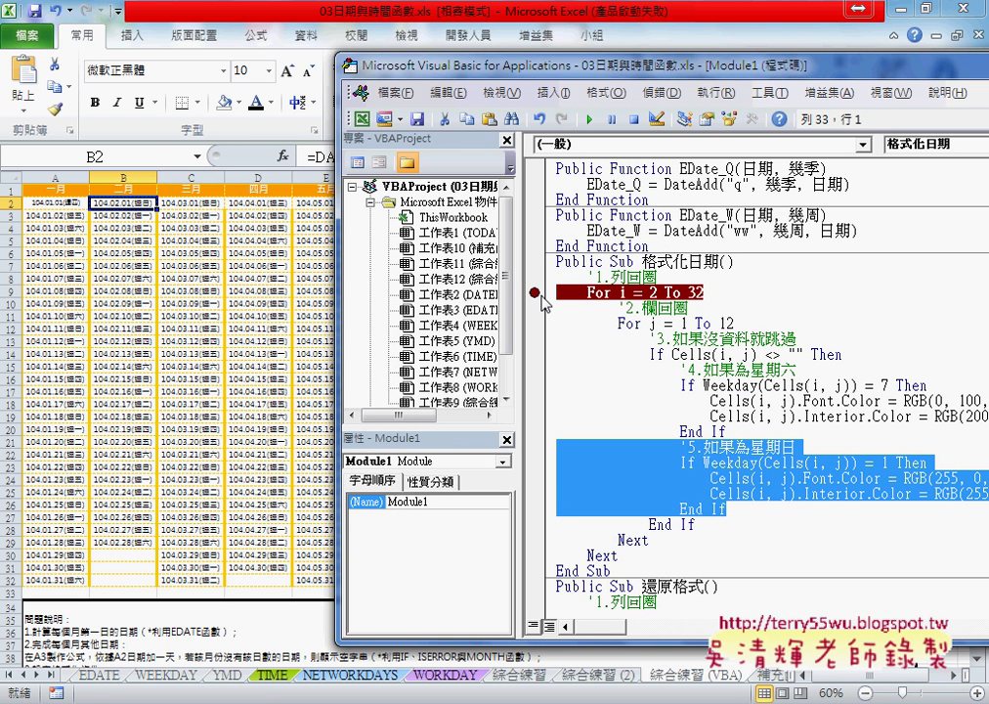
key("F5")
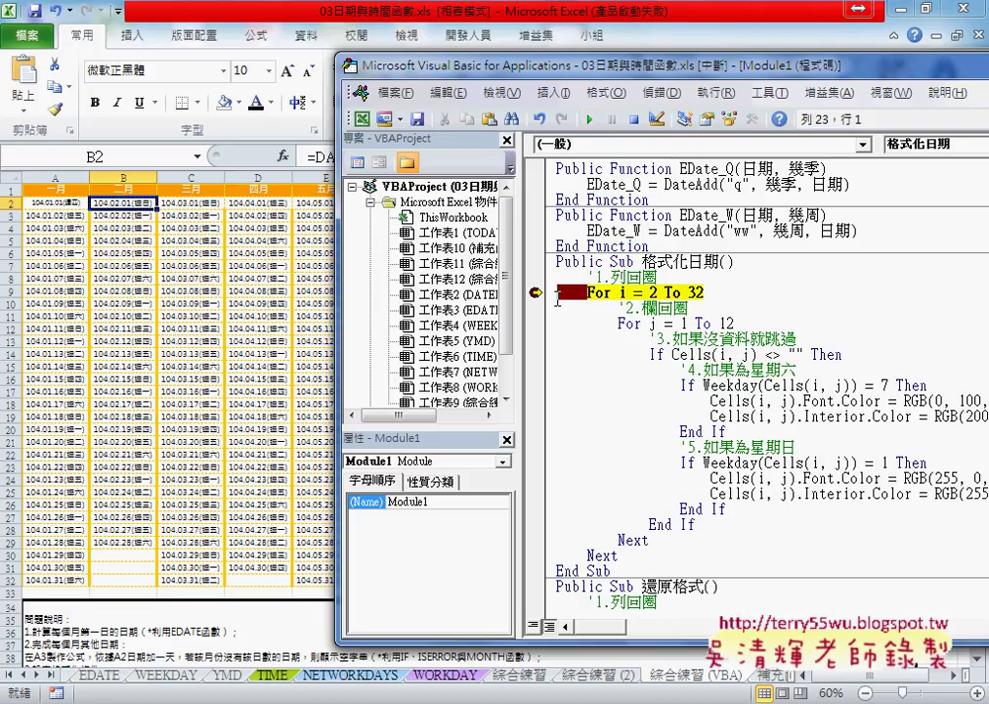
key("F8")
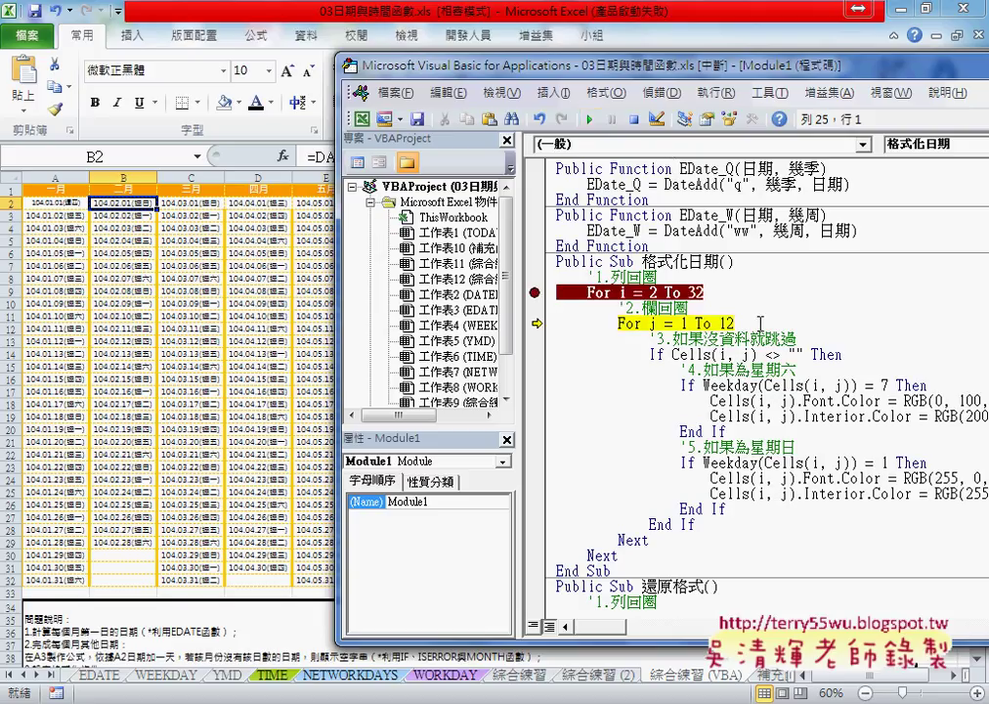
key("F8")
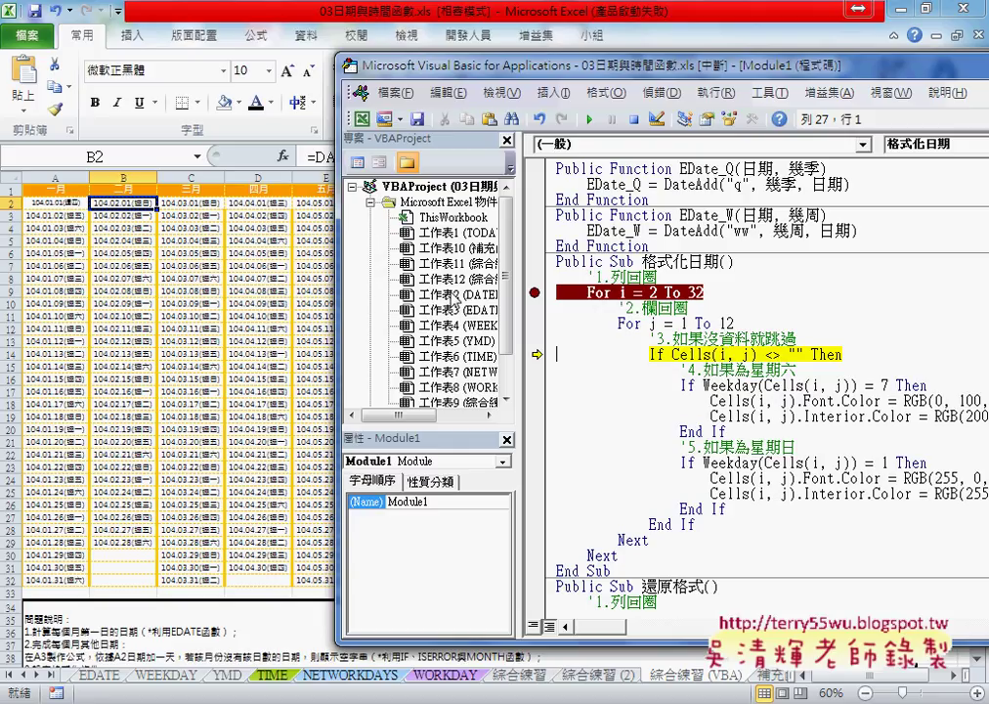
key("F8")
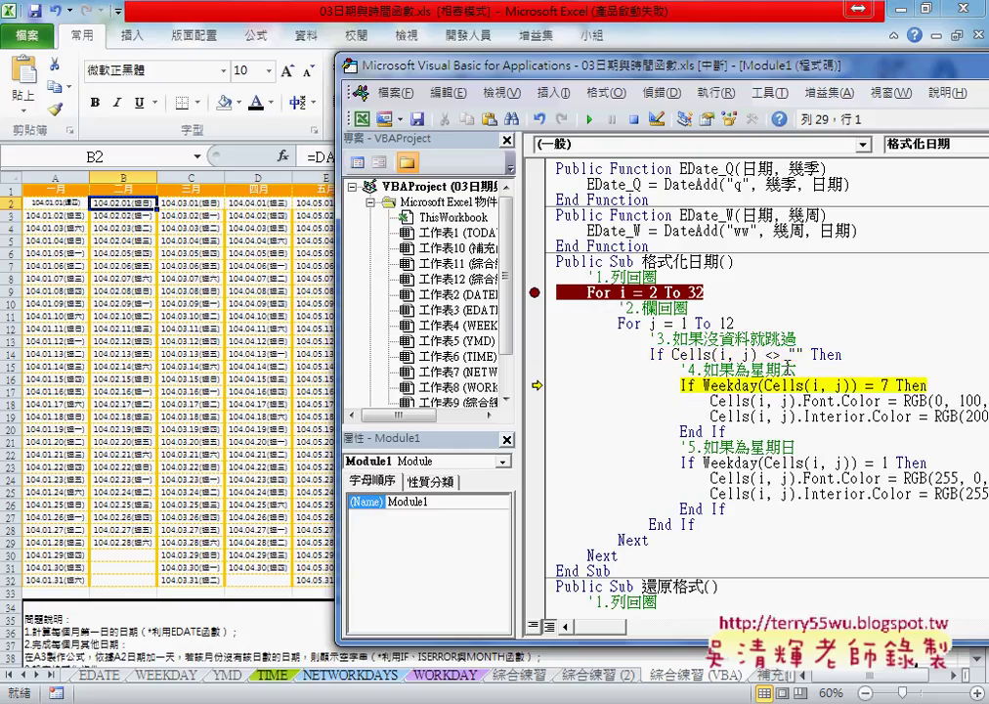
key("F8")
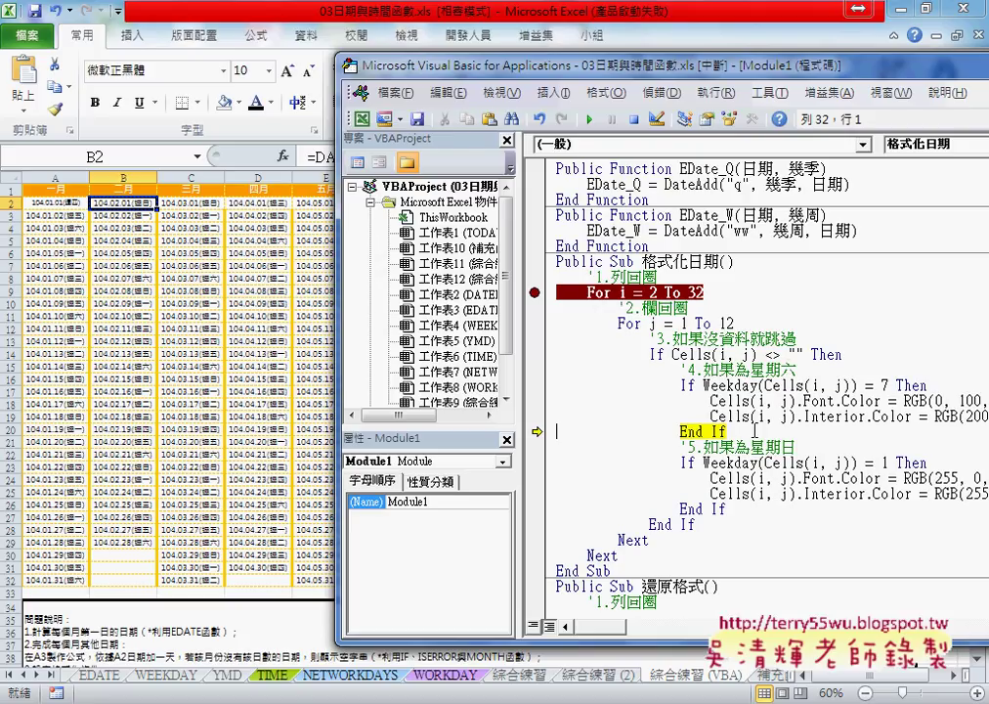
key("F8")
key("F8")
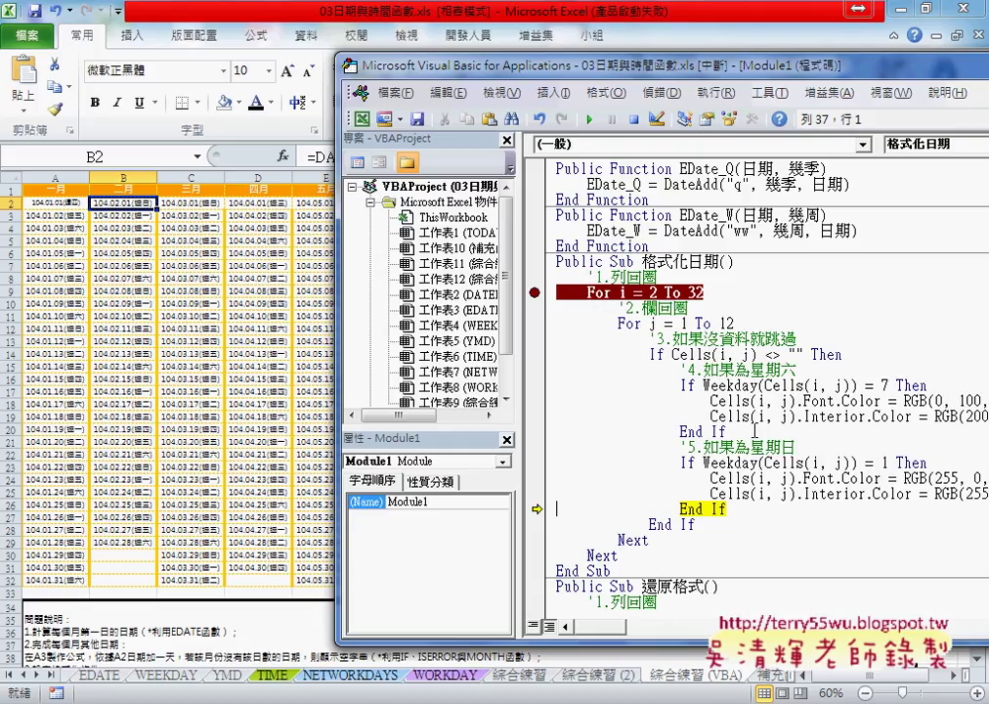
key("F8")
key("F8")
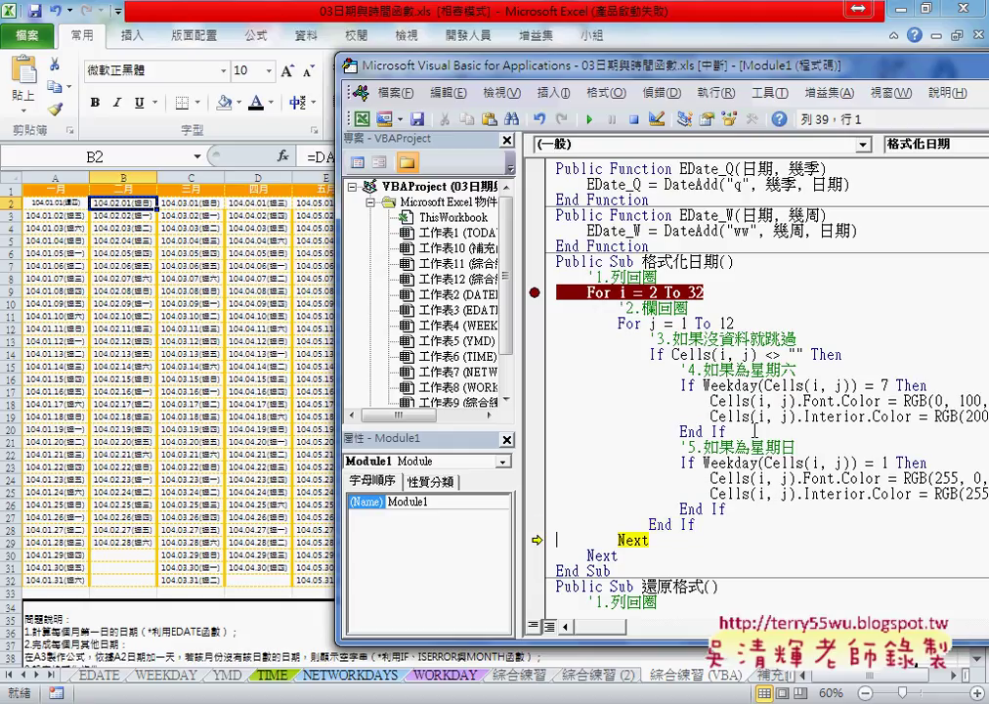
key("F8")
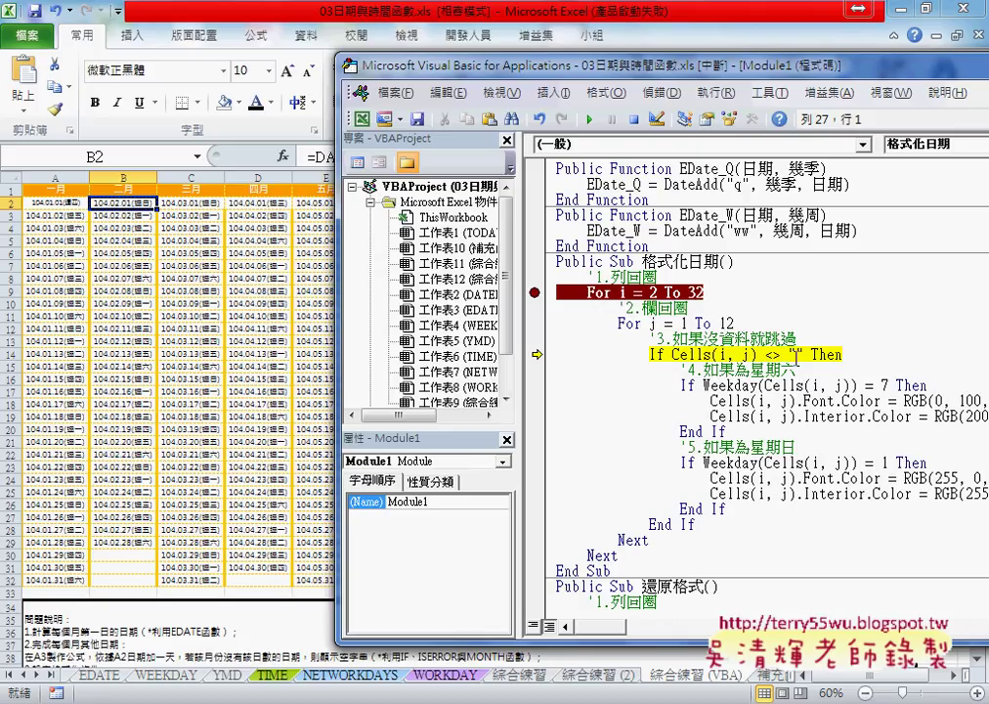
Step: Step with F8 into the Sunday branch, giving B2 red text and pink fill
key("F8")
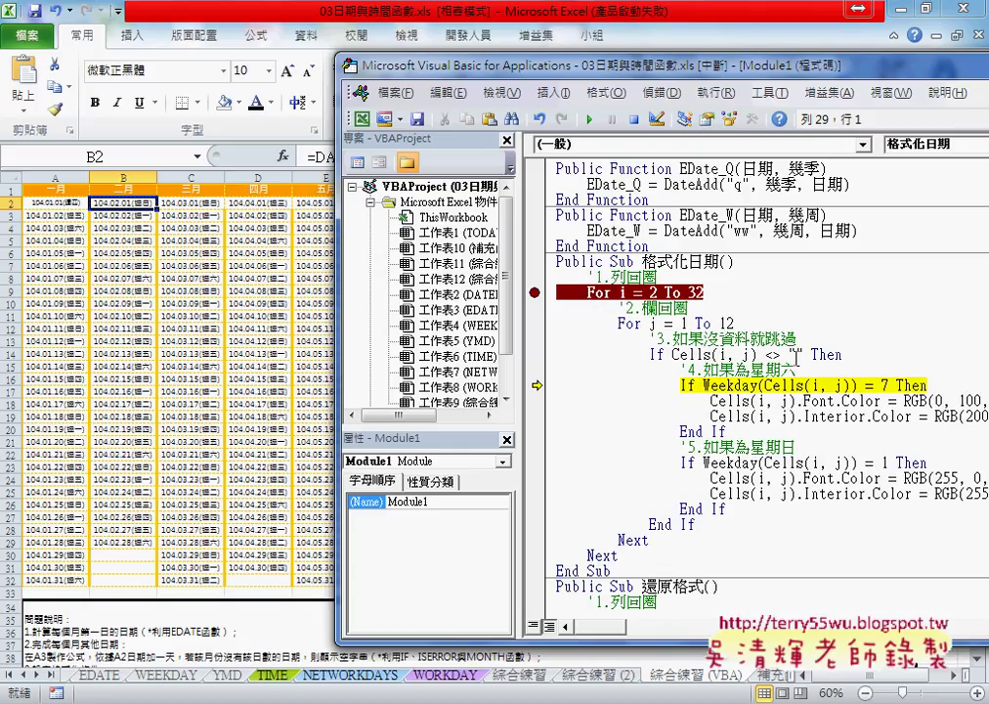
key("F8")
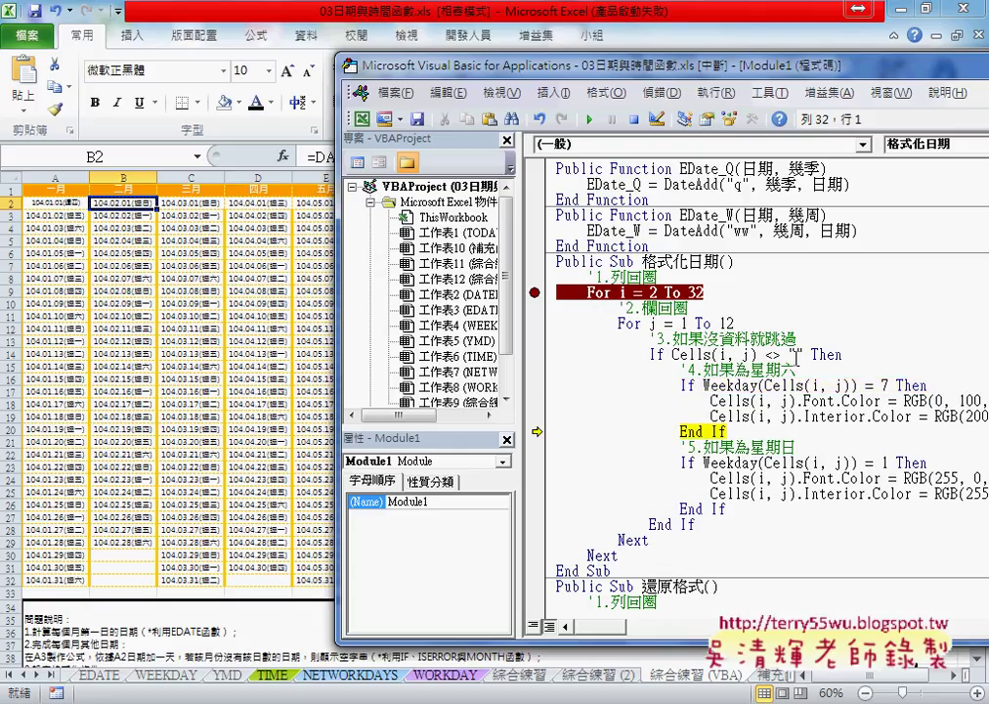
key("F8")
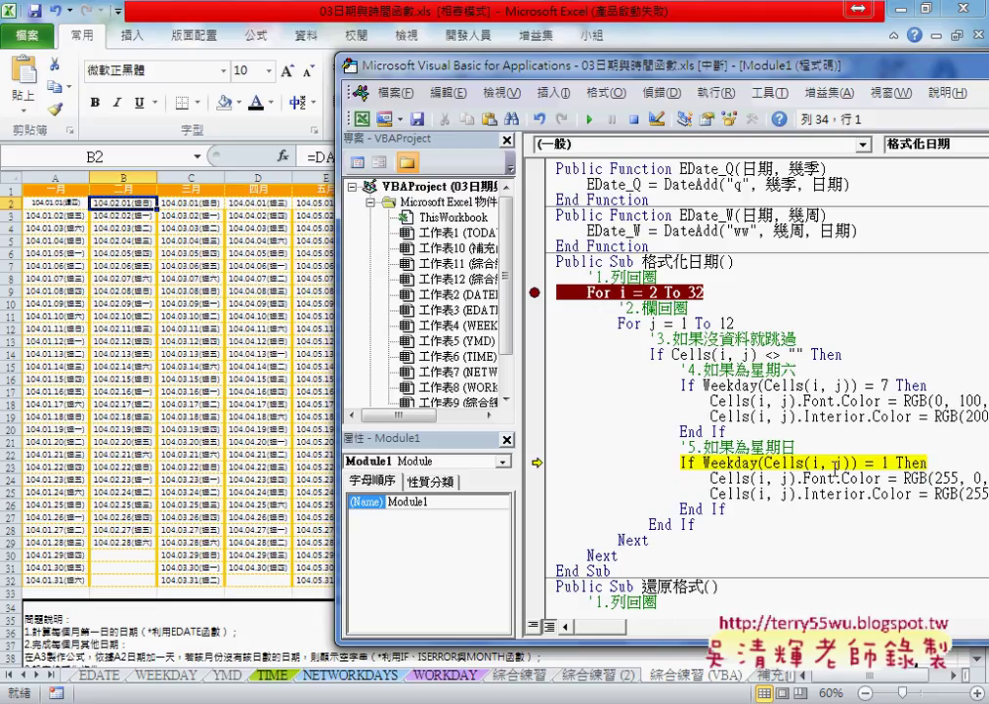
key("F8")
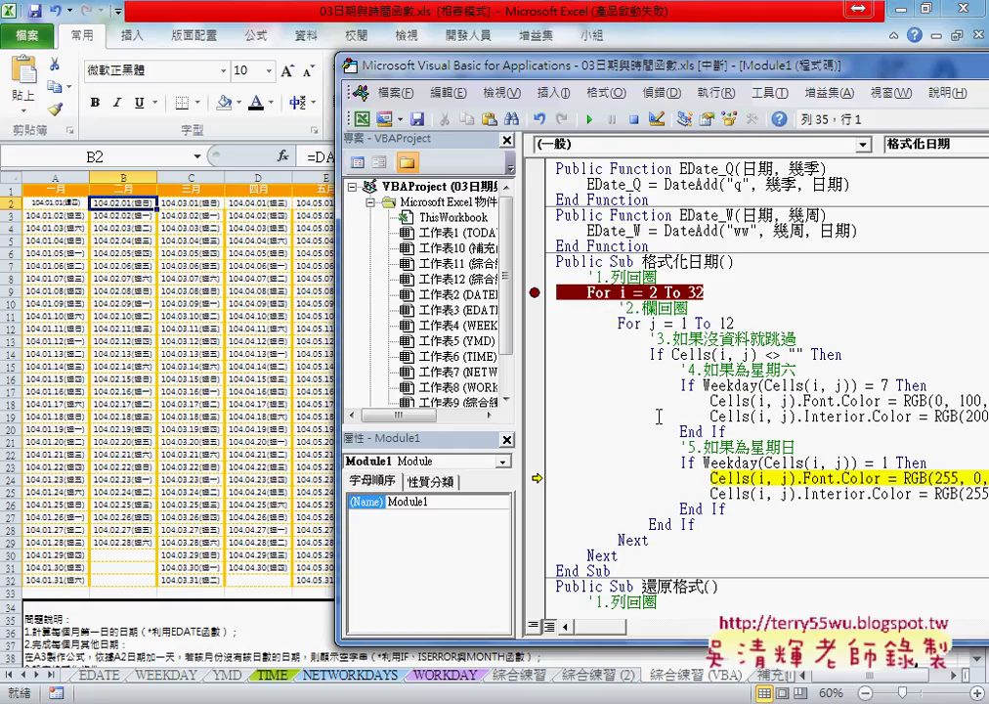
left_click_drag(518, 329, 431, 373)
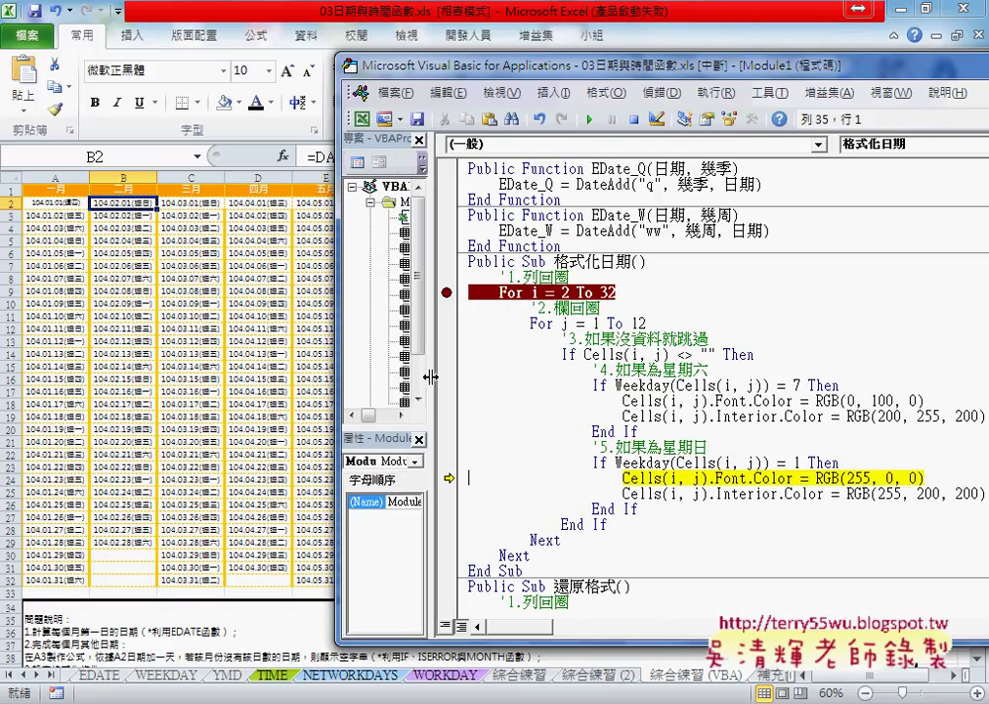
left_click(853, 479)
left_click(909, 478)
key("F8")
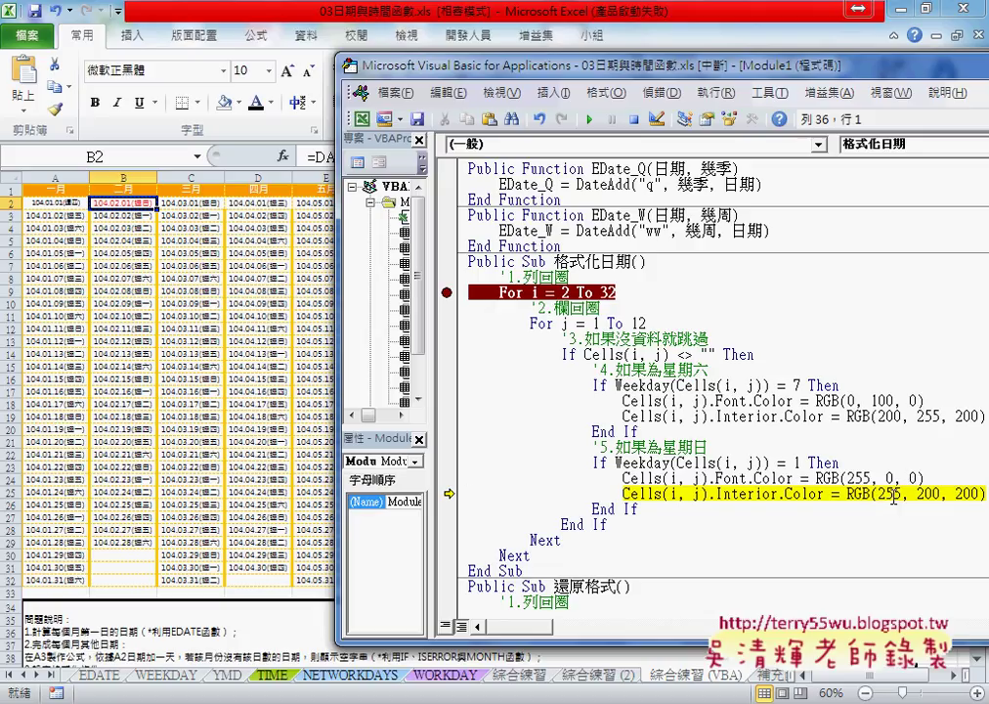
key("F8")
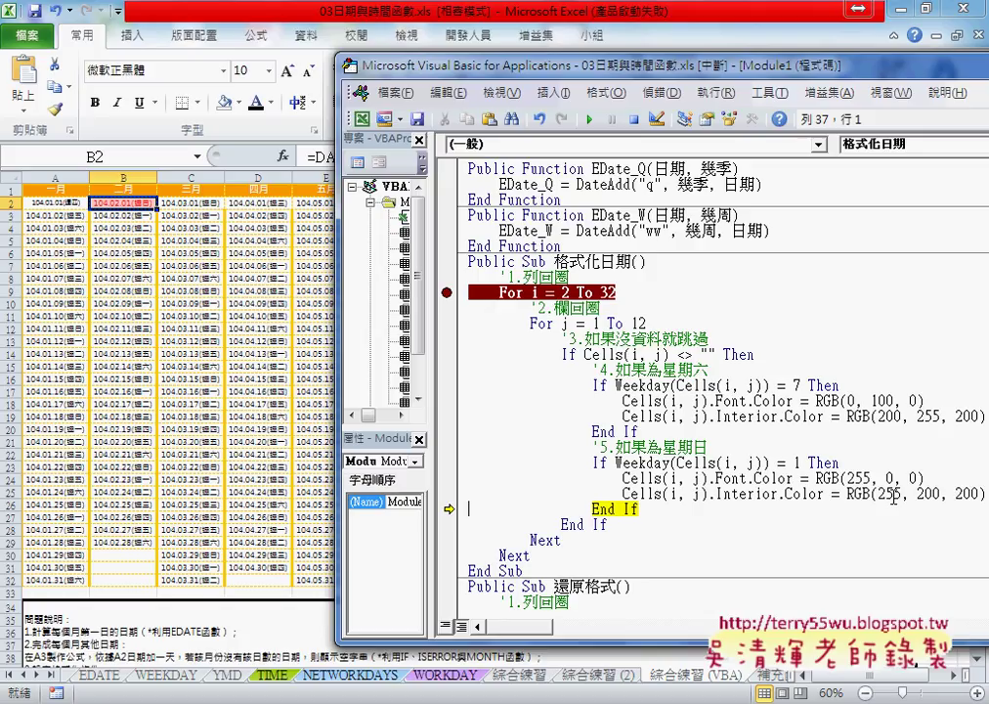
Step: Keep stepping with F8 to give C2 red text and pink fill
key("F8")
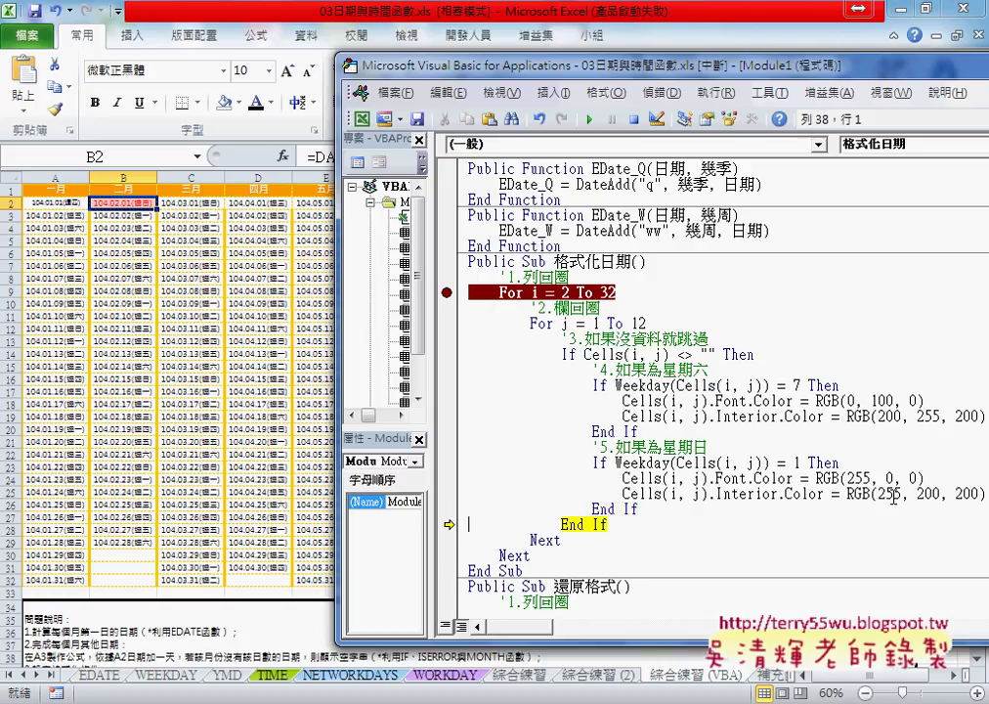
key("F8")
key("F8")
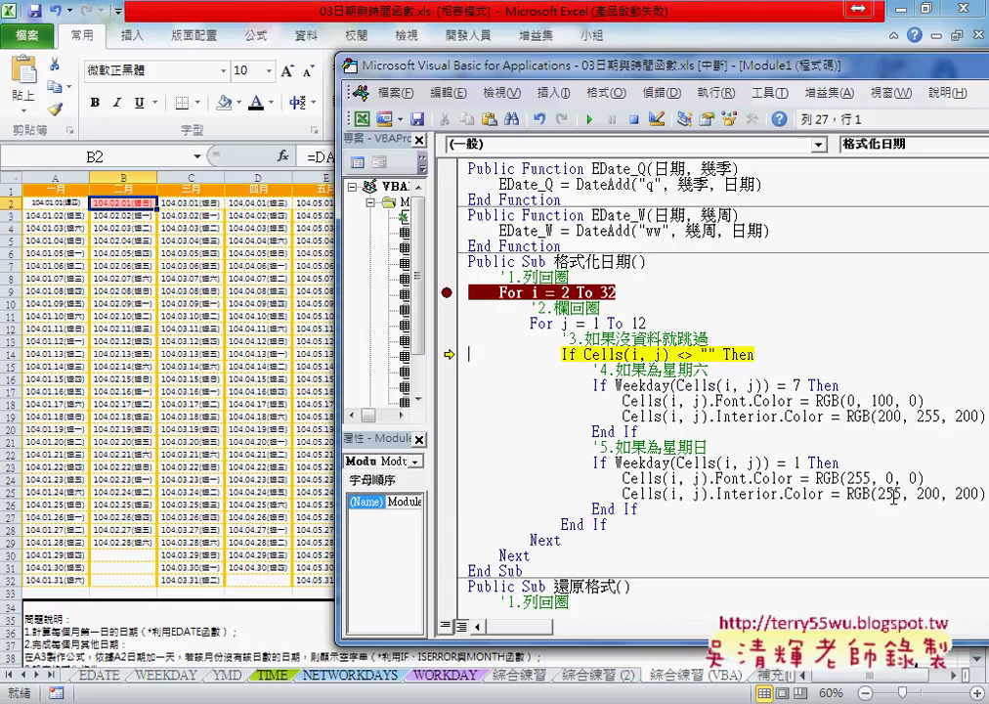
key("F8")
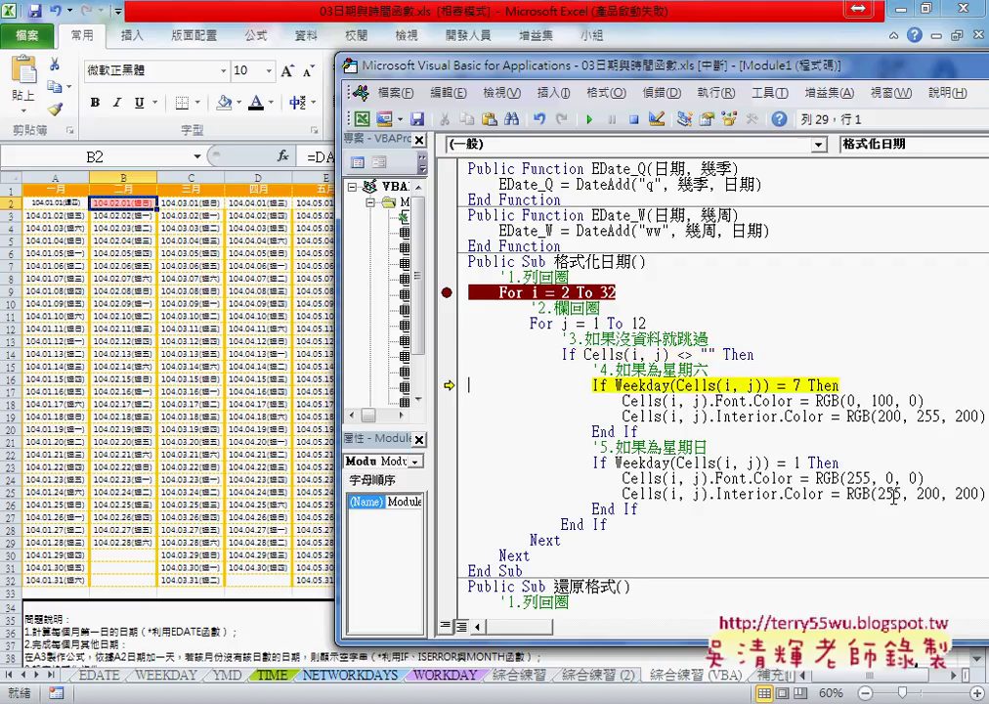
key("F8")
key("F8")
key("F8")
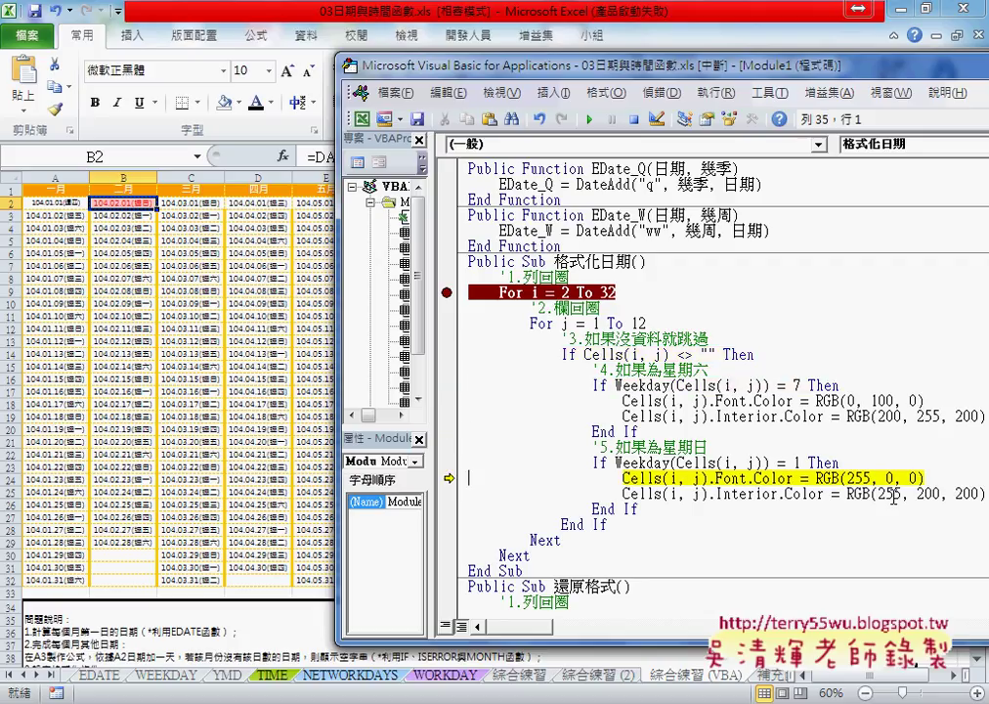
key("F8")
key("F8")
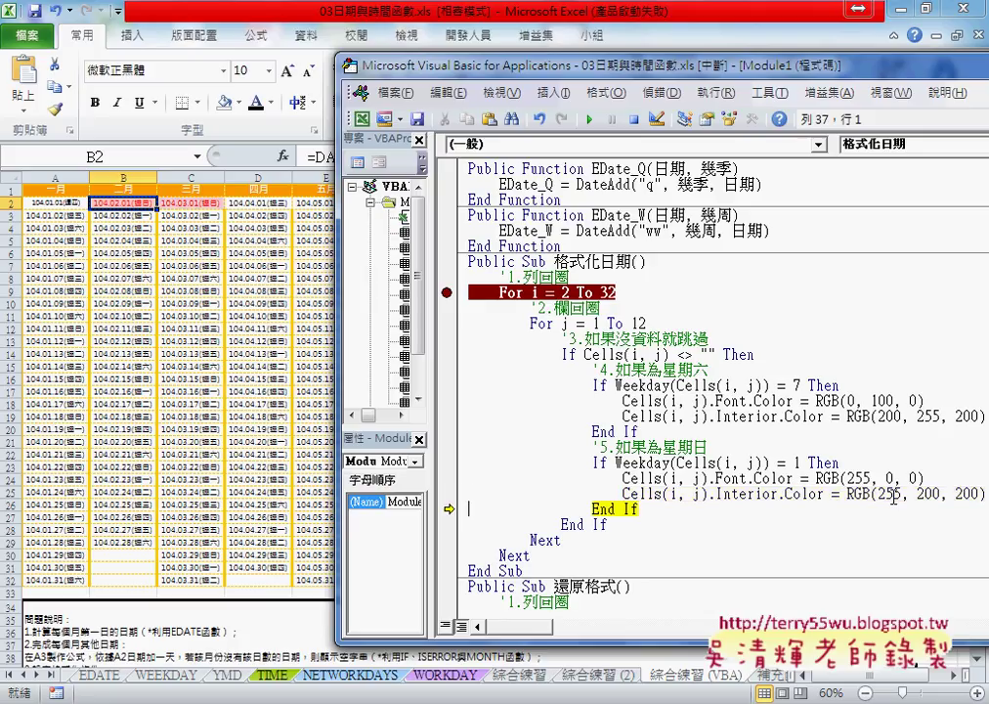
key("F8")
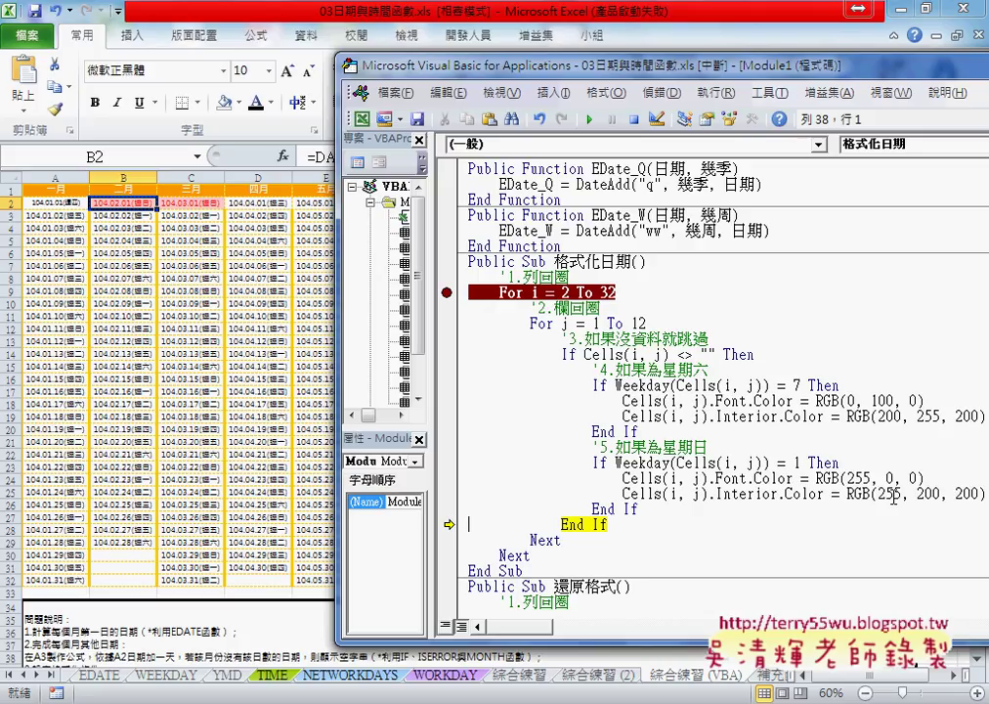
Step: Continue the macro to colour all weekends, then scroll down to the 還原格式 Sub
left_click(590, 119)
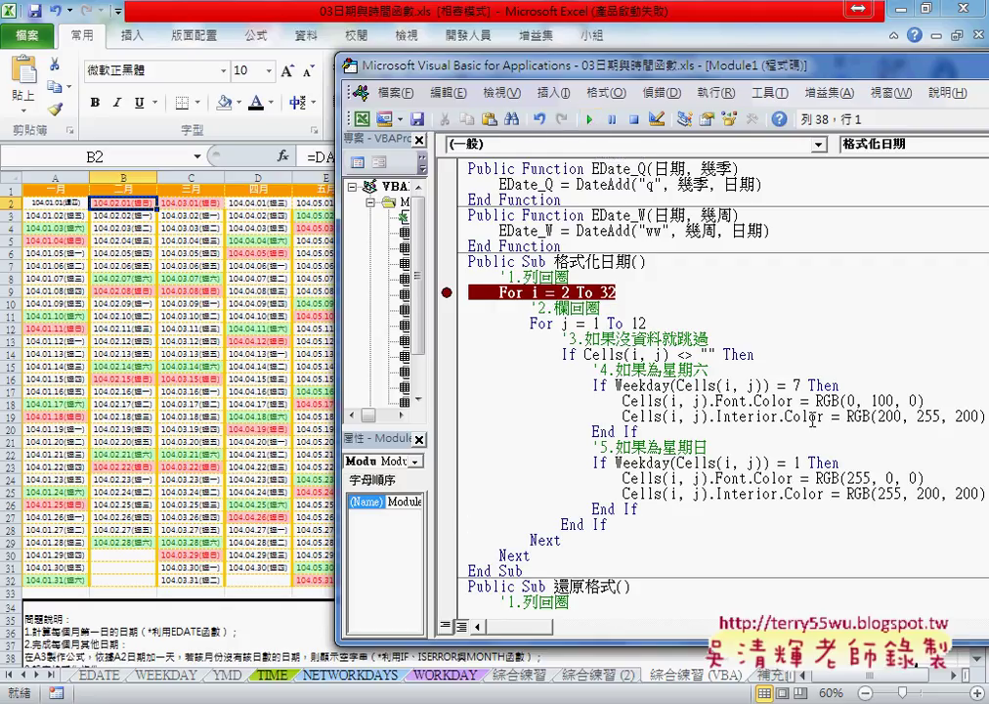
scroll(812, 418, "down", 3)
scroll(812, 418, "down", 2)
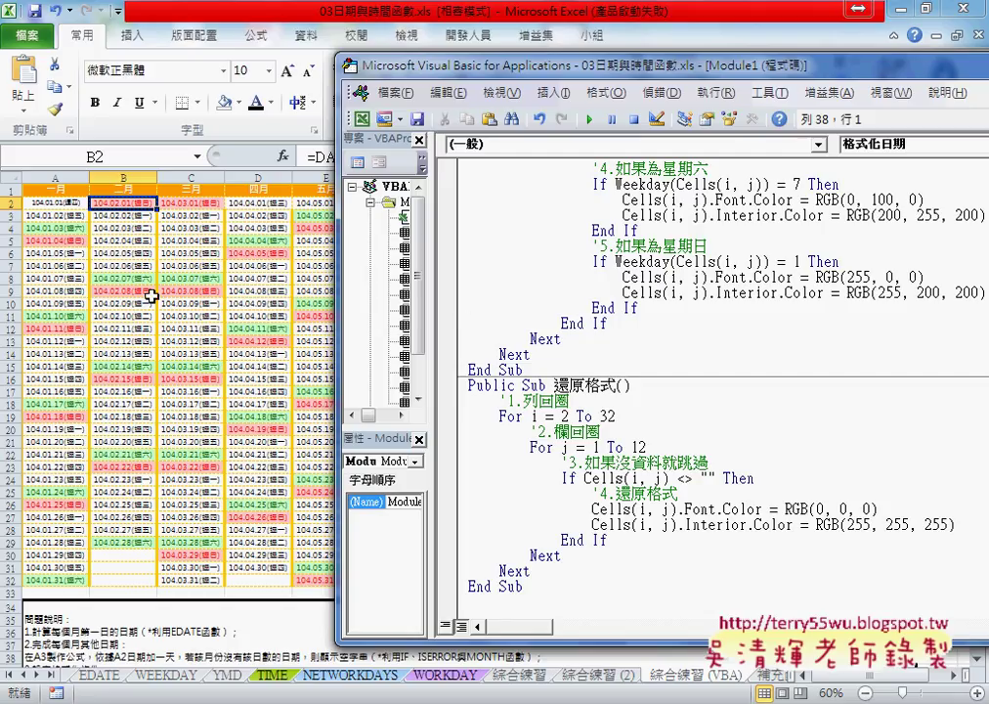
Step: In 還原格式, replace the RGB(255, 255, 255) fill colour with xlNone
left_click(617, 417)
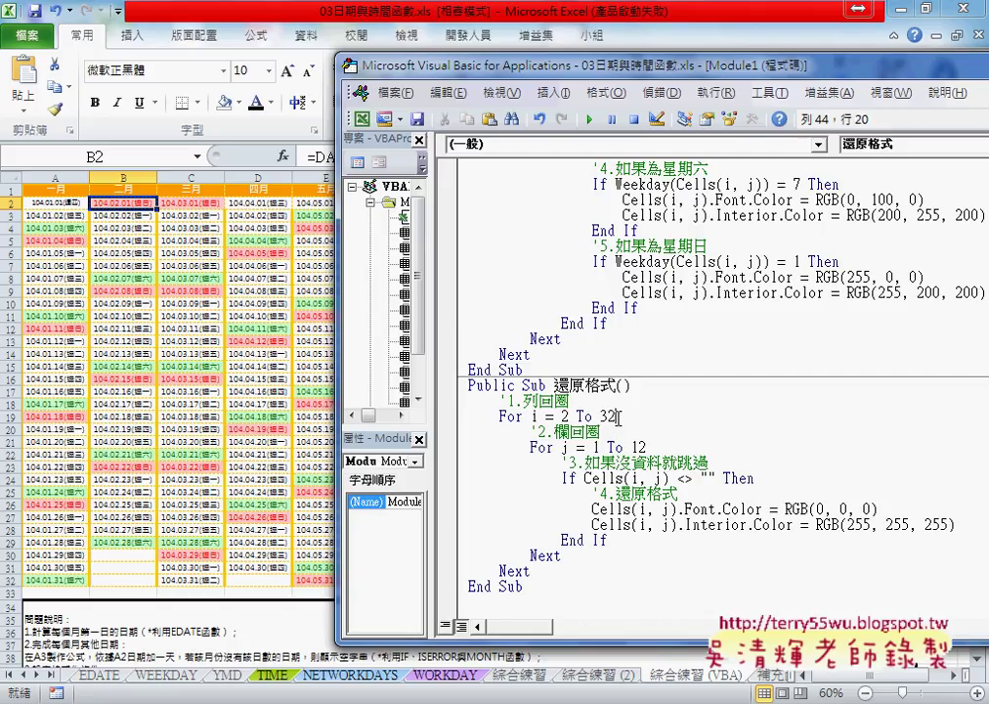
left_click(652, 447)
left_click(585, 478)
left_click_drag(875, 509, 786, 510)
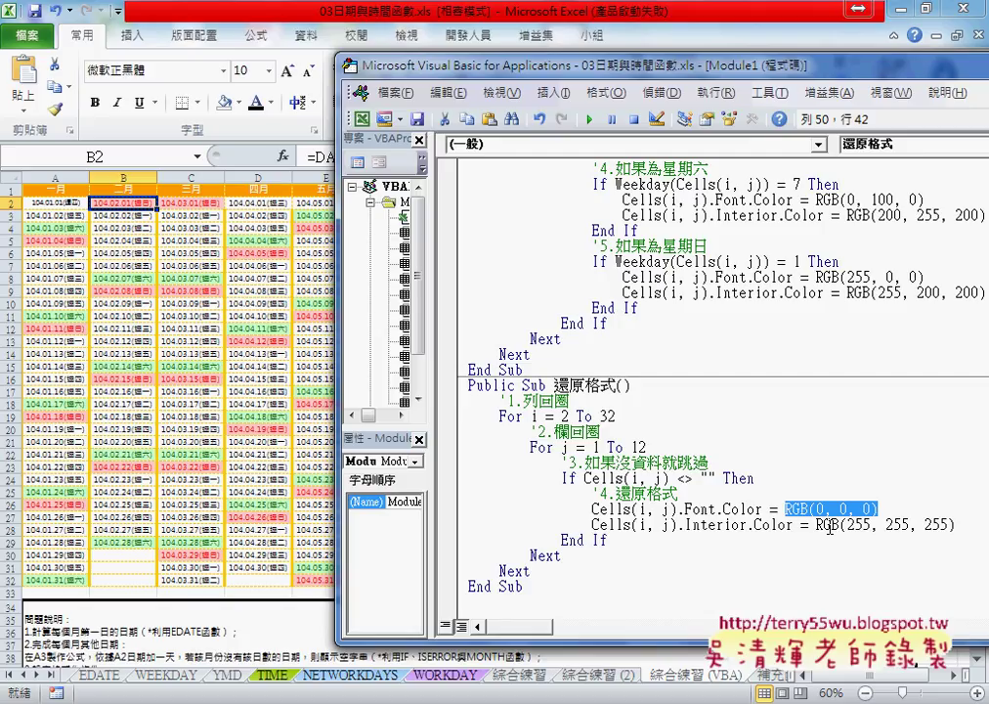
left_click_drag(956, 524, 817, 526)
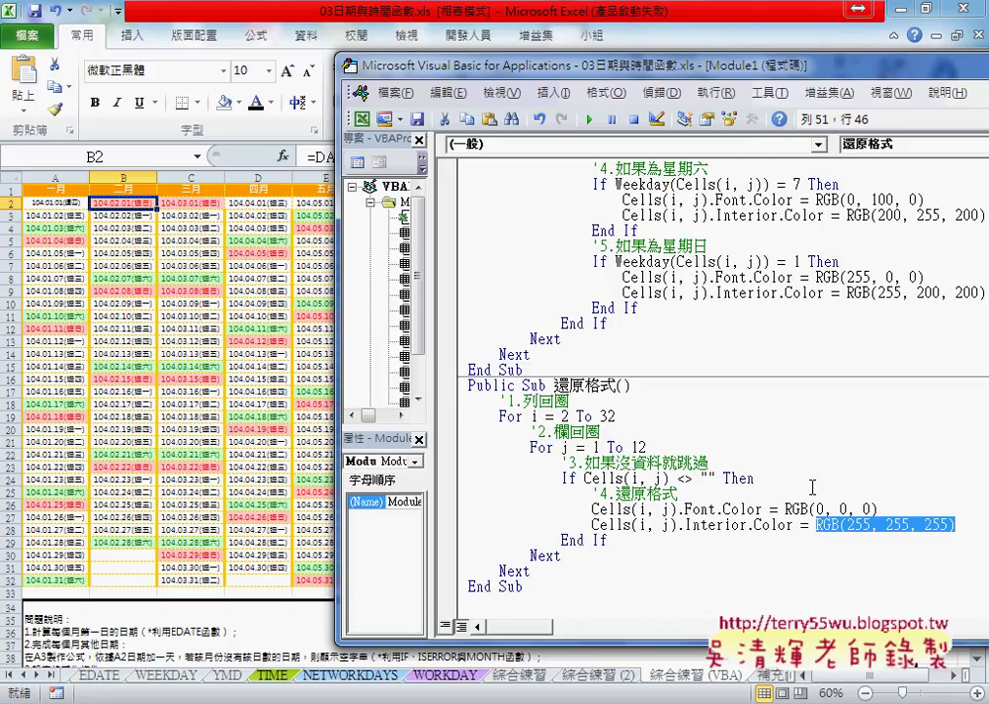
type("x")
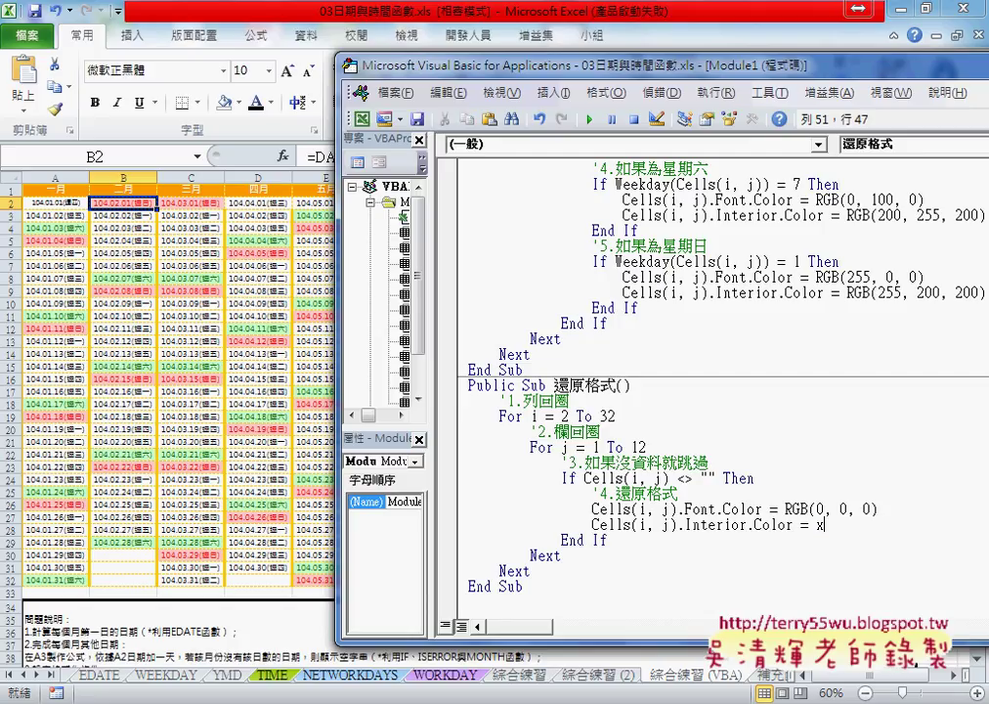
type("lnon")
type("e")
left_click_drag(862, 526, 826, 526)
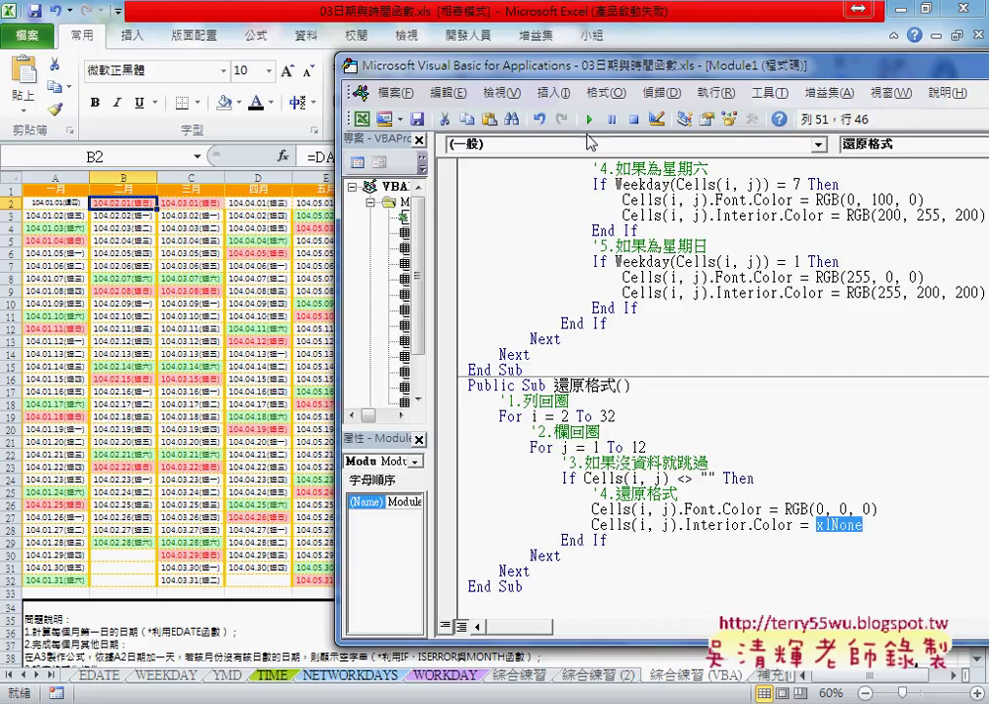
Step: Run 還原格式 to clear the calendar, then rerun 格式化日期 and continue with F5
mouse_move(621, 72)
left_mouse_down()
mouse_move(724, 27)
mouse_move(737, 31)
left_mouse_up()
left_click(787, 444)
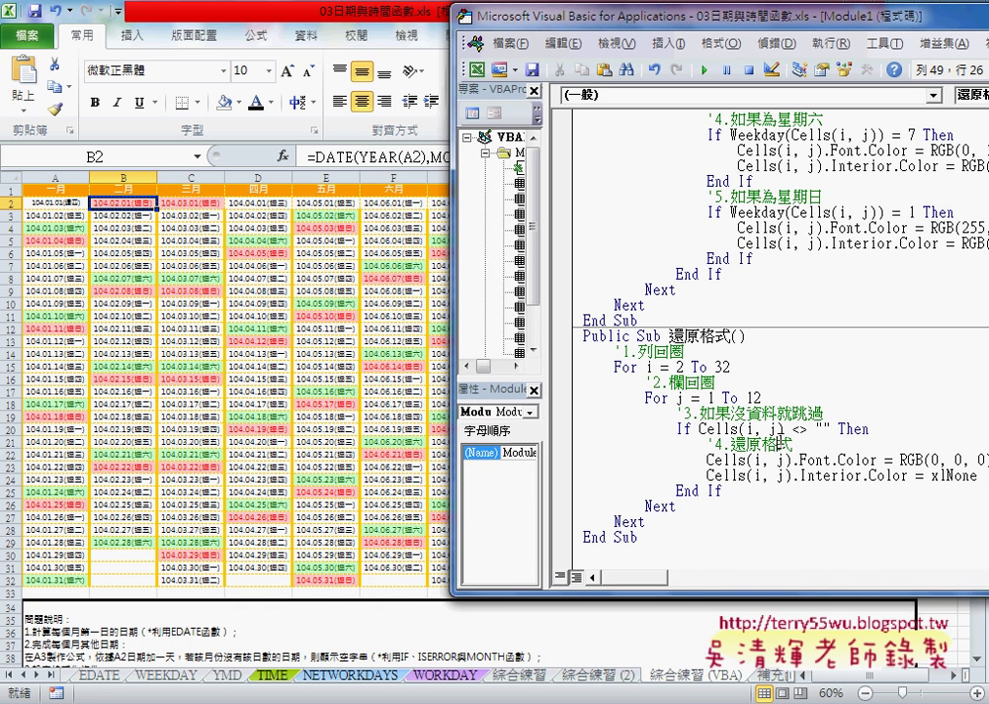
left_click(707, 73)
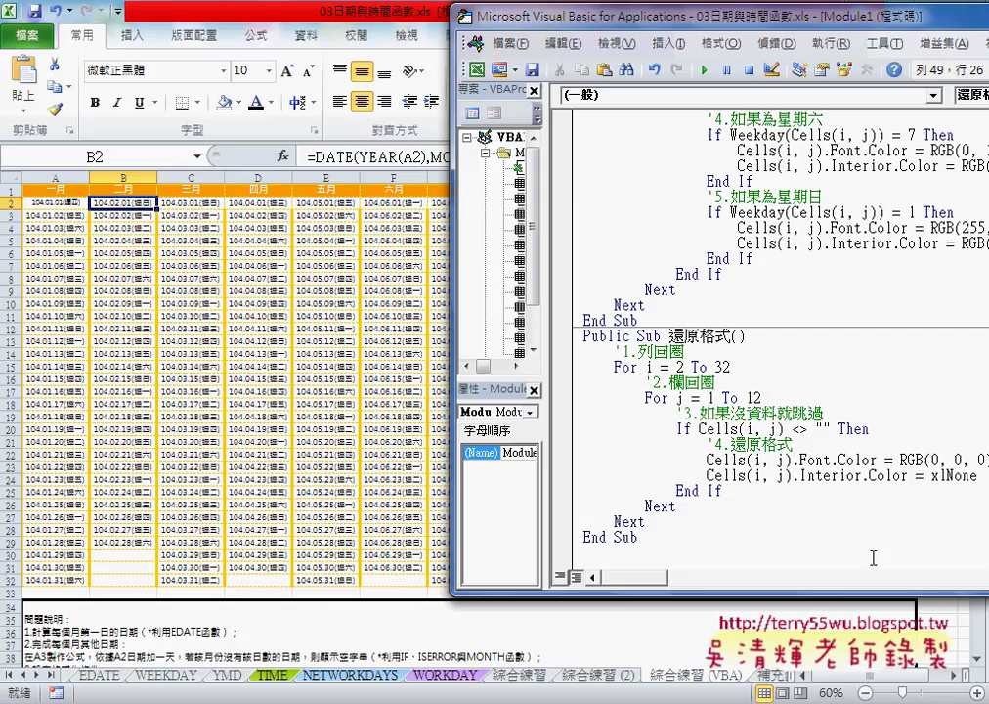
left_click_drag(977, 476, 931, 476)
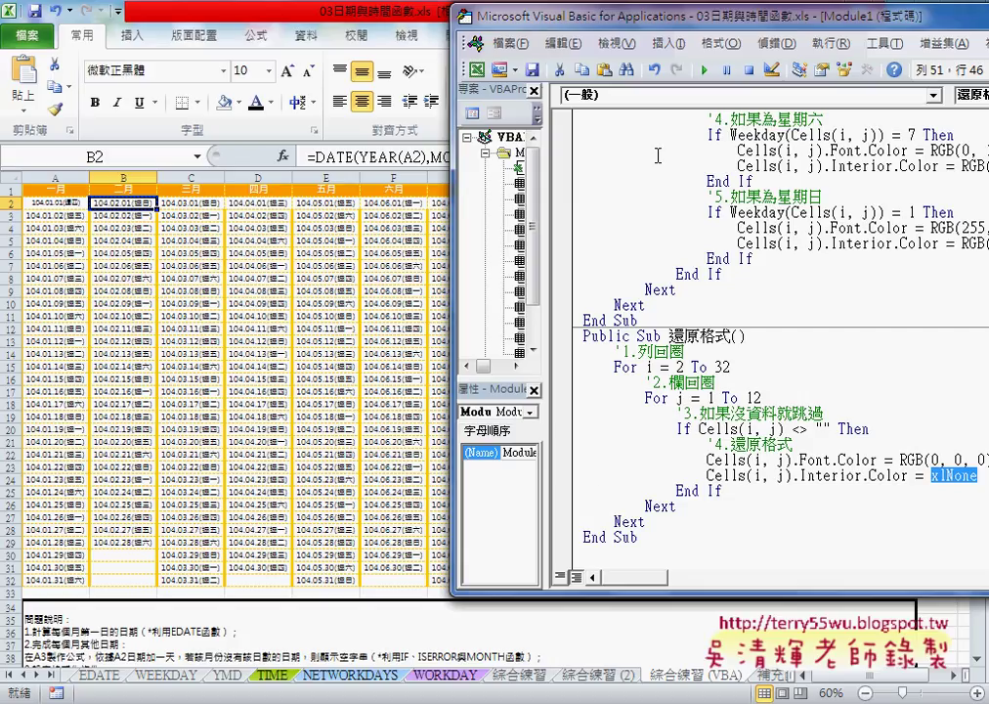
left_click(658, 120)
left_click(706, 70)
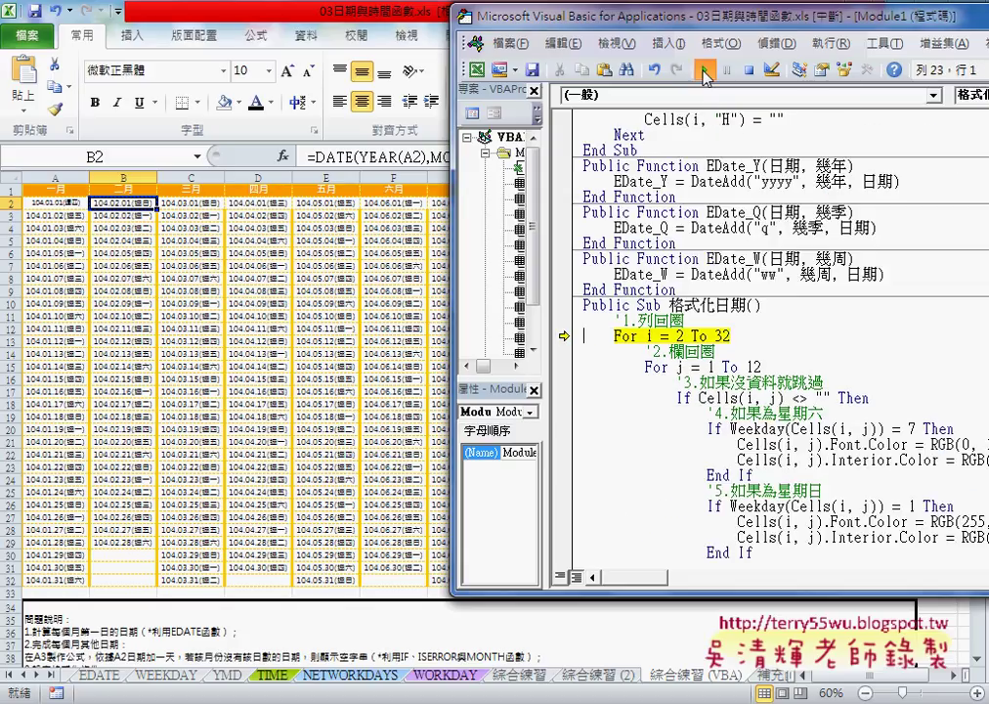
key("F5")
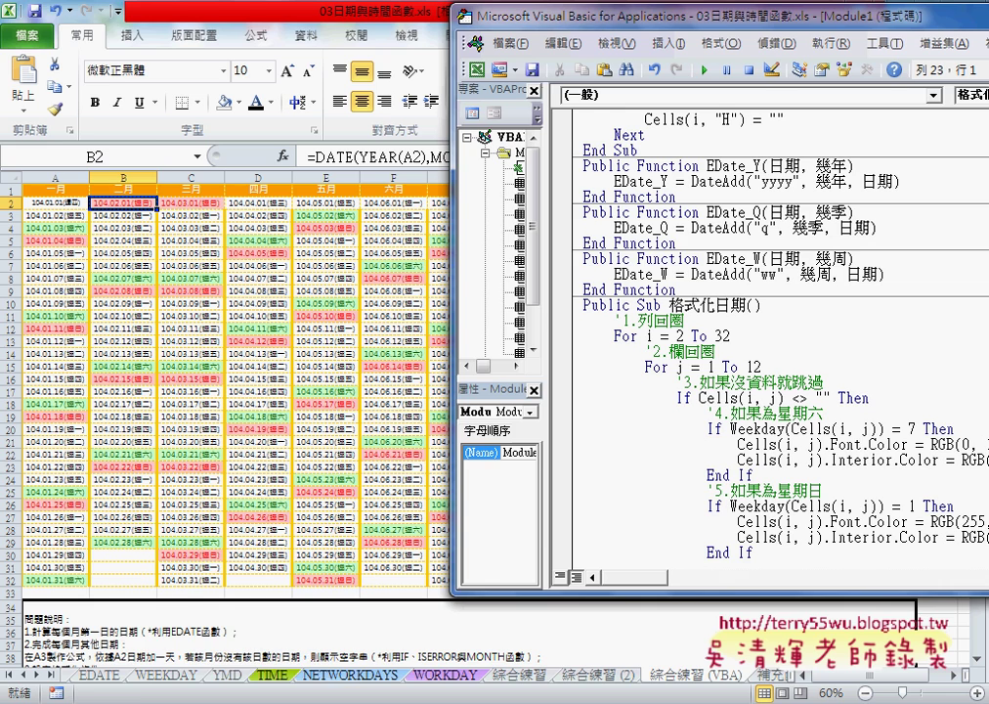
Step: In the 還原格式 routine, replace RGB(255, 255, 255) with xlNone in the Google Docs code
left_click(235, 606)
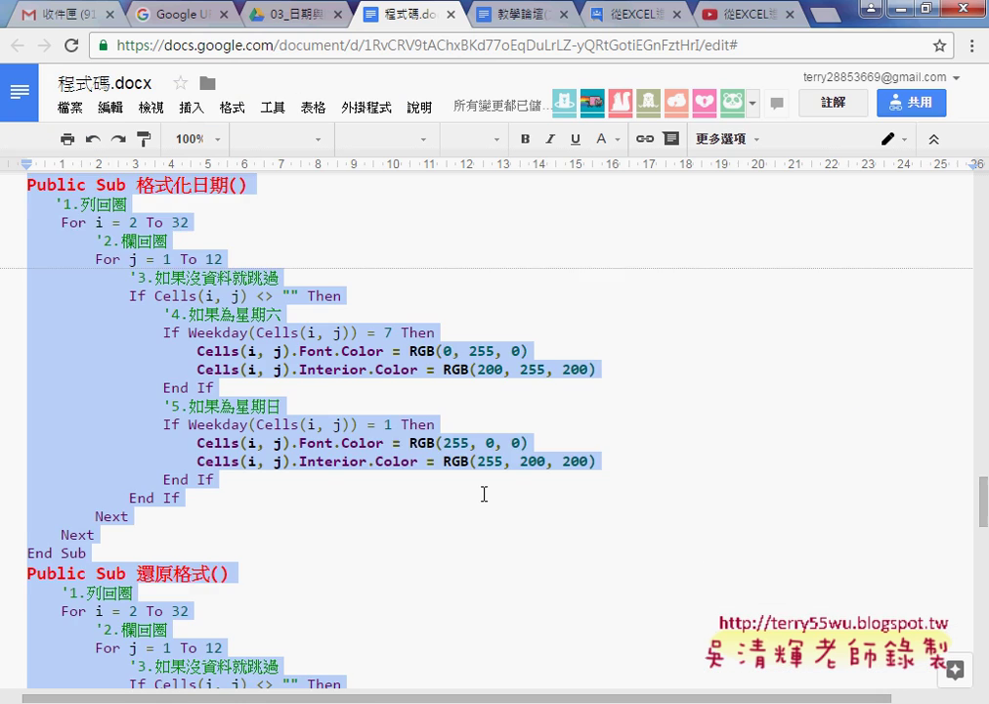
scroll(484, 494, "down", 1)
scroll(484, 492, "down", 2)
left_click(444, 467)
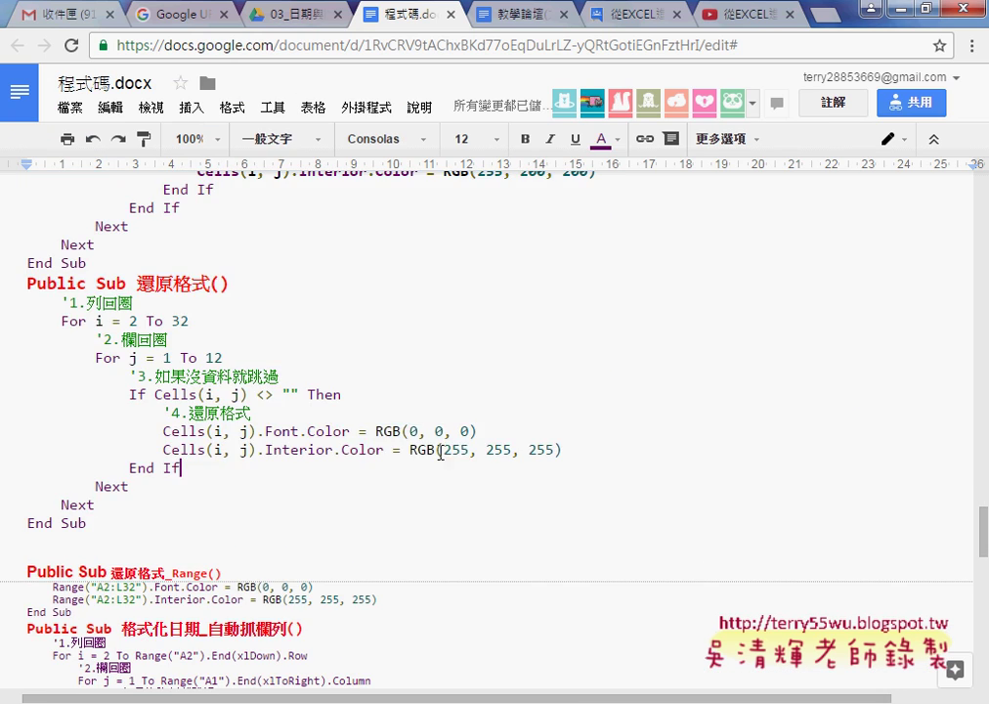
left_click_drag(410, 449, 564, 450)
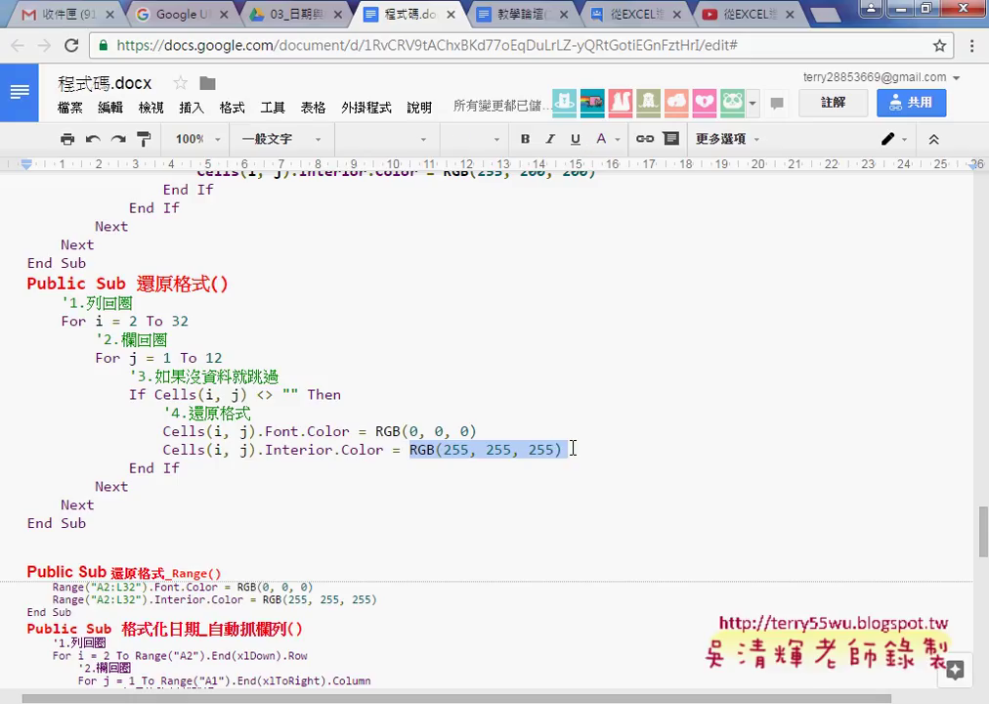
type("xlNone")
left_click(583, 493)
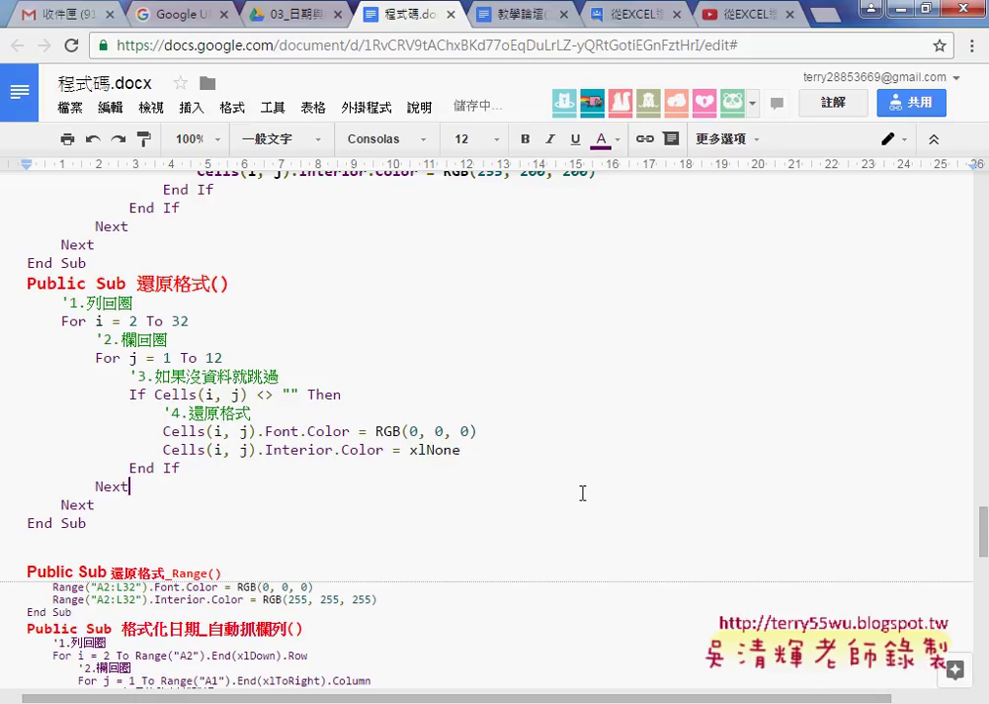
Step: Review the rest of the code, select all of it, and return to the Excel workbook
scroll(583, 492, "down", 1)
scroll(583, 493, "down", 2)
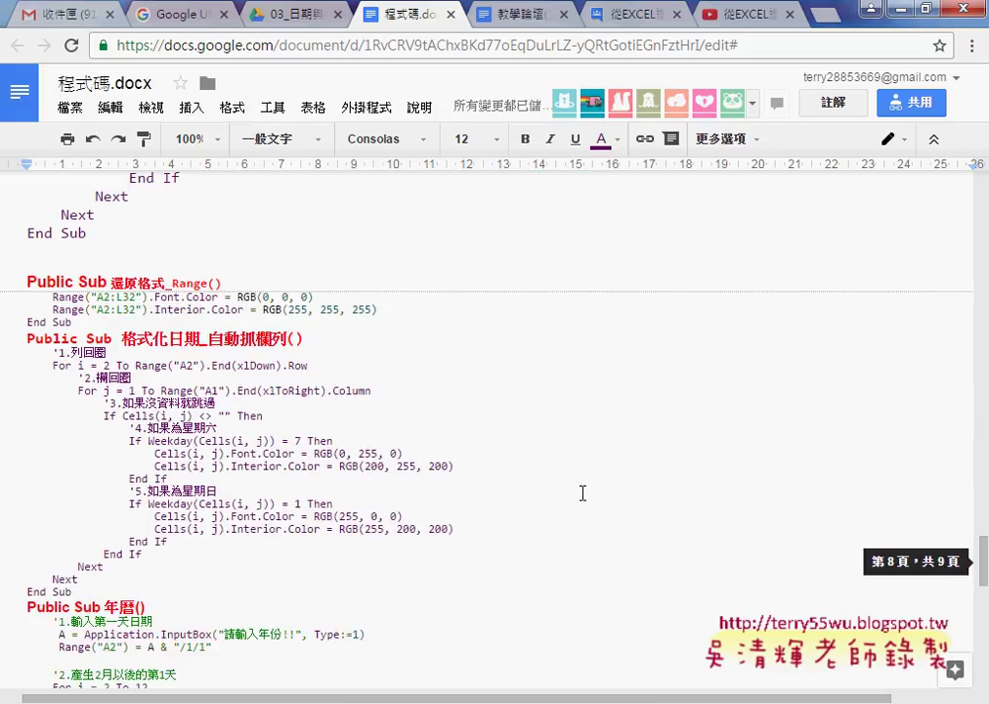
scroll(582, 492, "down", 2)
scroll(582, 493, "down", 1)
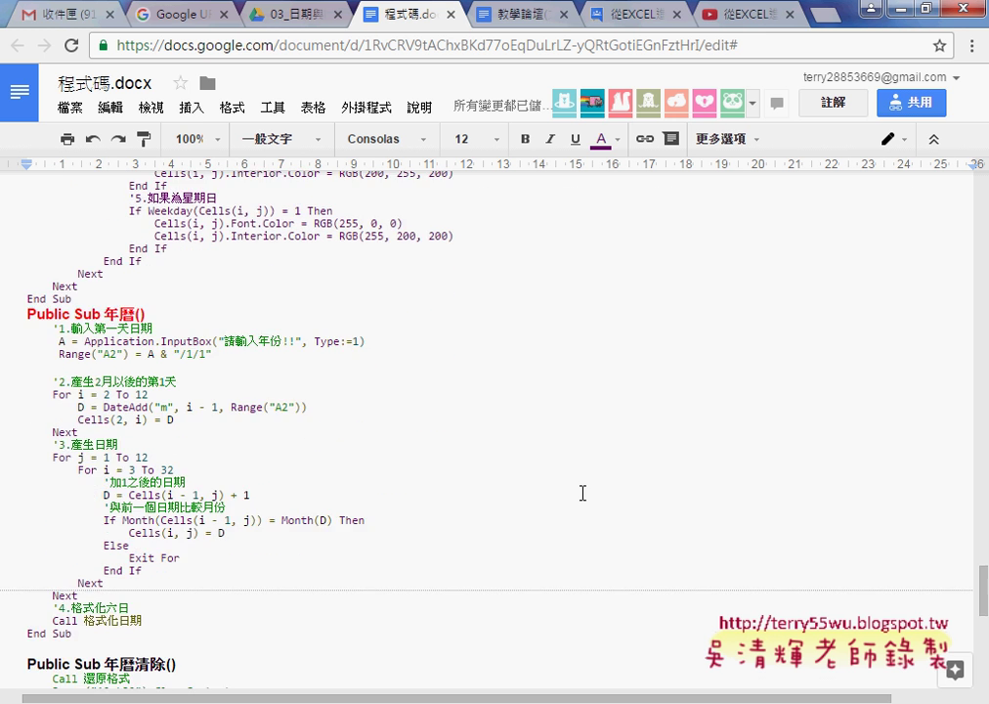
scroll(583, 492, "down", 1)
scroll(582, 492, "up", 2)
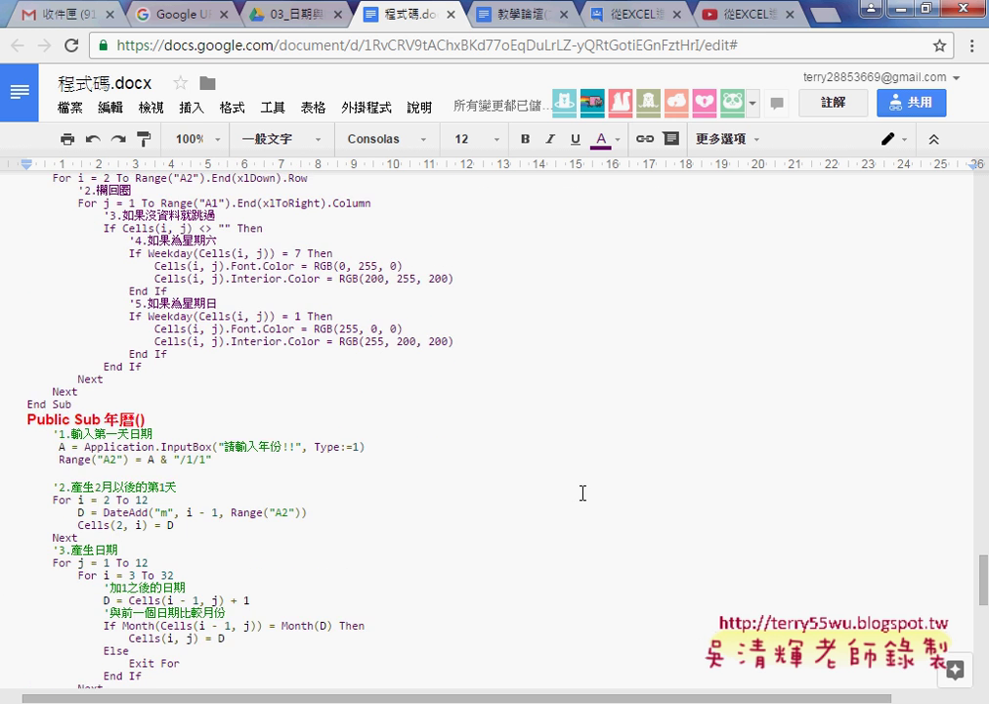
scroll(582, 493, "up", 1)
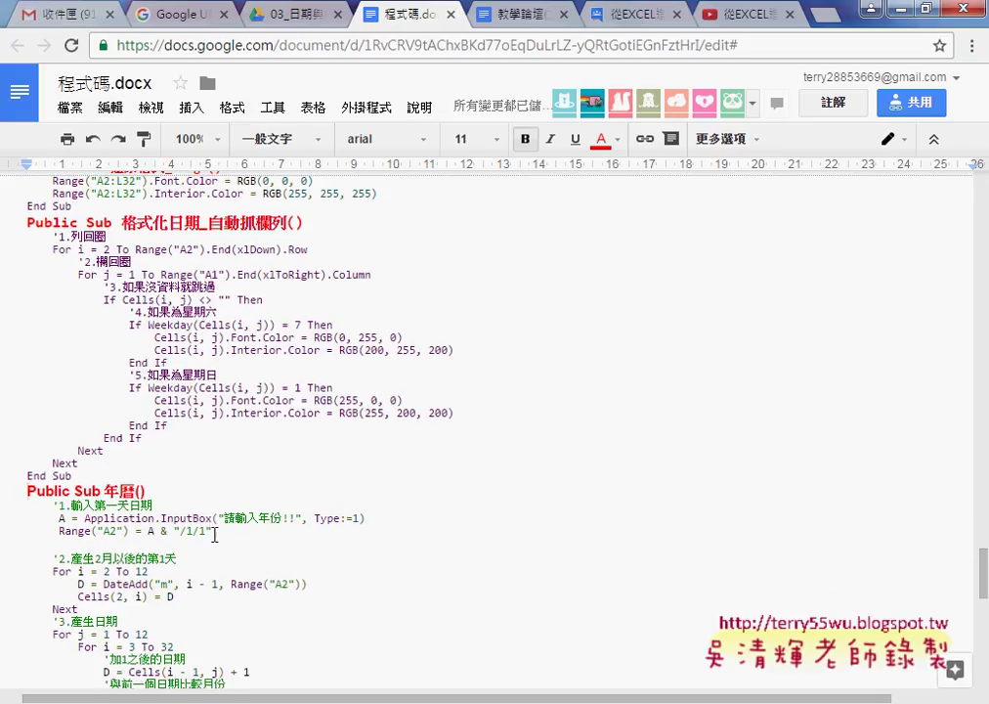
key("ctrl+End")
key("ctrl+a")
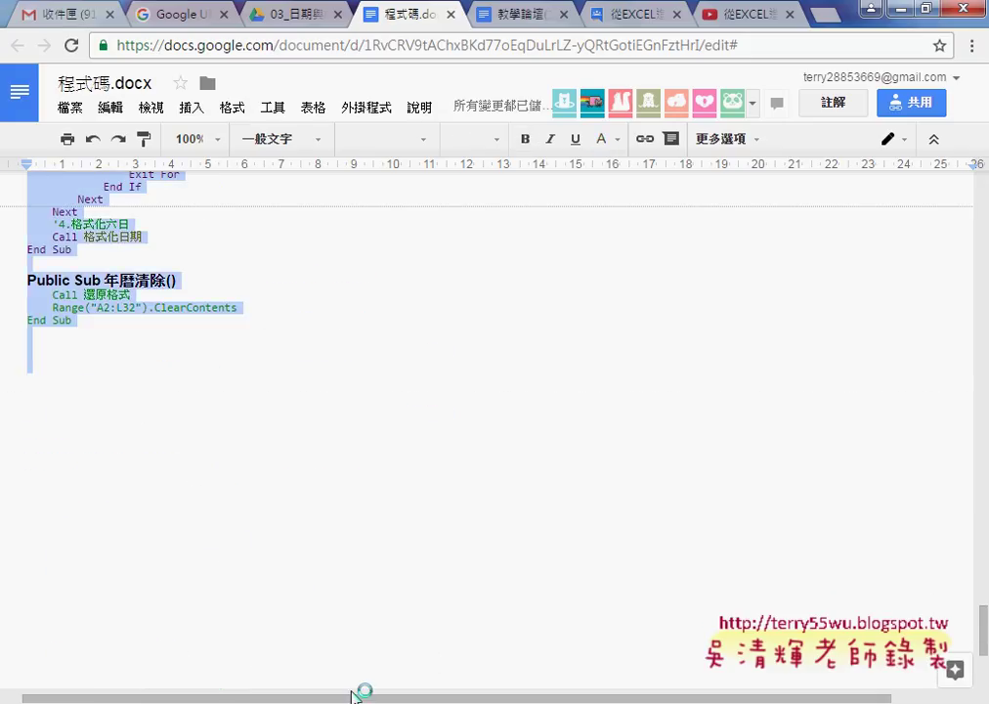
key("alt+Tab")
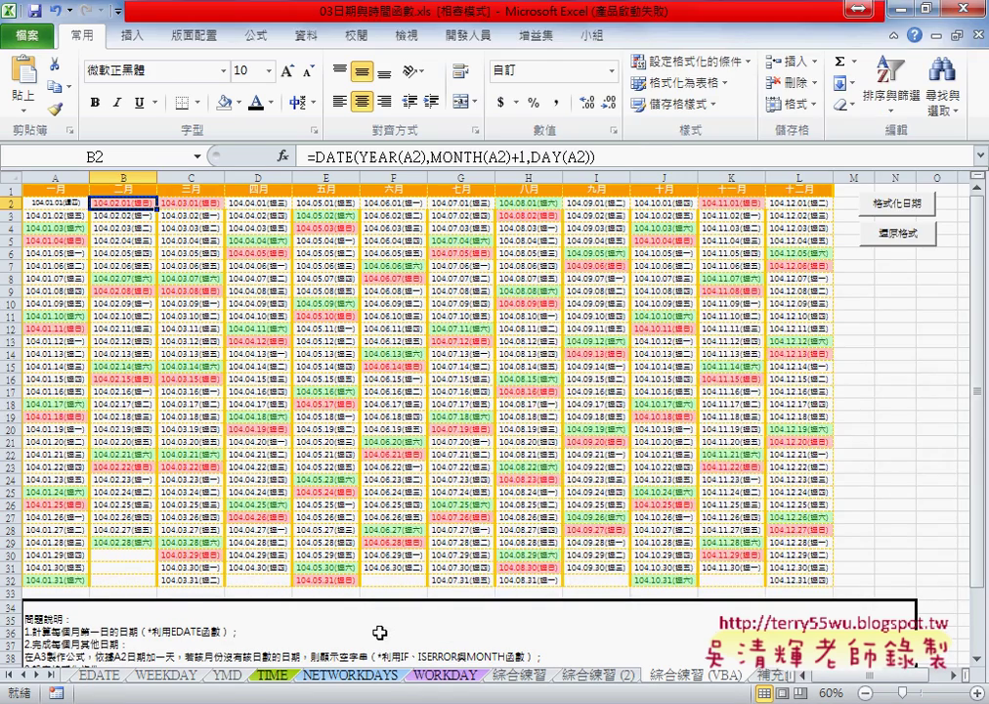
key("alt+F11")
scroll(563, 577, "down", 3)
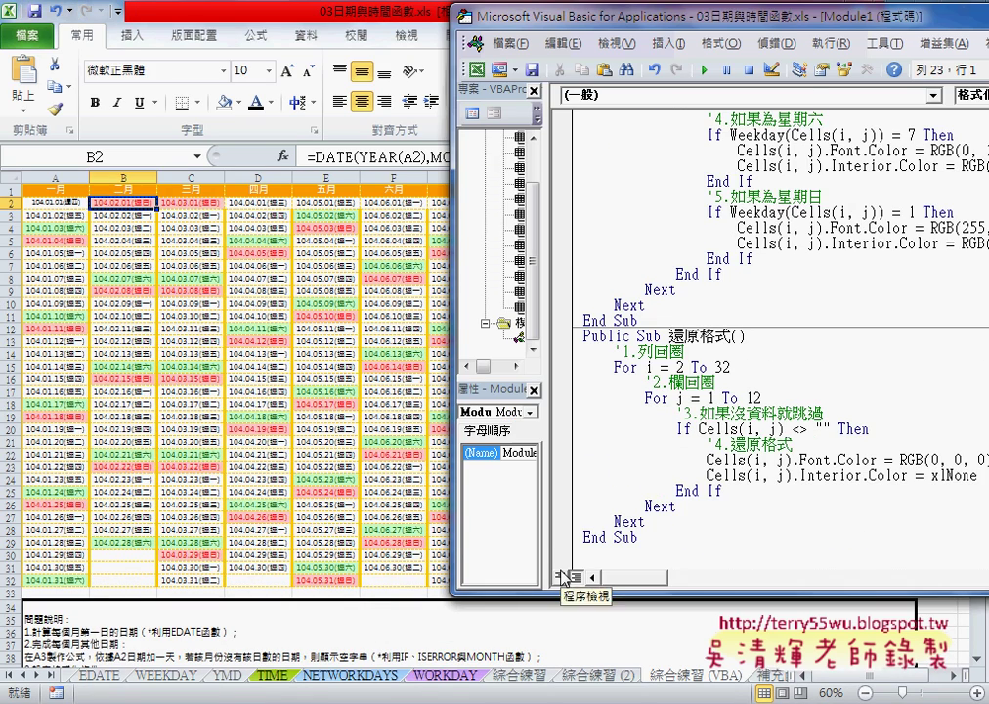
left_click(598, 549)
key("ctrl+End")
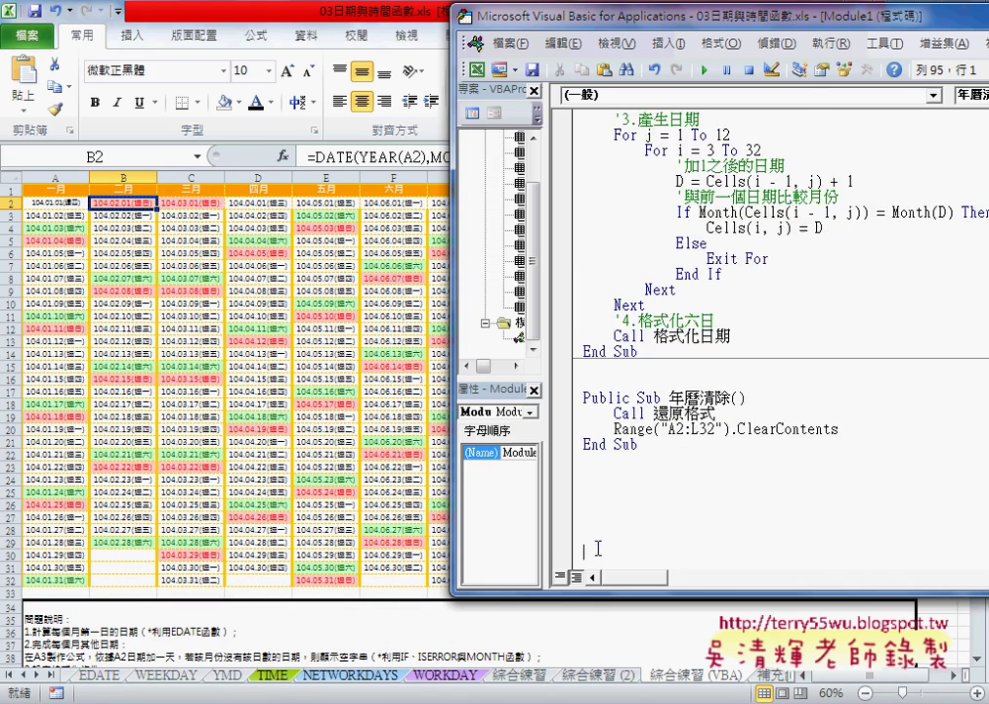
scroll(691, 513, "up", 1)
scroll(688, 395, "up", 4)
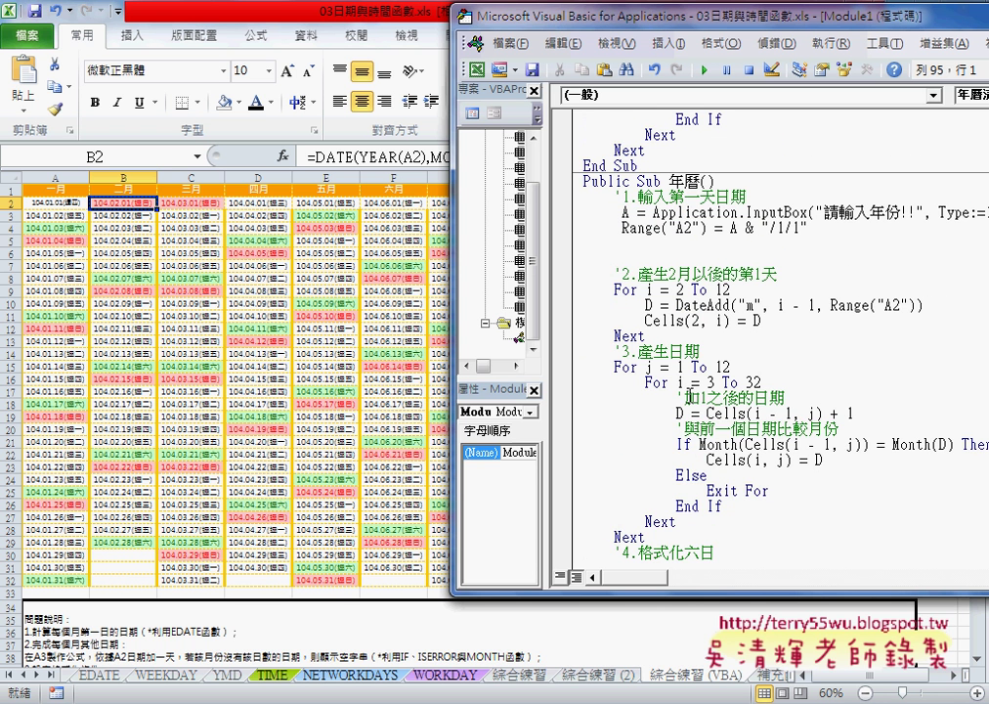
scroll(733, 386, "down", 5)
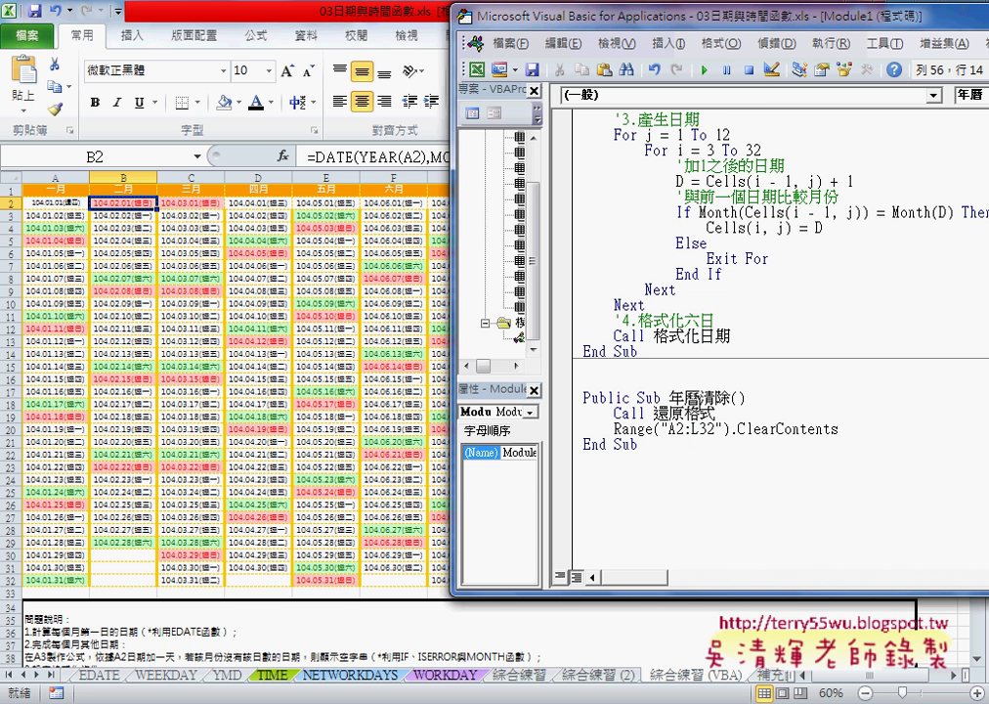
left_click(833, 413)
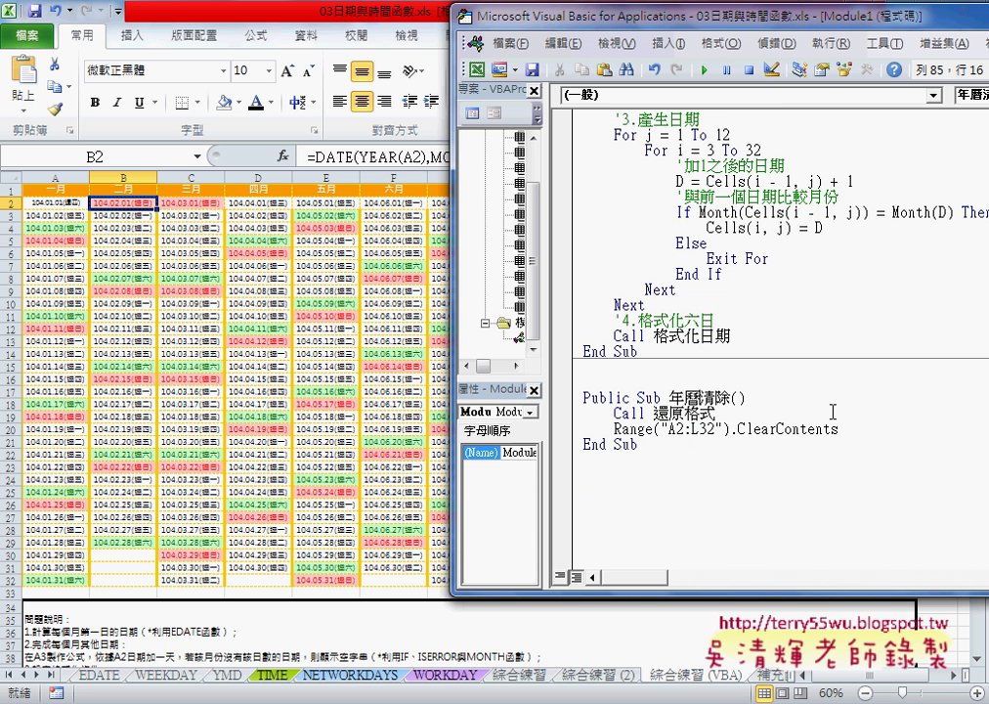
left_click(326, 441)
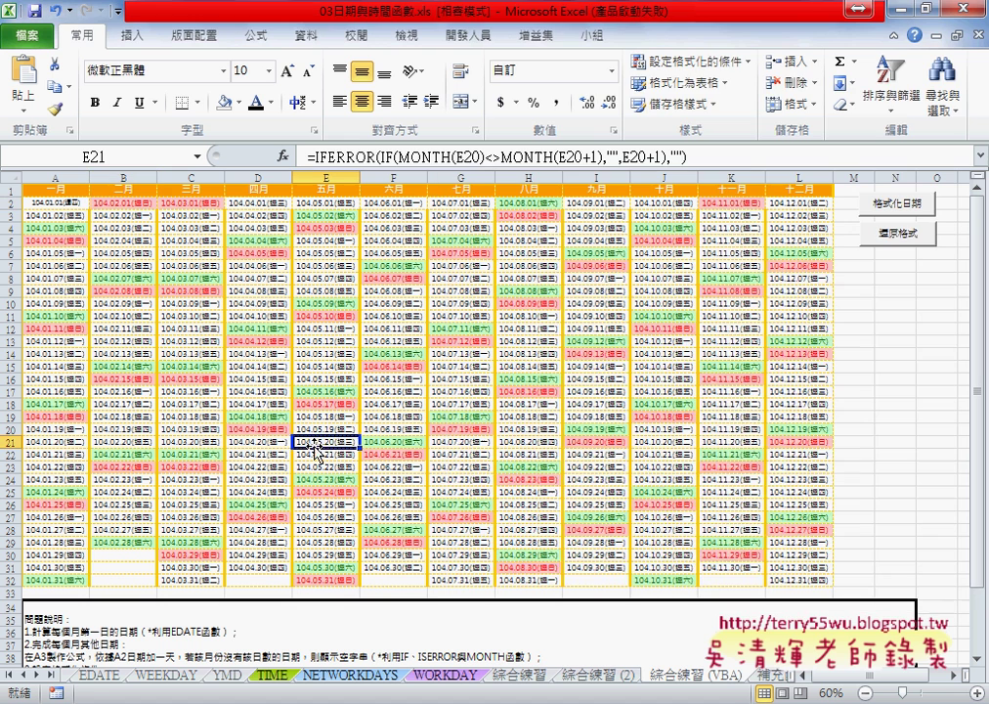
Step: Copy the 還原格式 button and paste a duplicate of it
right_click(907, 237)
left_click(825, 274)
left_click(860, 264)
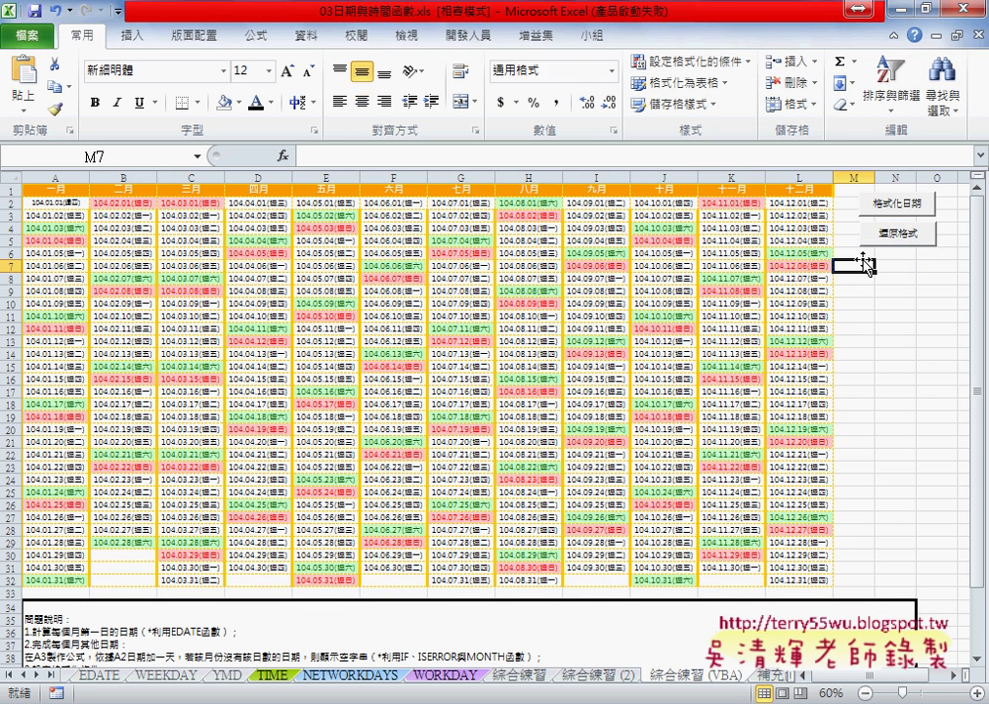
key("ctrl+v")
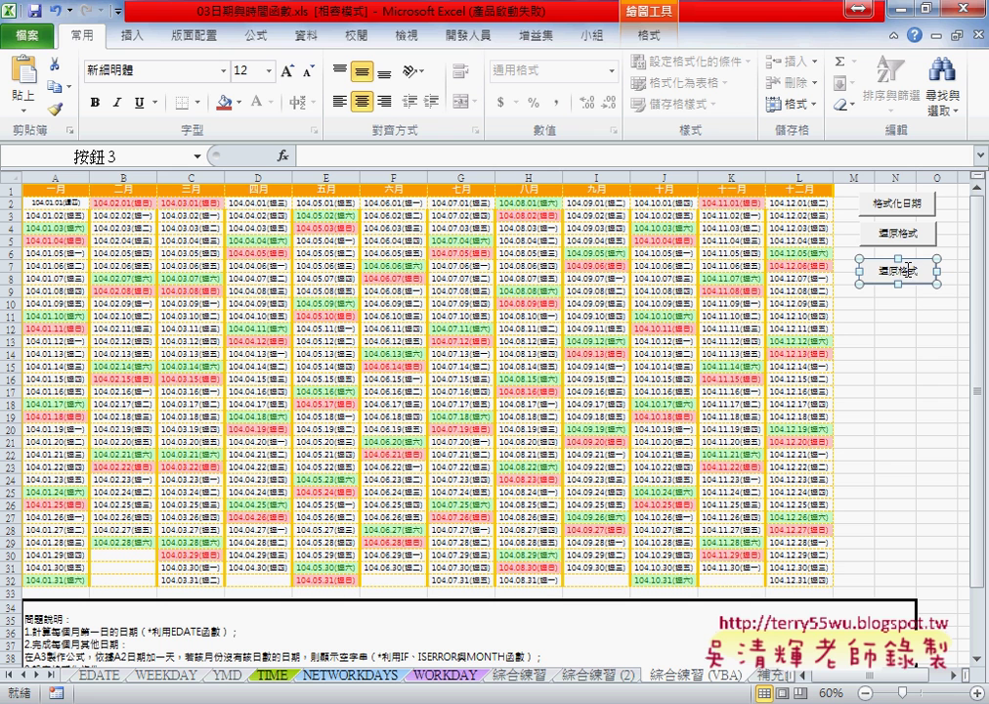
Step: Assign the 年曆 macro to the duplicate and relabel it 年曆
right_click(914, 265)
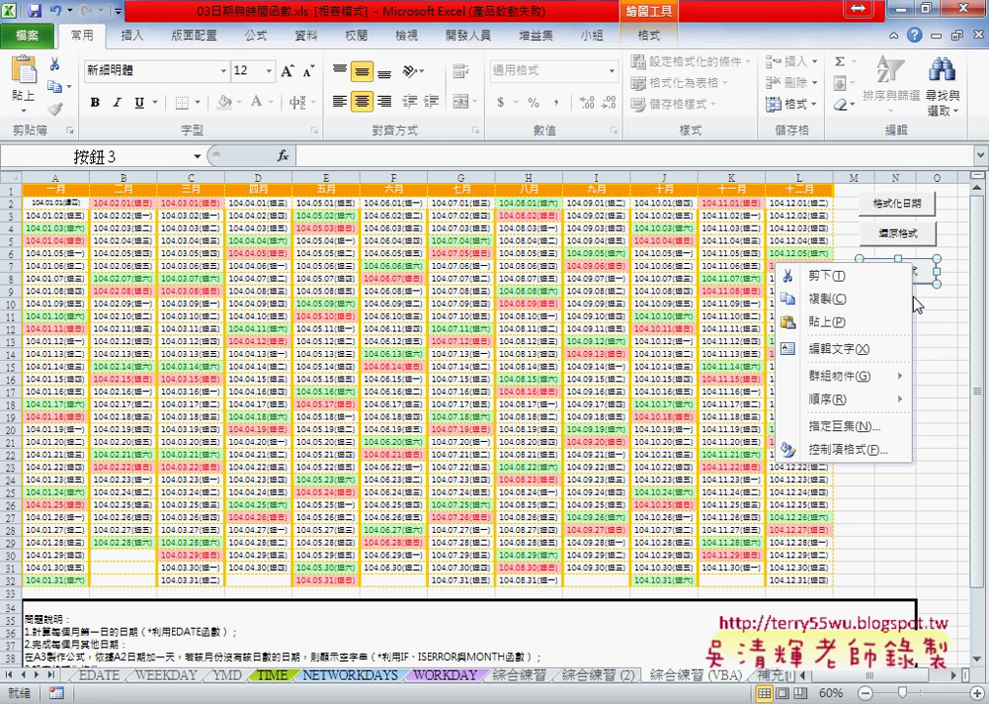
left_click(828, 421)
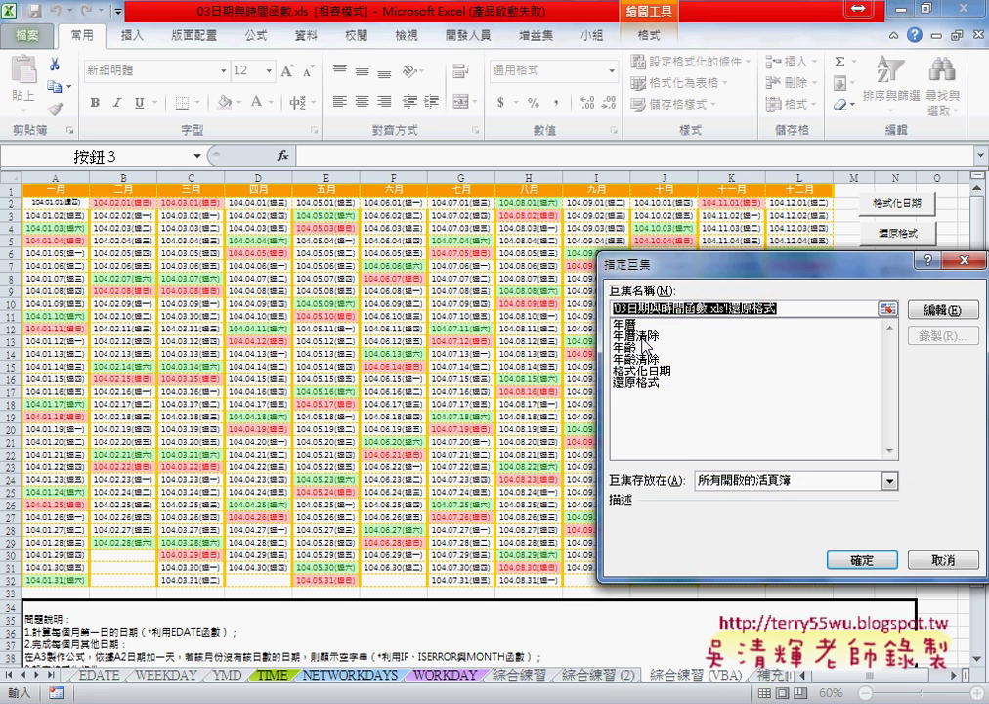
left_click(624, 324)
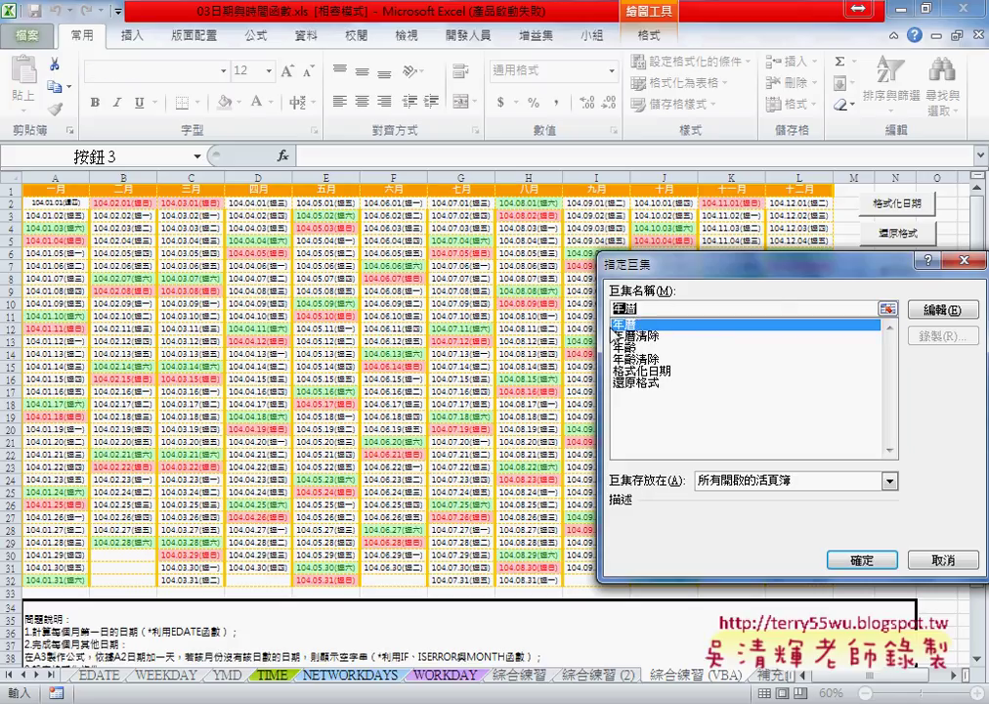
left_click(856, 560)
left_click(884, 273)
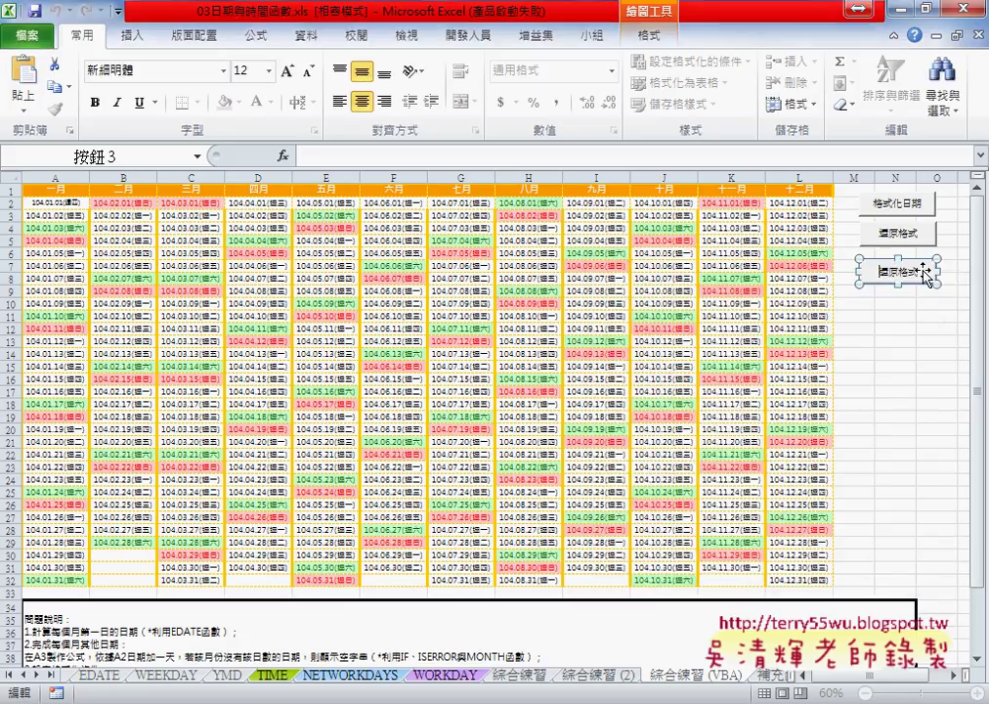
key("Delete")
key("Delete")
key("Delete")
key("Delete")
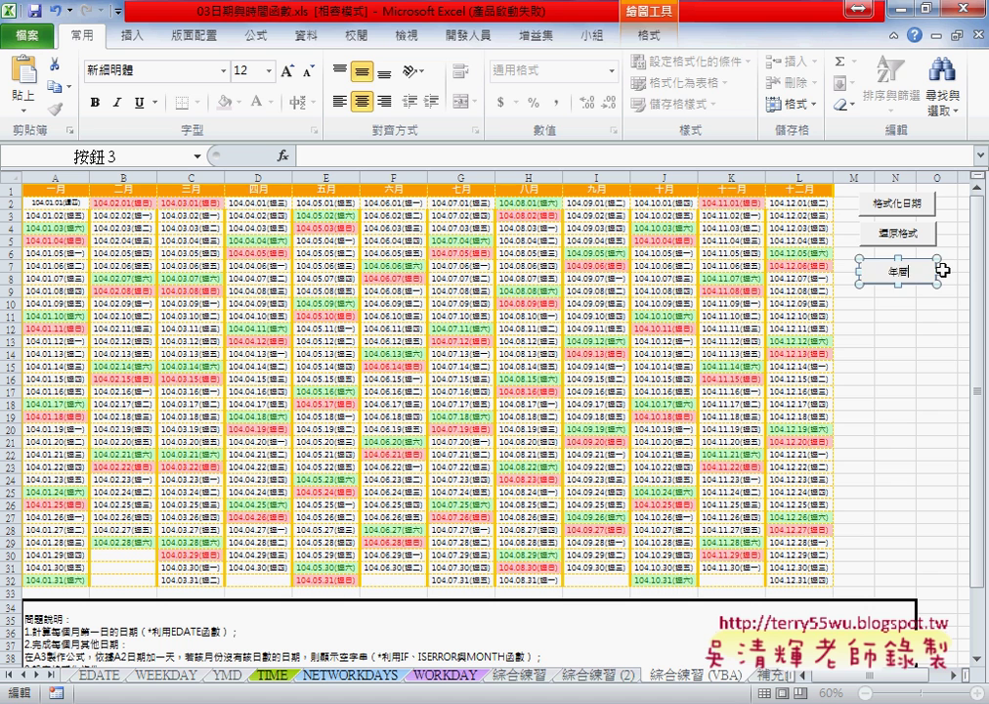
left_click(936, 340)
Step: Copy the 年曆 button and paste another duplicate below it
right_click(894, 272)
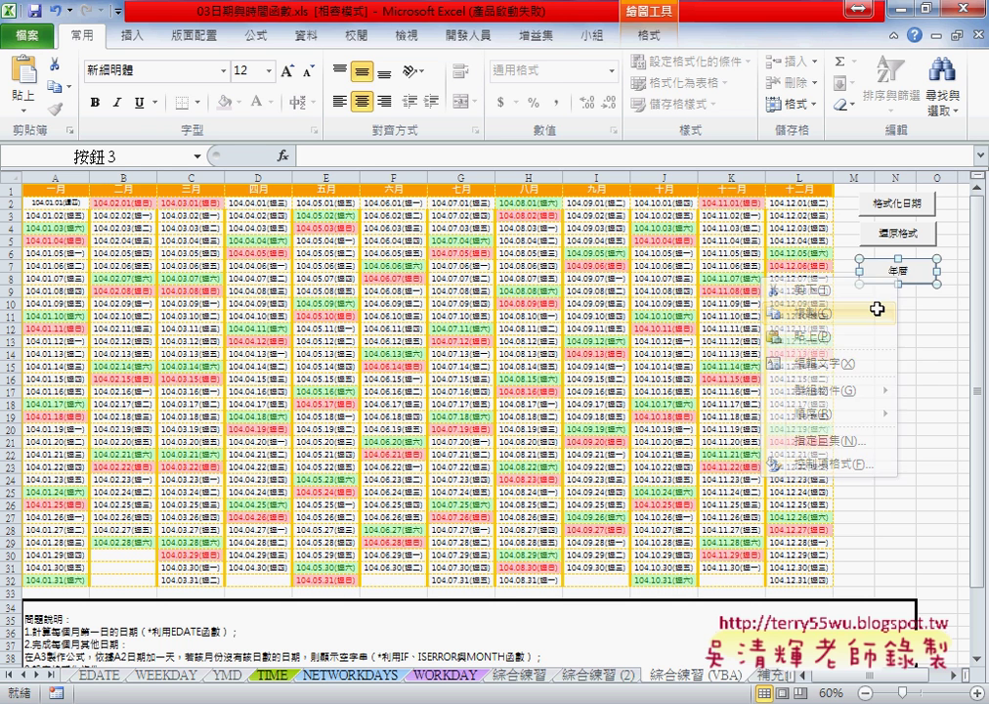
left_click(876, 309)
left_click(870, 295)
key("ctrl+v")
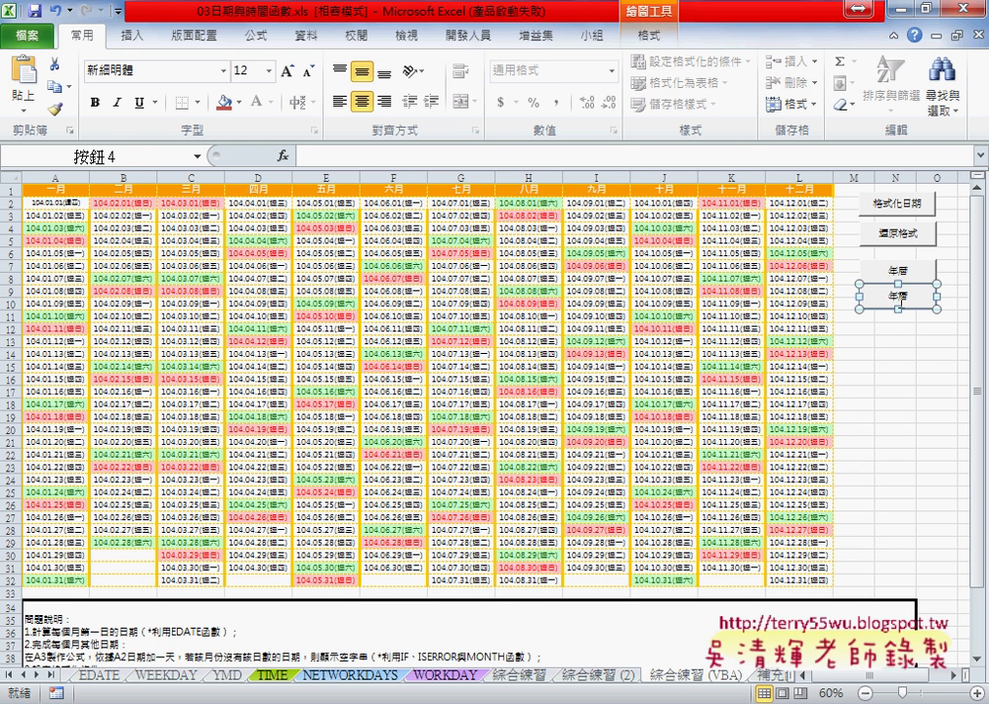
Step: Move the pasted copy under 年曆, assign it the 年曆清除 macro, and relabel it 清除
left_click_drag(899, 298, 900, 308)
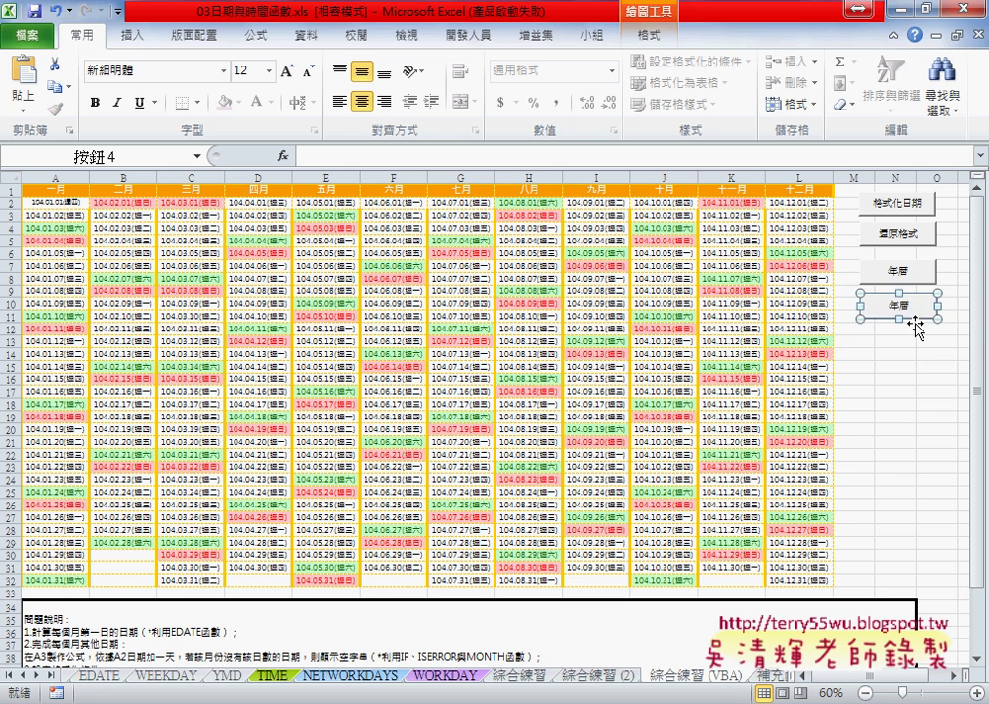
right_click(916, 327)
left_click(870, 468)
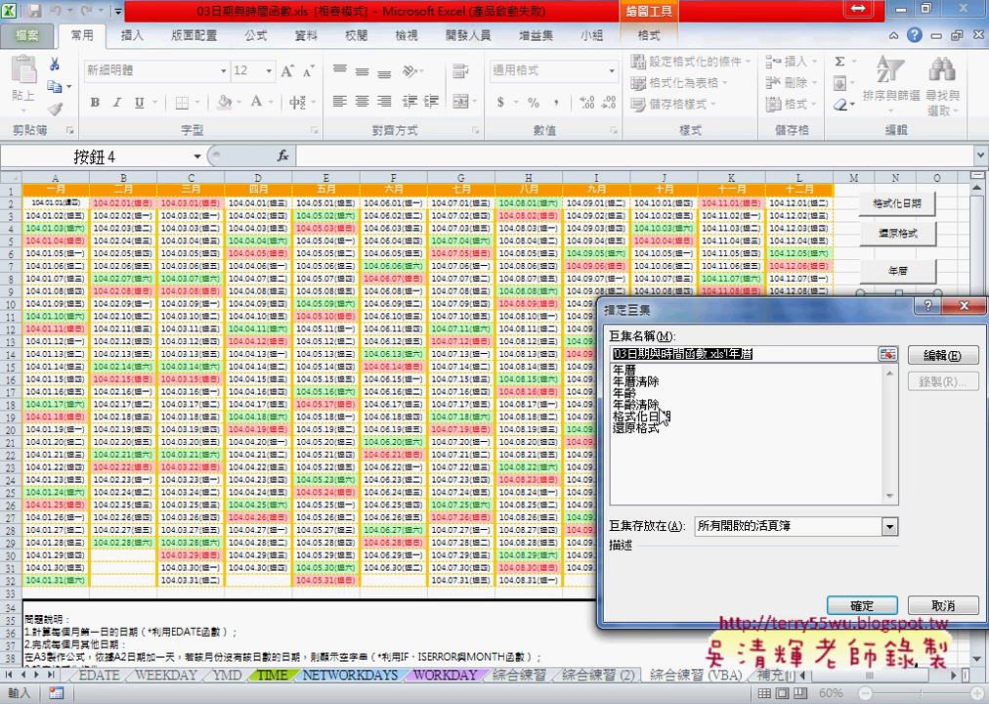
left_click(652, 383)
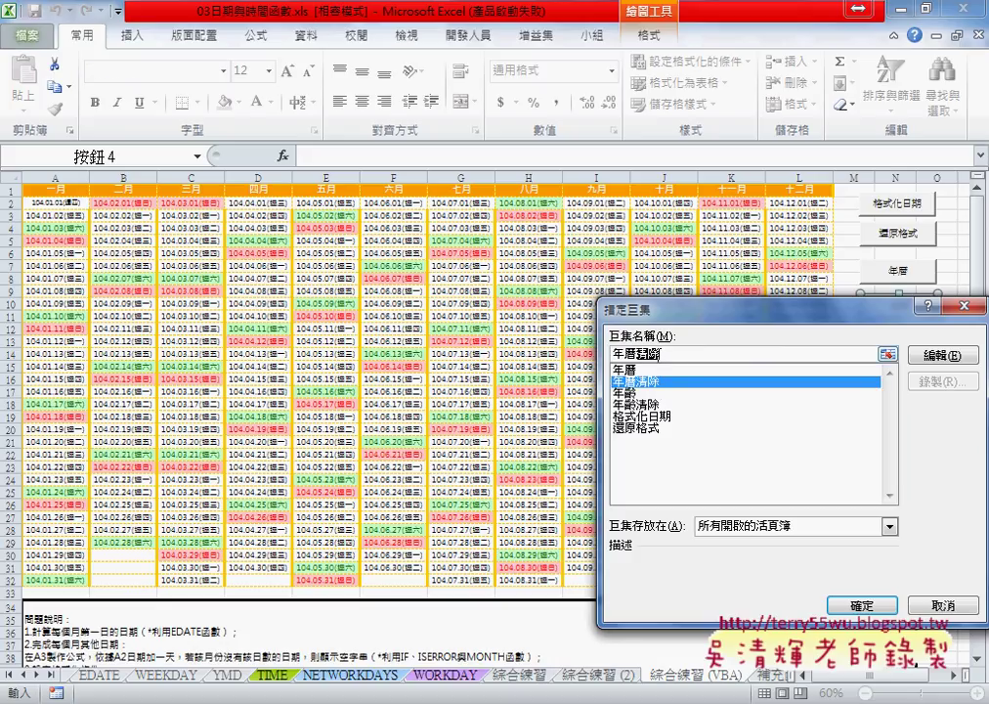
left_click(861, 605)
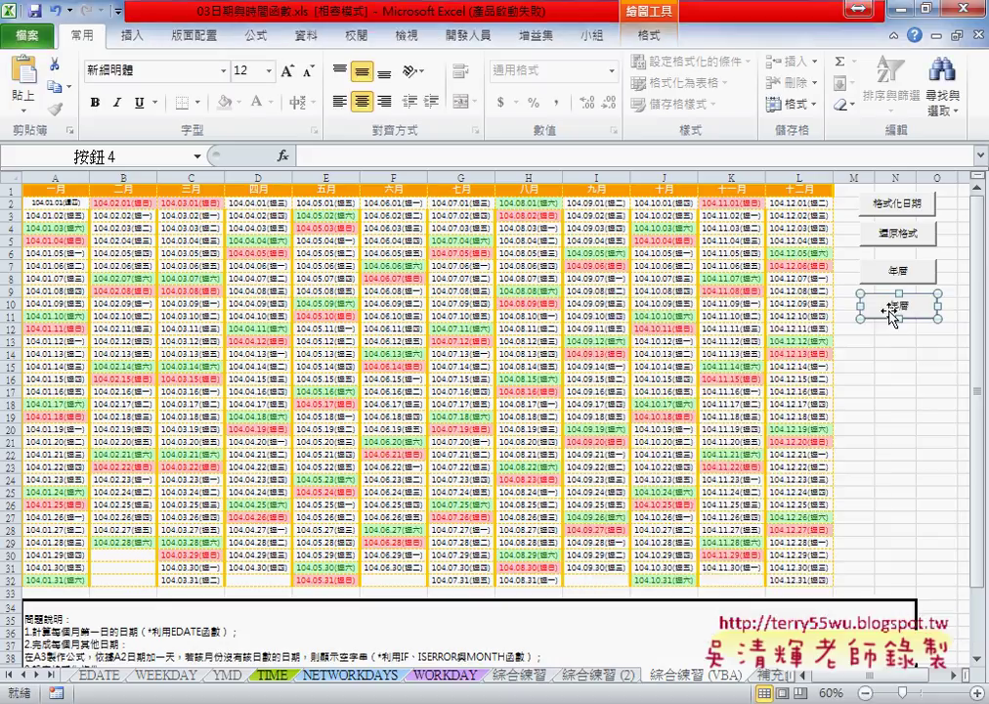
key("BackSpace")
type("清除")
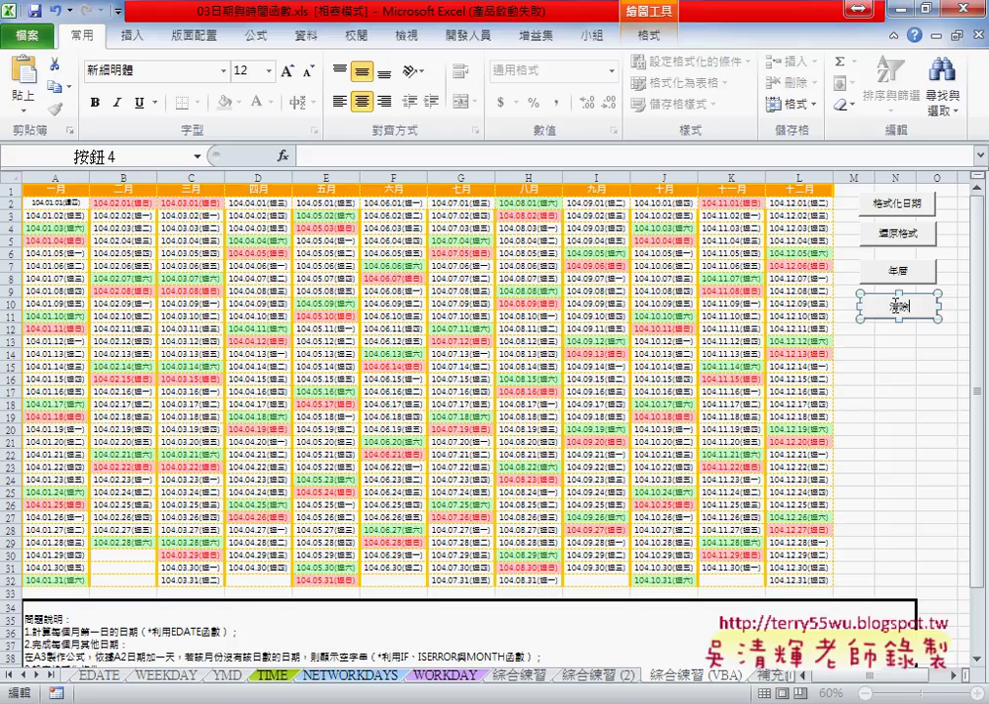
left_click(894, 379)
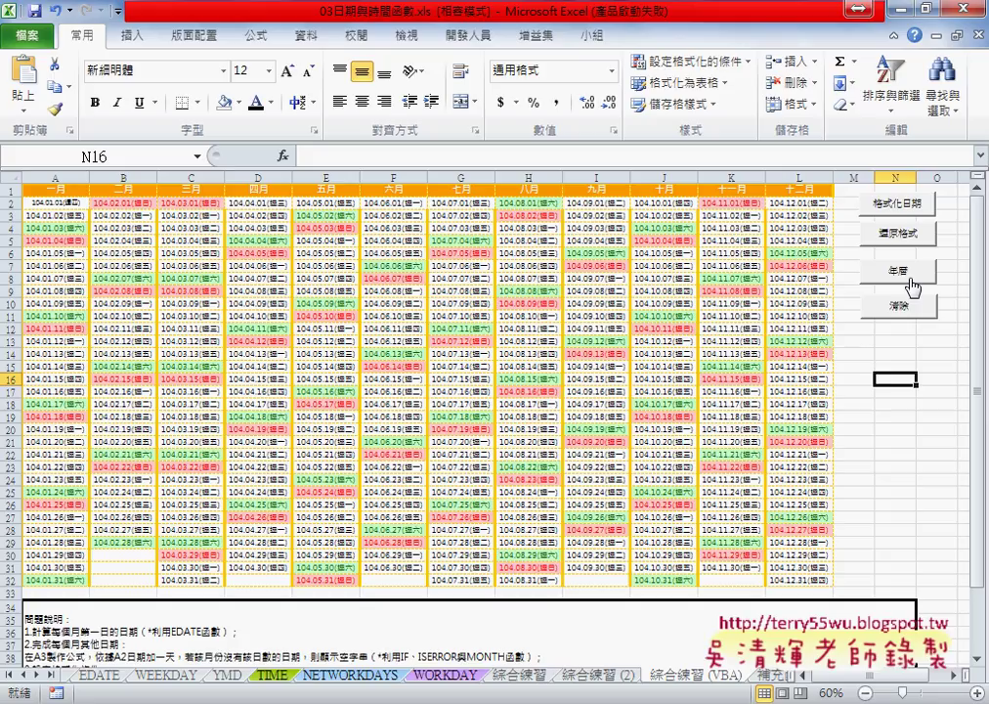
Step: Run 年曆 with year 2016, annotating how 2016/1/1 lands in A2, then confirm
left_click(897, 283)
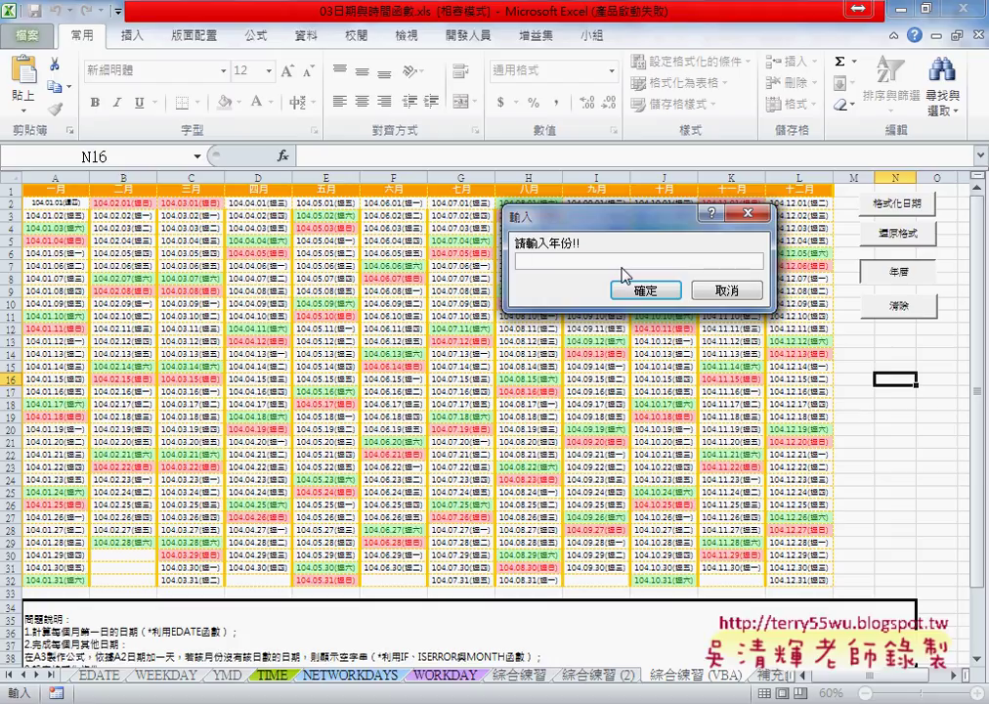
type("2016")
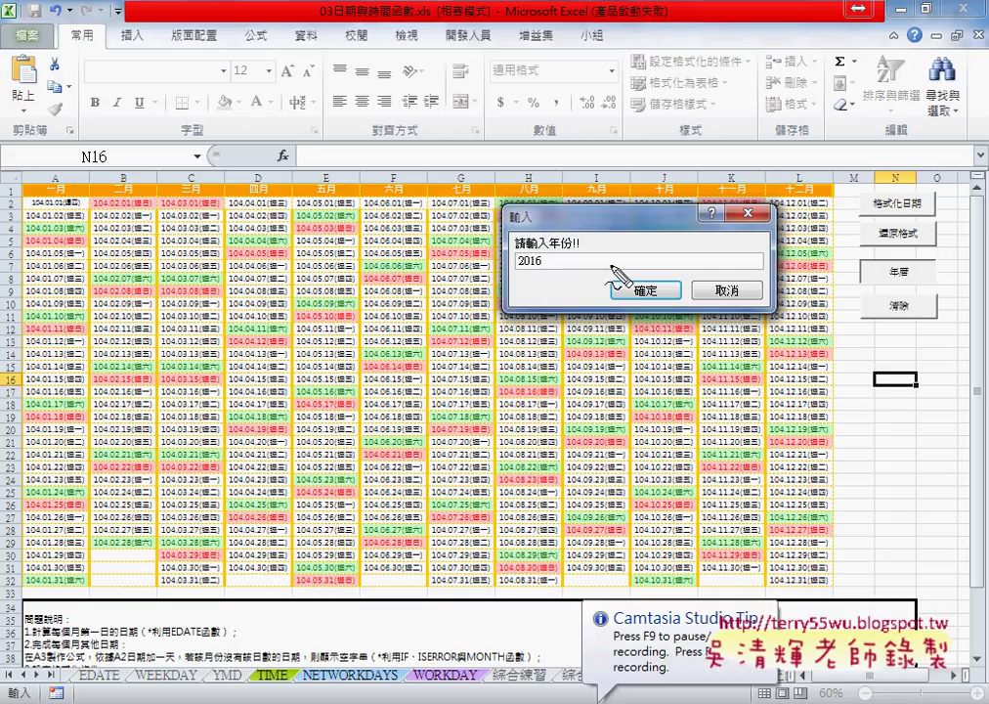
left_click_drag(552, 252, 565, 274)
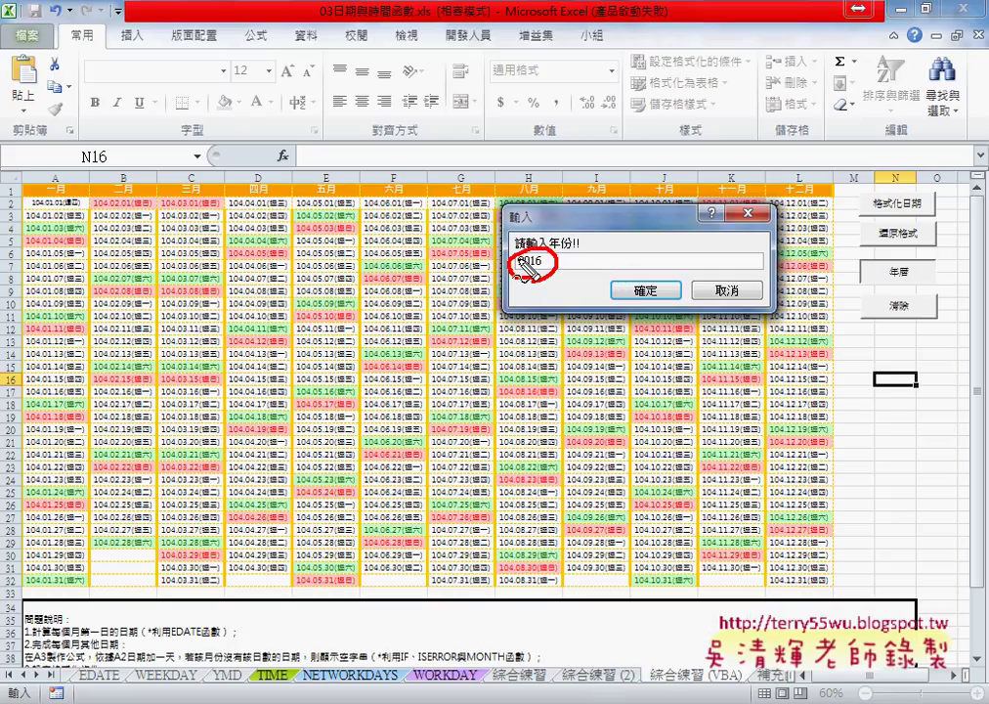
left_click_drag(44, 197, 88, 208)
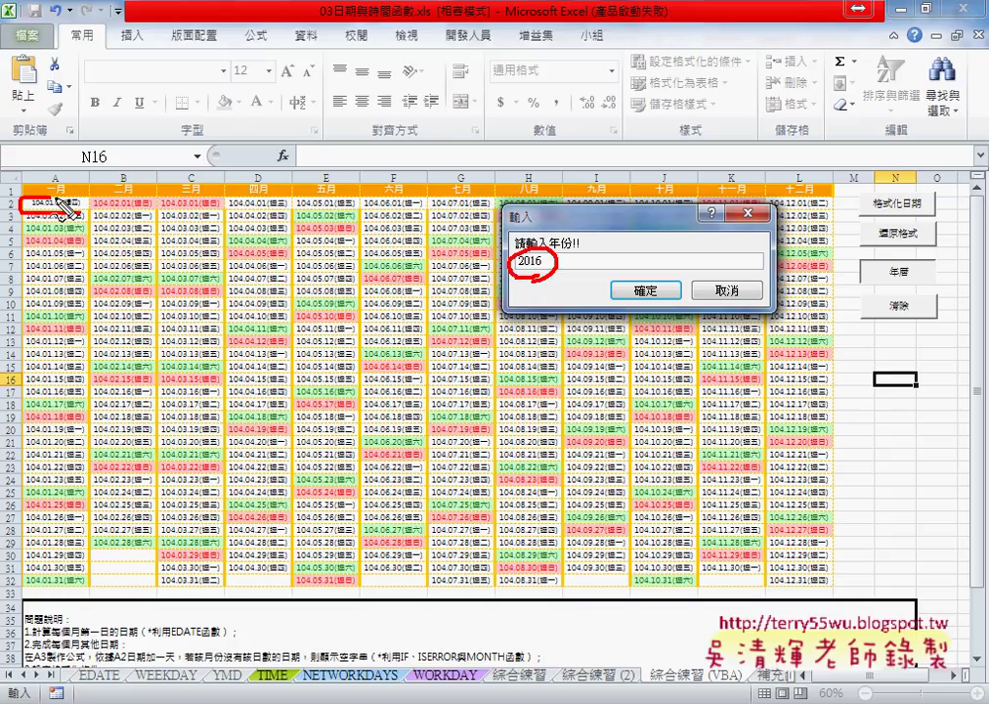
mouse_move(518, 279)
left_mouse_down()
mouse_move(73, 178)
mouse_move(69, 196)
left_mouse_up()
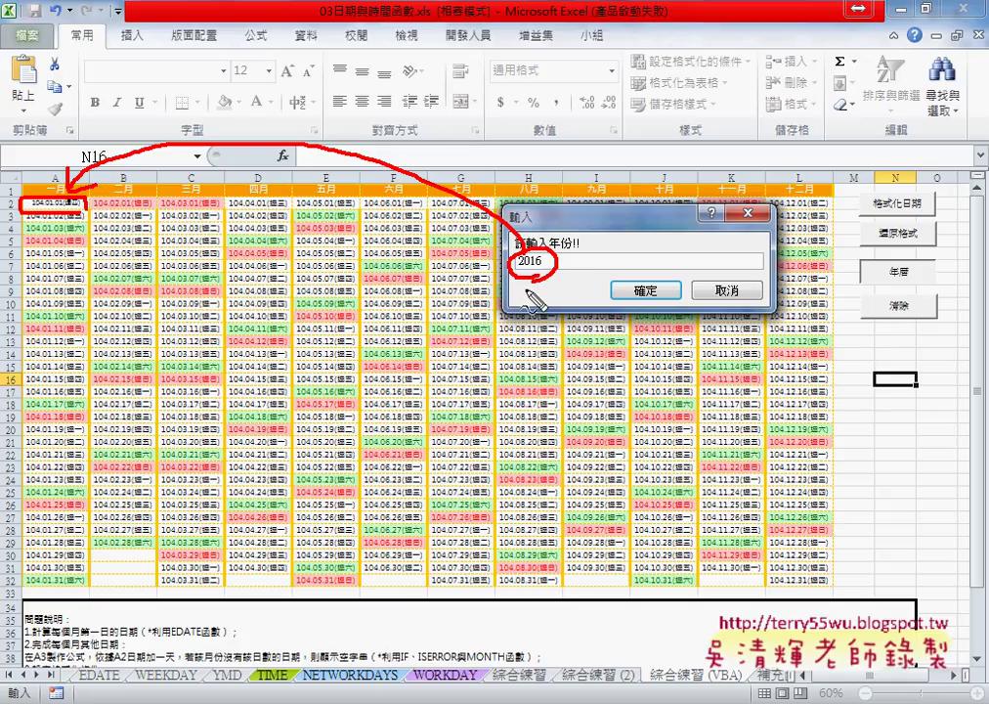
mouse_move(552, 268)
left_mouse_down()
mouse_move(568, 236)
mouse_move(575, 268)
left_mouse_up()
left_click_drag(598, 240, 591, 267)
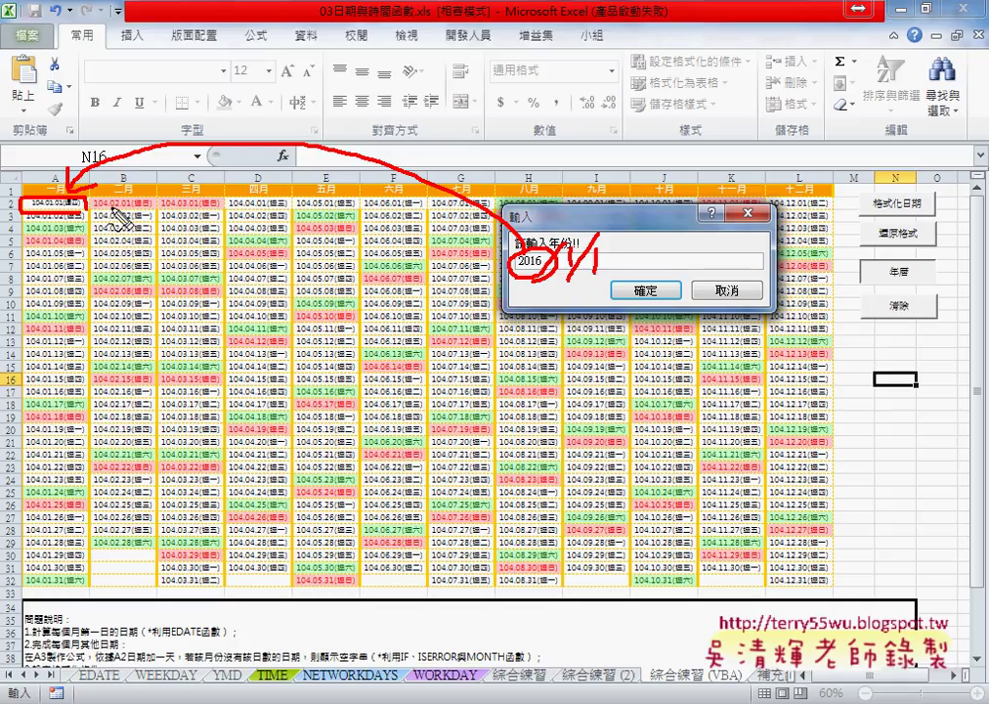
key("Escape")
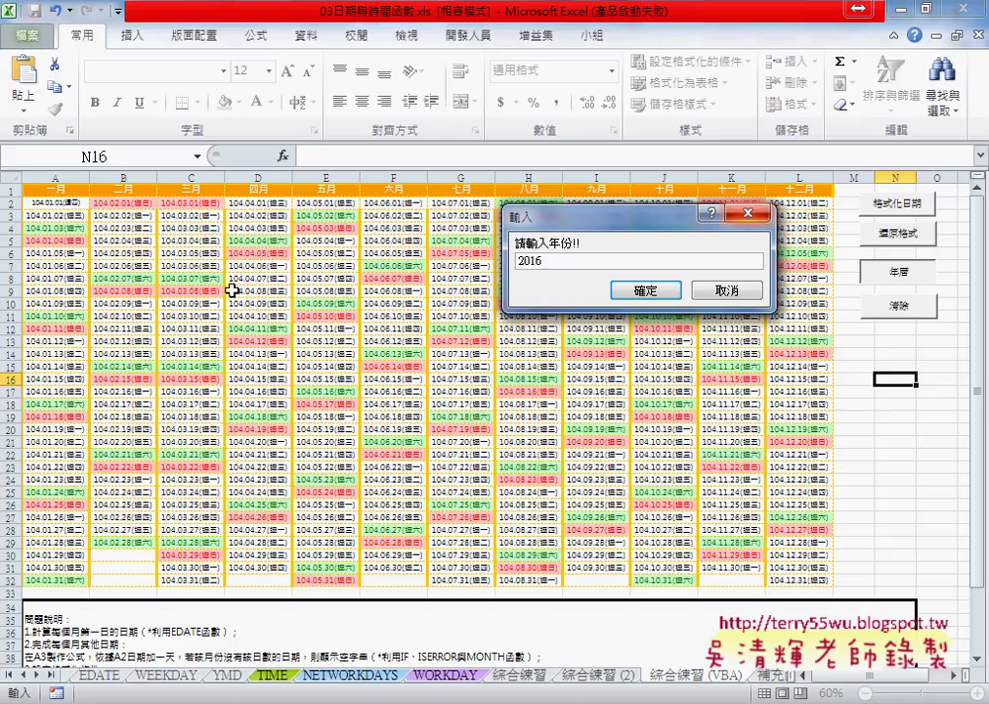
left_click(646, 294)
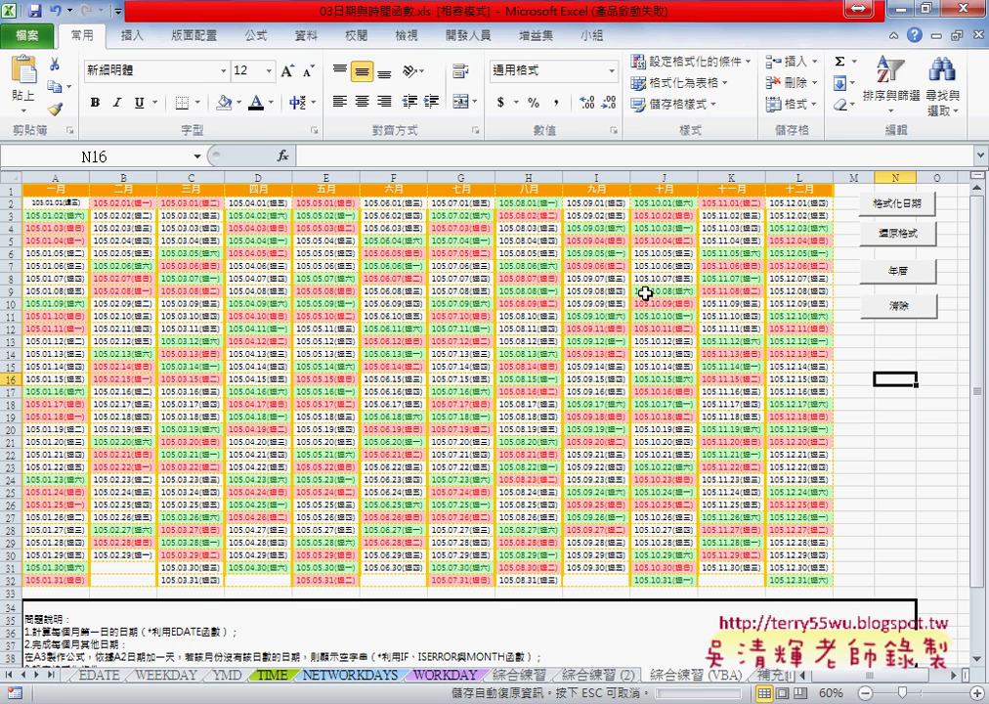
Step: Clear the calendar and generate it again for 2017 with the 年曆 button
left_click(897, 308)
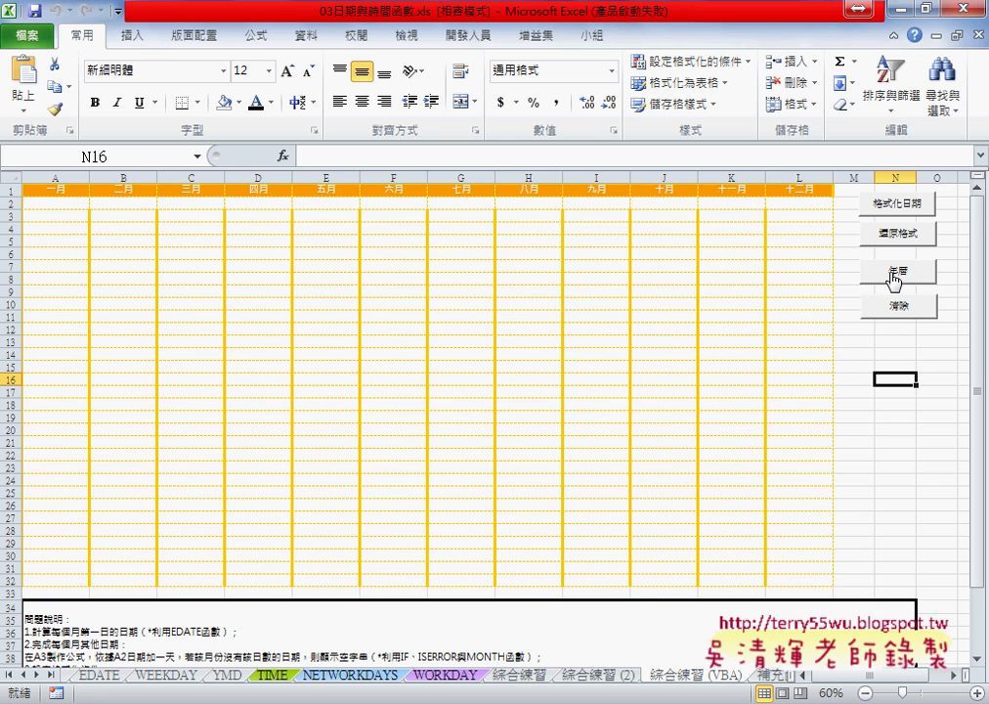
left_click(897, 271)
type("2017")
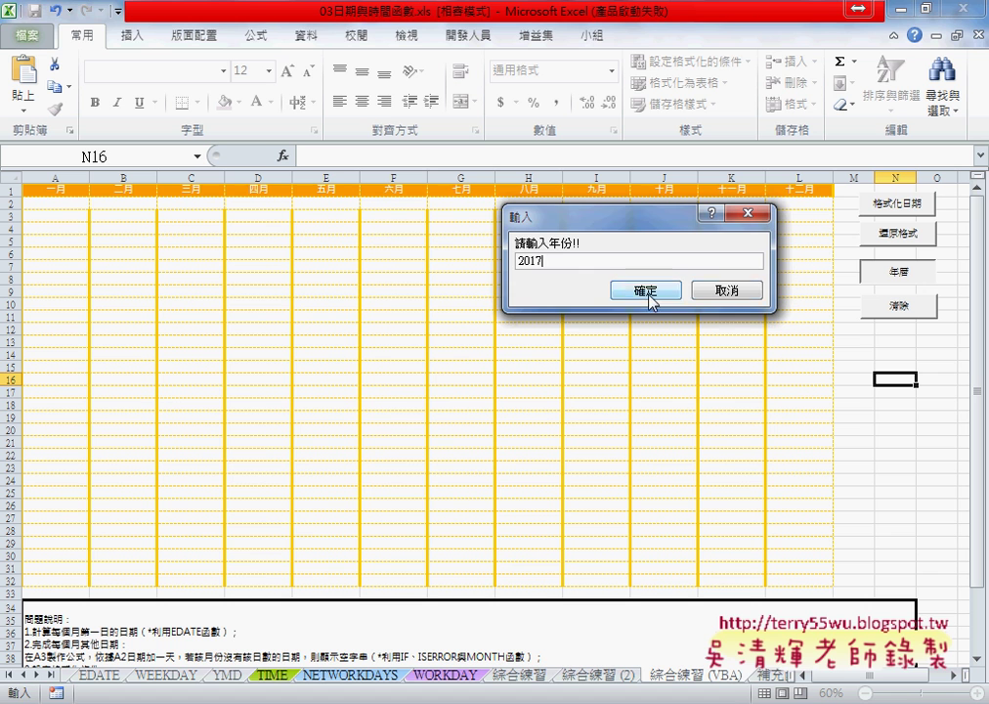
left_click(645, 291)
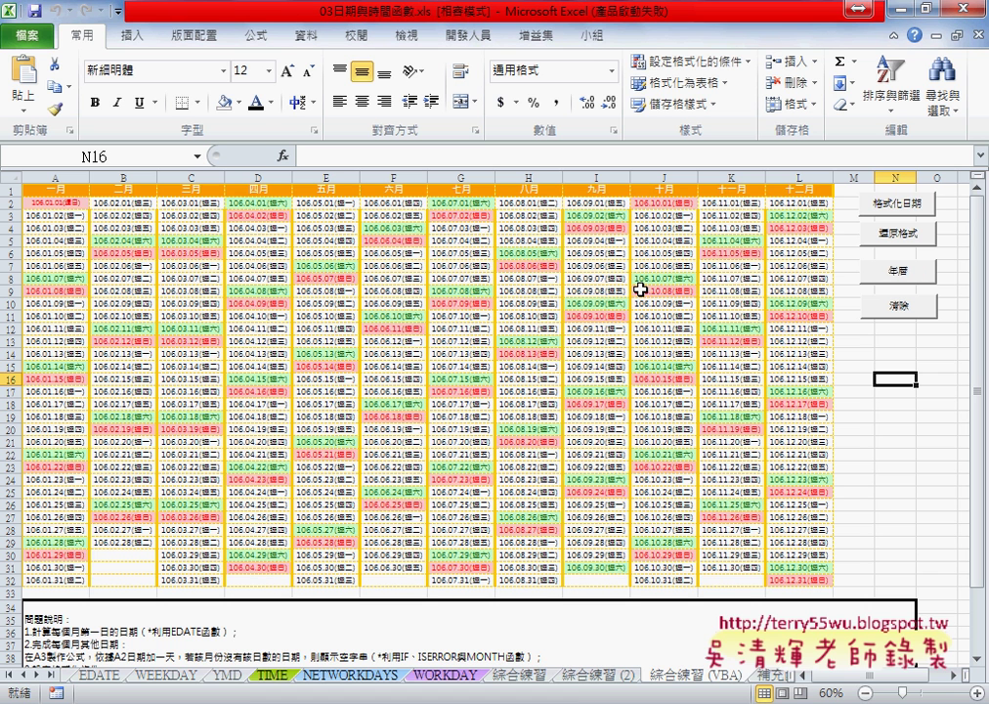
Step: Clear and rebuild the 2017 calendar once more, then open Assign Macro for the 年曆 button
left_click(885, 309)
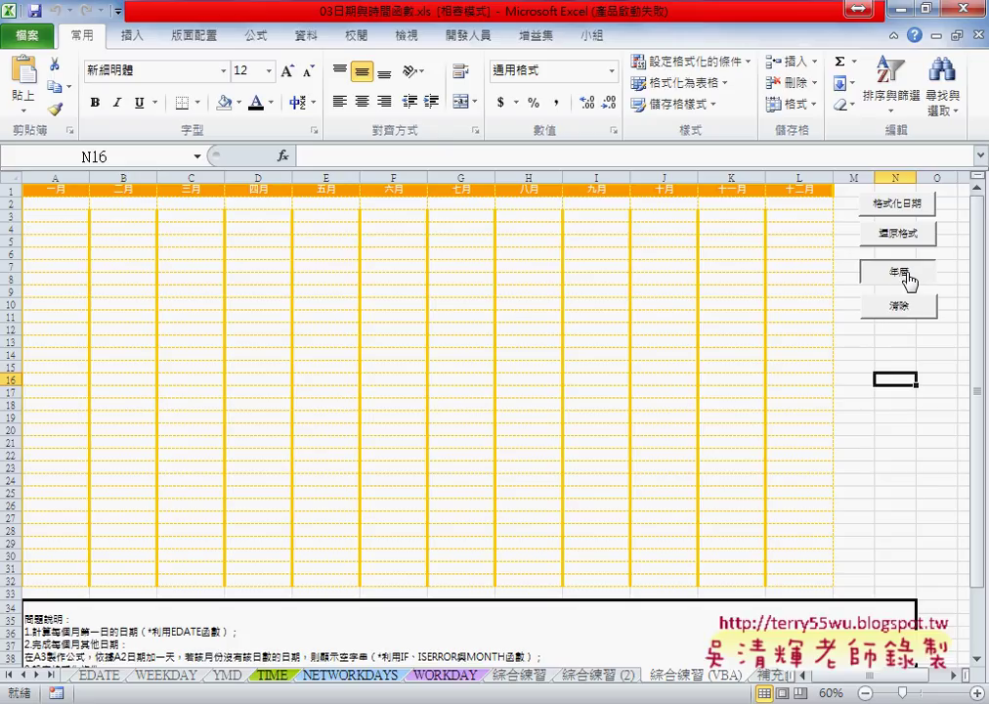
left_click(907, 278)
type("2017")
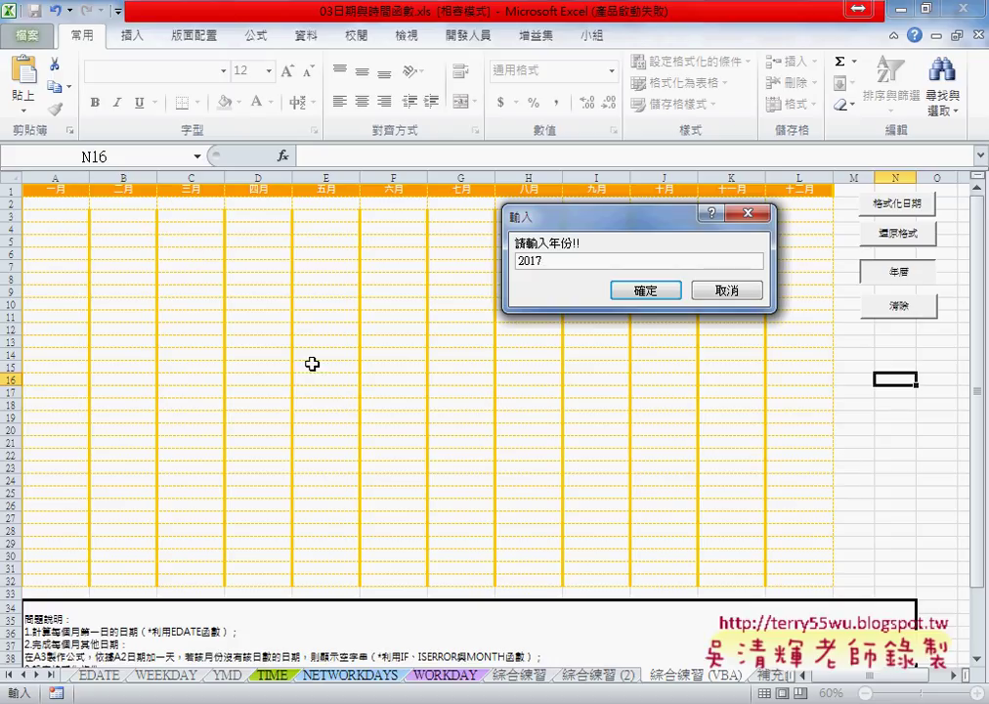
left_click(647, 291)
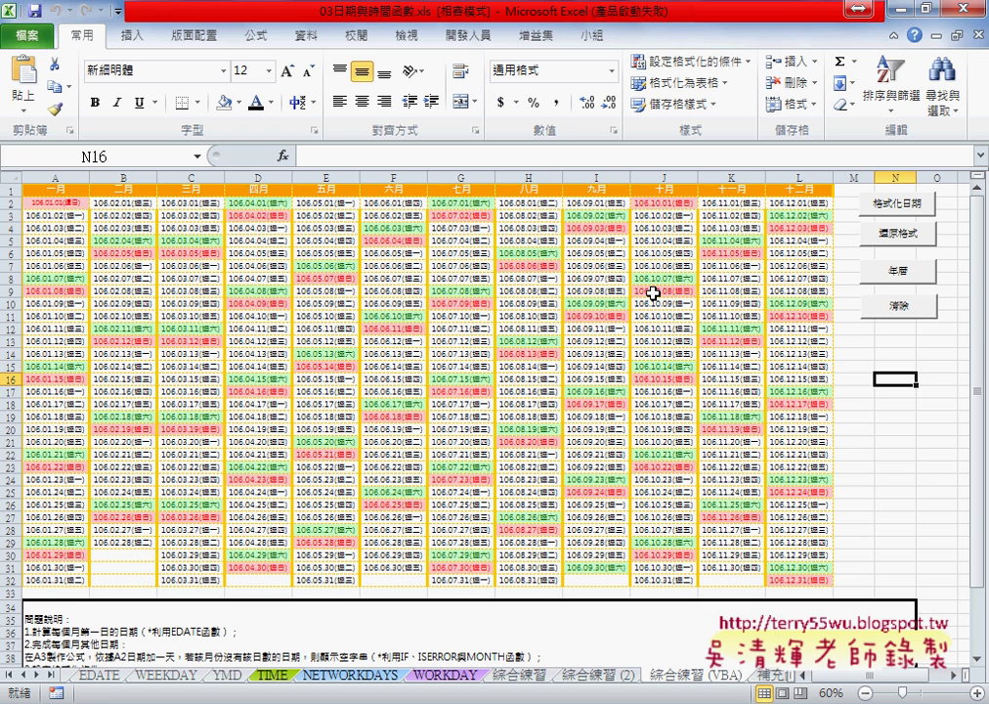
right_click(885, 277)
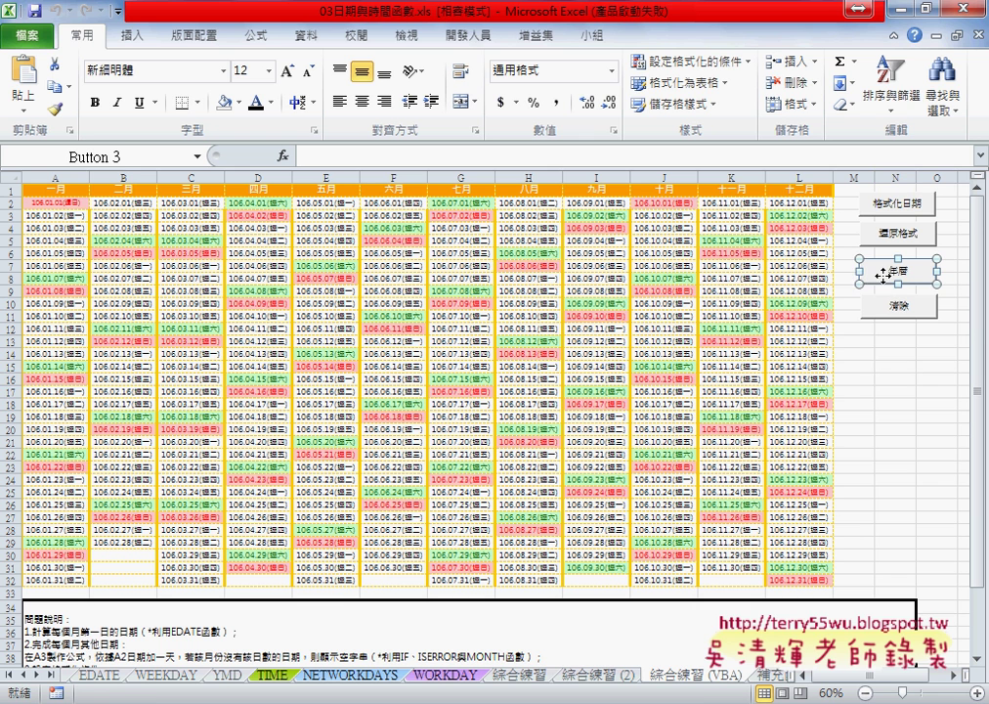
left_click(850, 440)
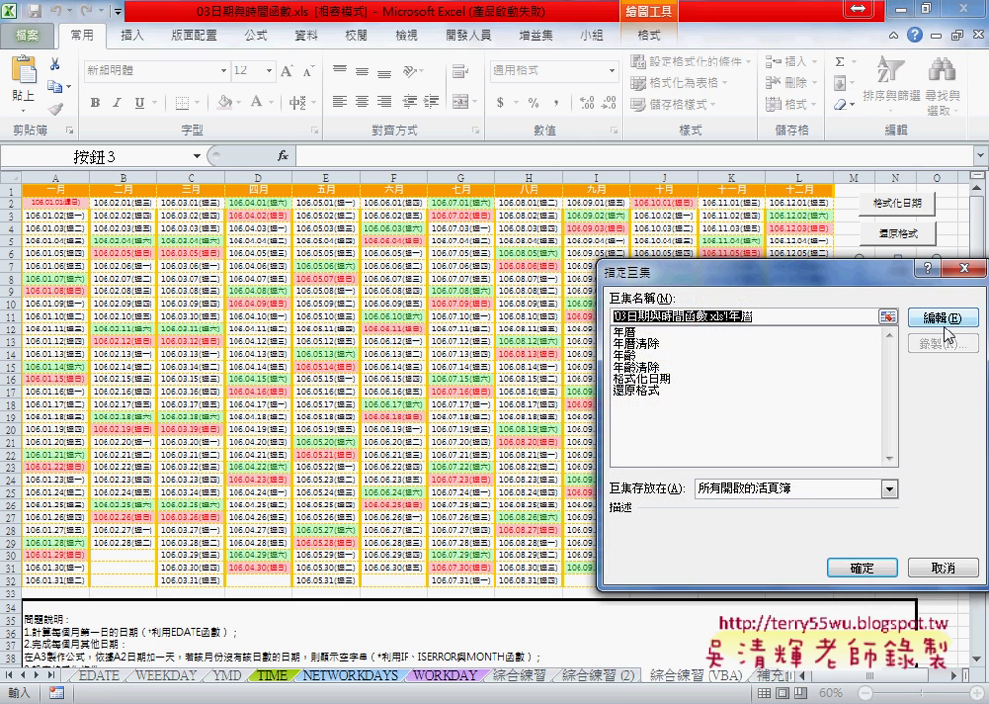
Step: Open the 年曆 macro code and highlight the InputBox year prompt
left_click(936, 319)
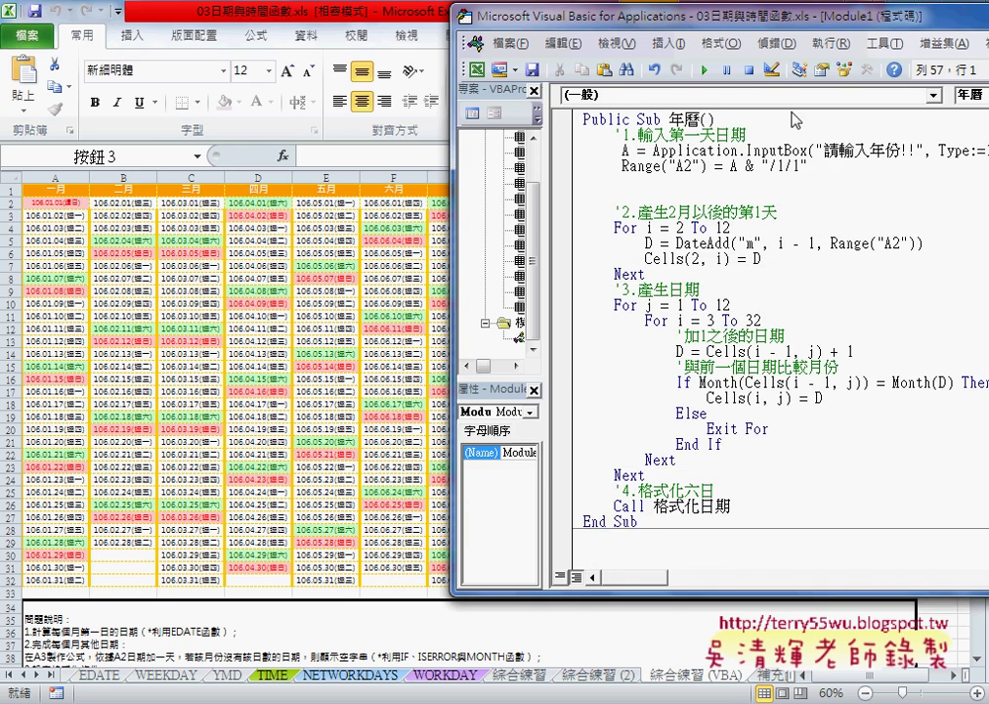
left_click_drag(682, 22, 264, 27)
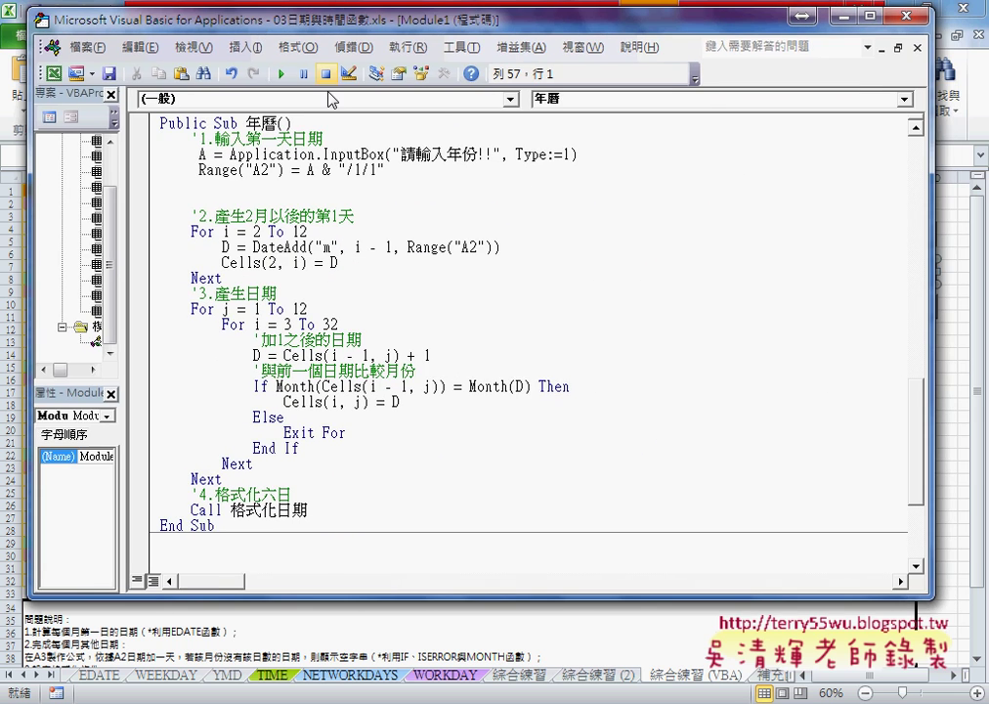
left_click_drag(323, 154, 386, 155)
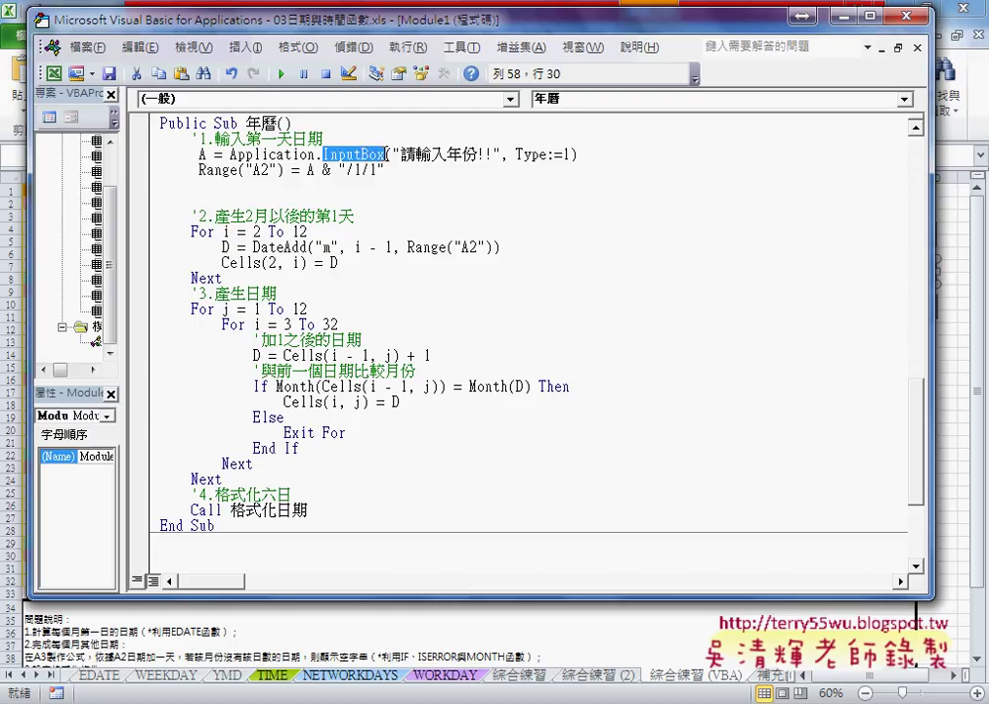
left_click_drag(392, 155, 501, 155)
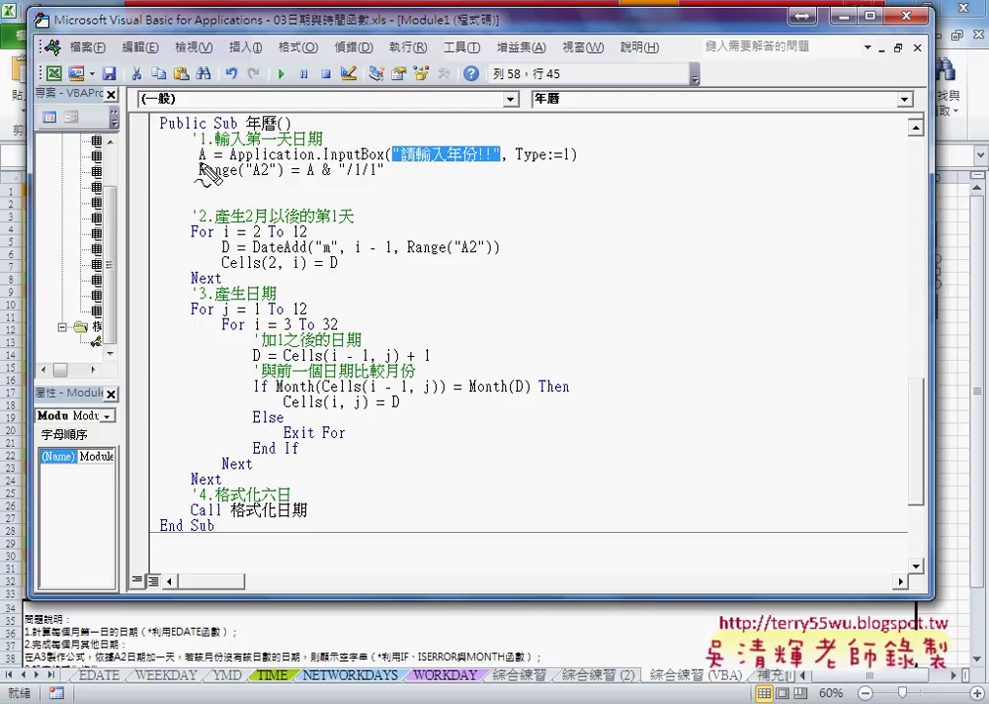
Step: Annotate how the year in A, e.g. 2017, plus /1/1 is written into A2, then clear the marks
left_click_drag(195, 165, 207, 164)
left_click_drag(369, 114, 430, 139)
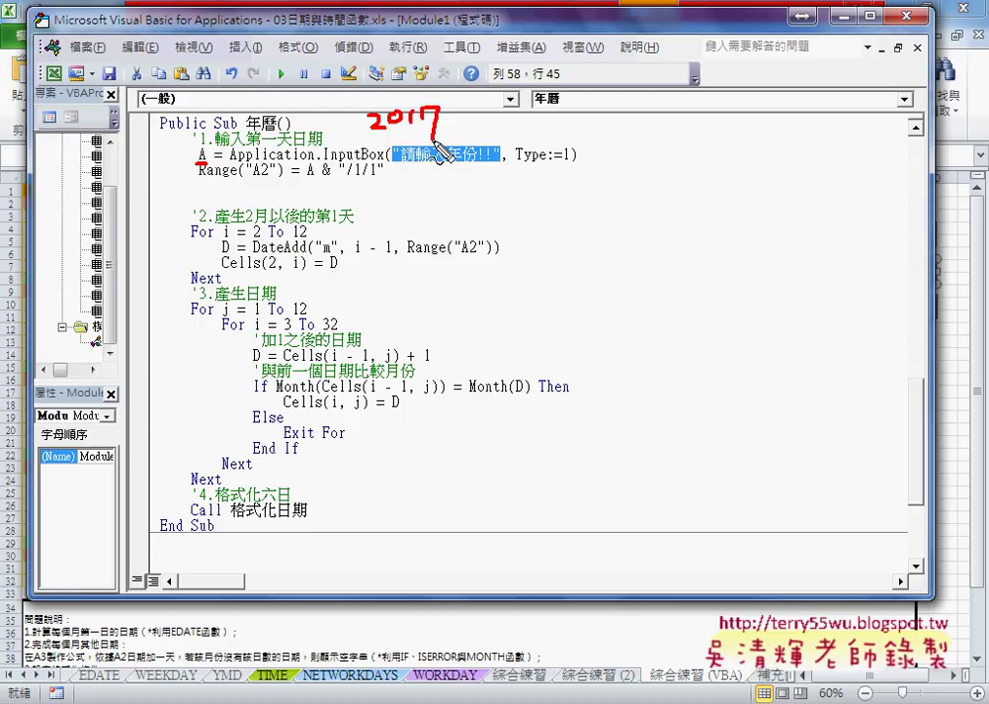
left_click_drag(277, 176, 188, 179)
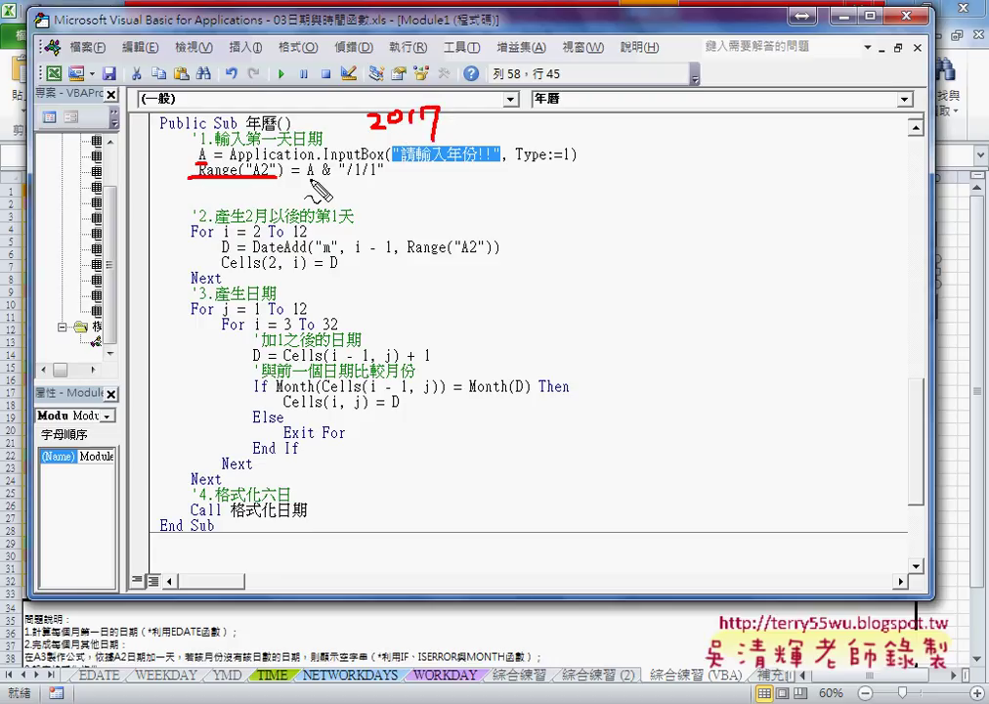
left_click_drag(302, 179, 383, 179)
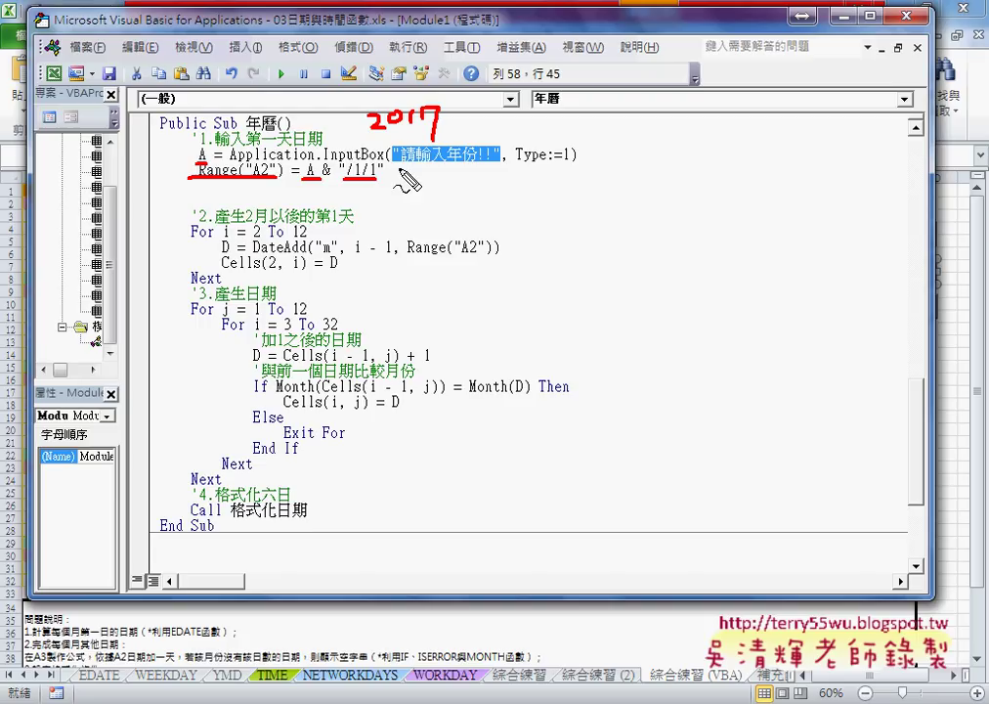
left_click_drag(472, 101, 451, 136)
mouse_move(490, 93)
left_mouse_down()
mouse_move(490, 127)
mouse_move(520, 127)
left_mouse_up()
mouse_move(322, 151)
left_mouse_down()
mouse_move(294, 115)
mouse_move(250, 156)
left_mouse_up()
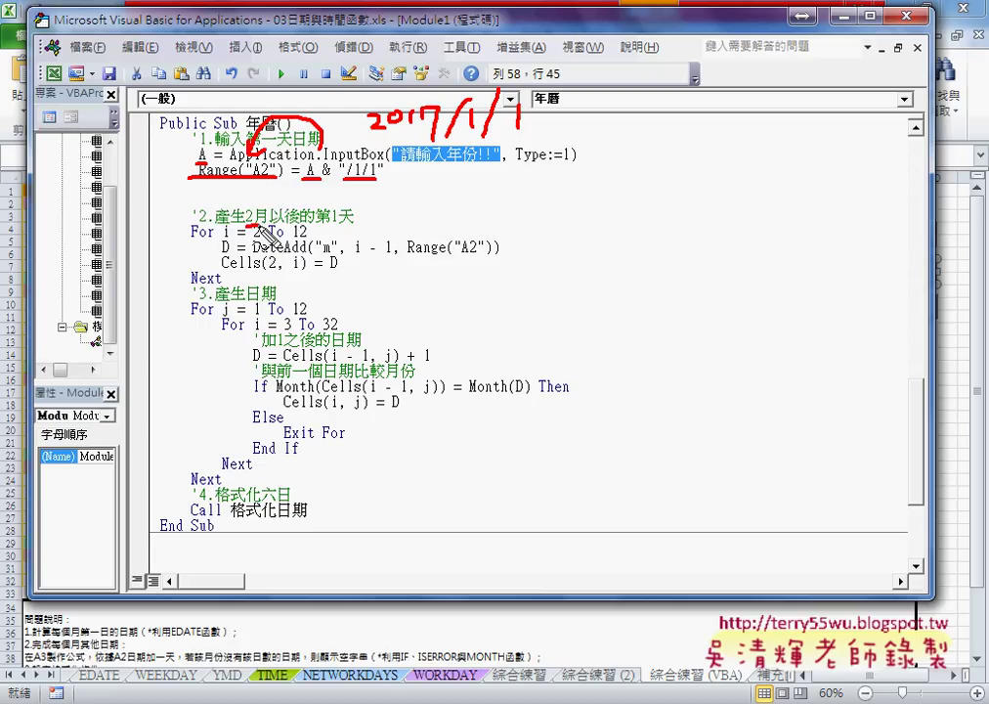
left_click_drag(246, 225, 268, 223)
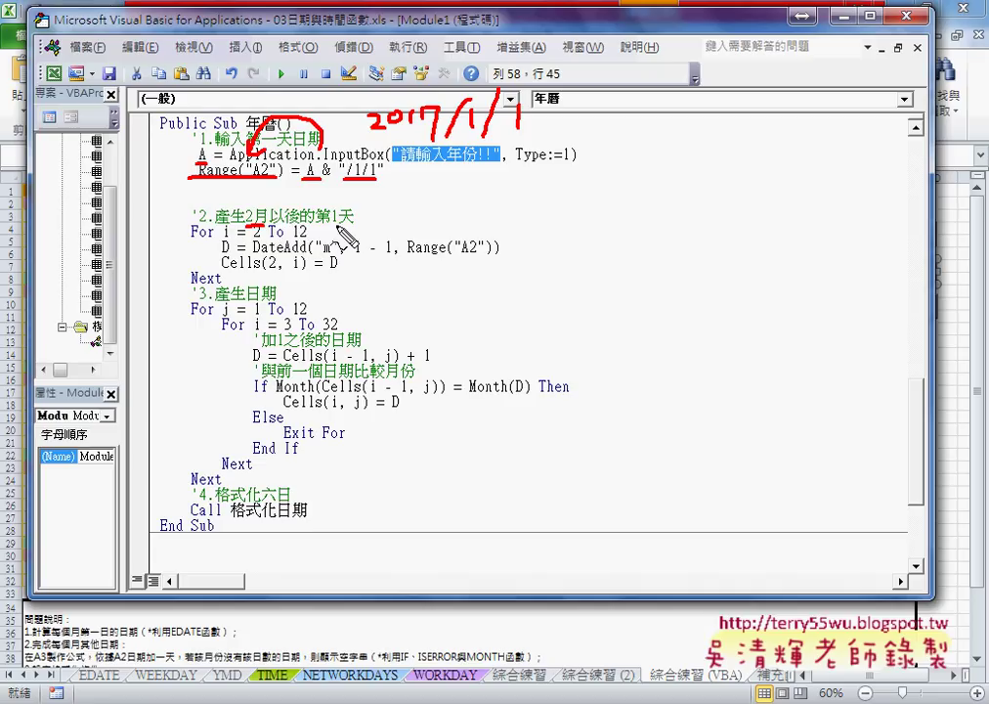
key("Escape")
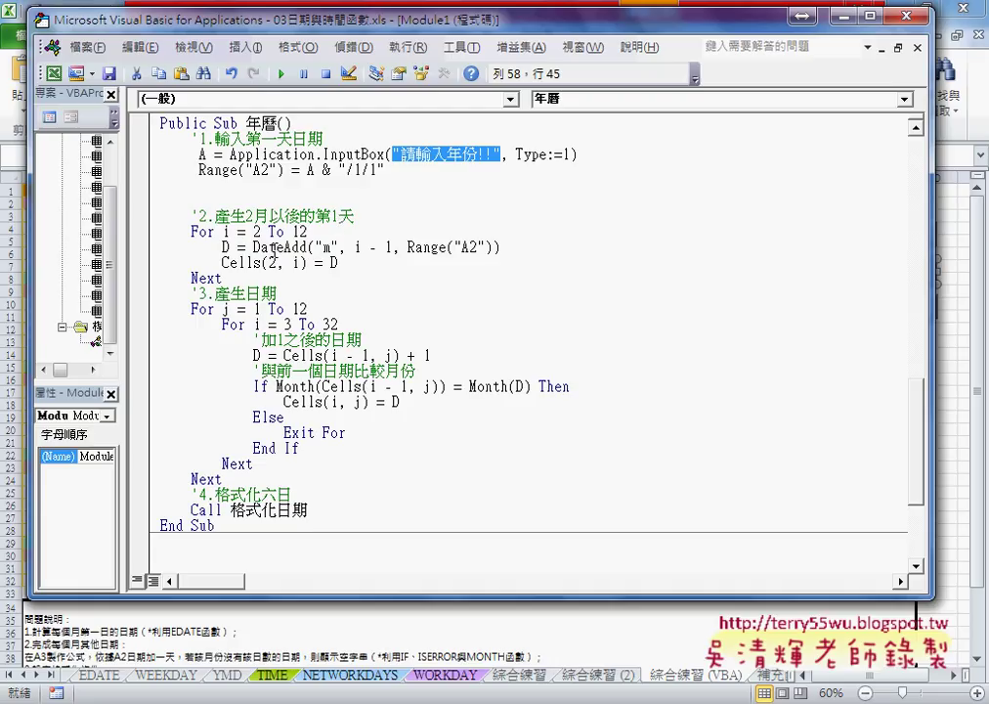
Step: Highlight DateAdd, its "m" and i - 1 arguments and the loop start 2, then lower the editor
left_click_drag(253, 248, 306, 247)
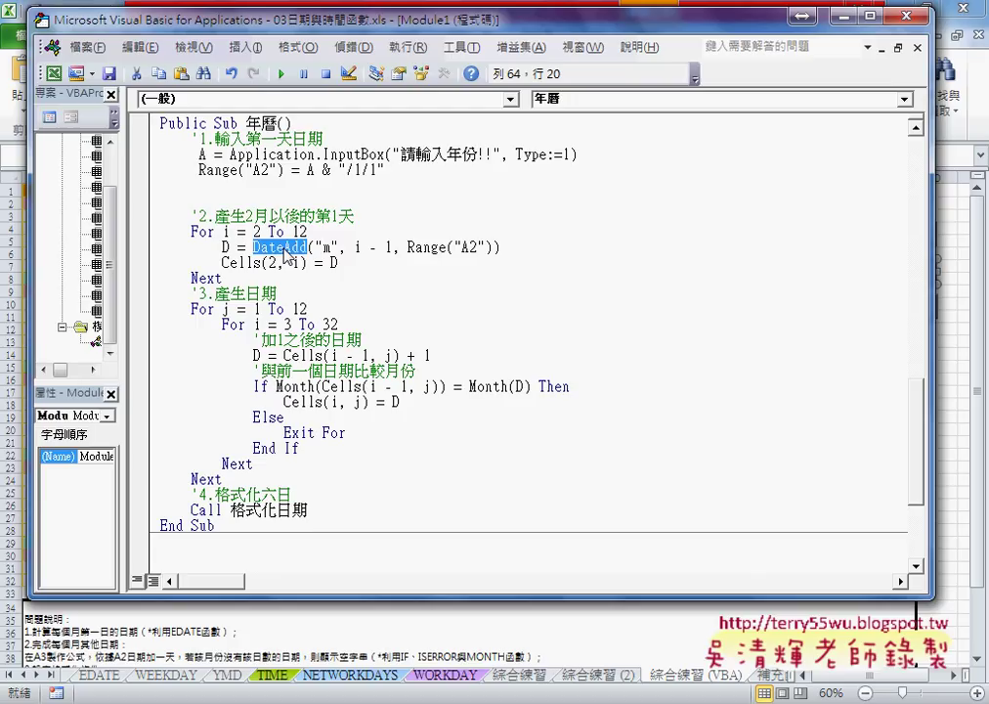
key("Right")
key("Right")
key("shift+Right")
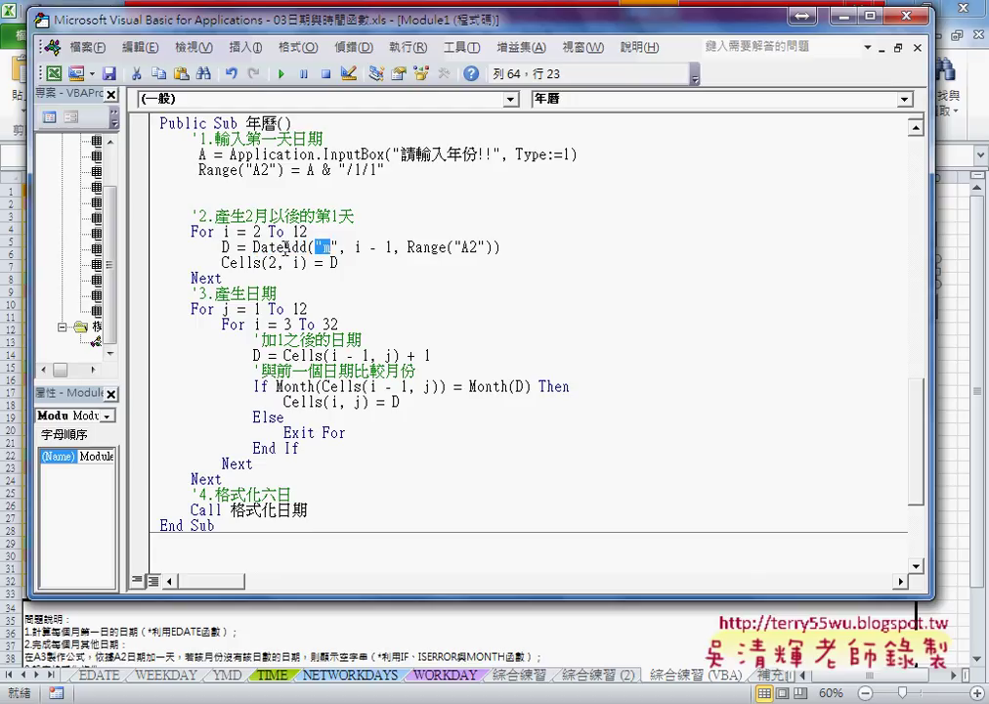
left_click_drag(285, 247, 300, 247)
key("shift+Right")
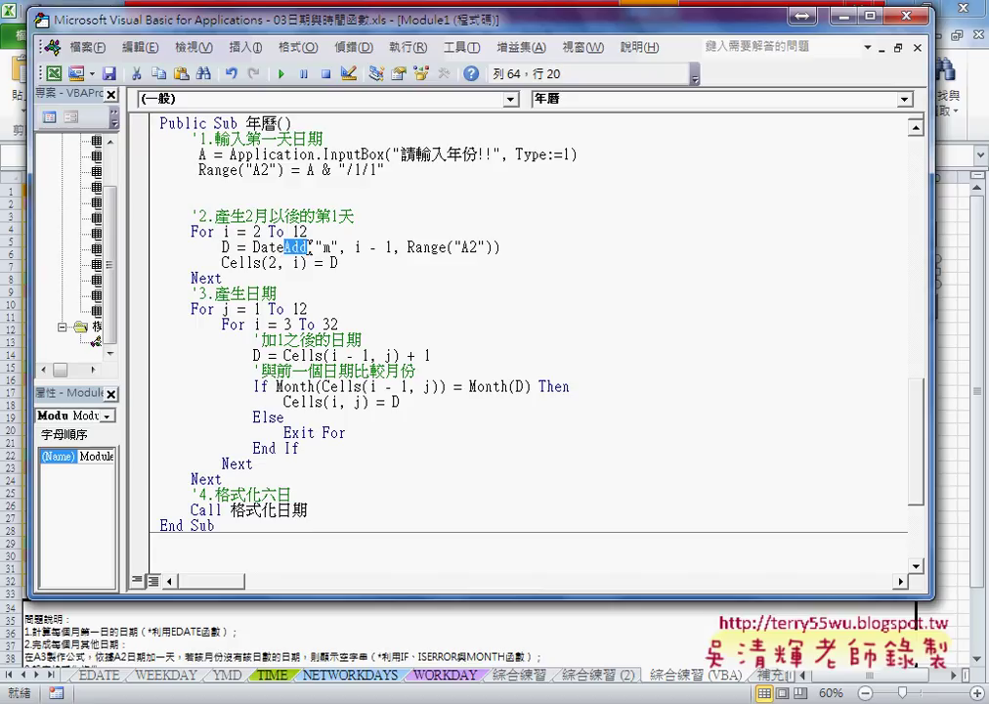
left_click_drag(315, 247, 336, 247)
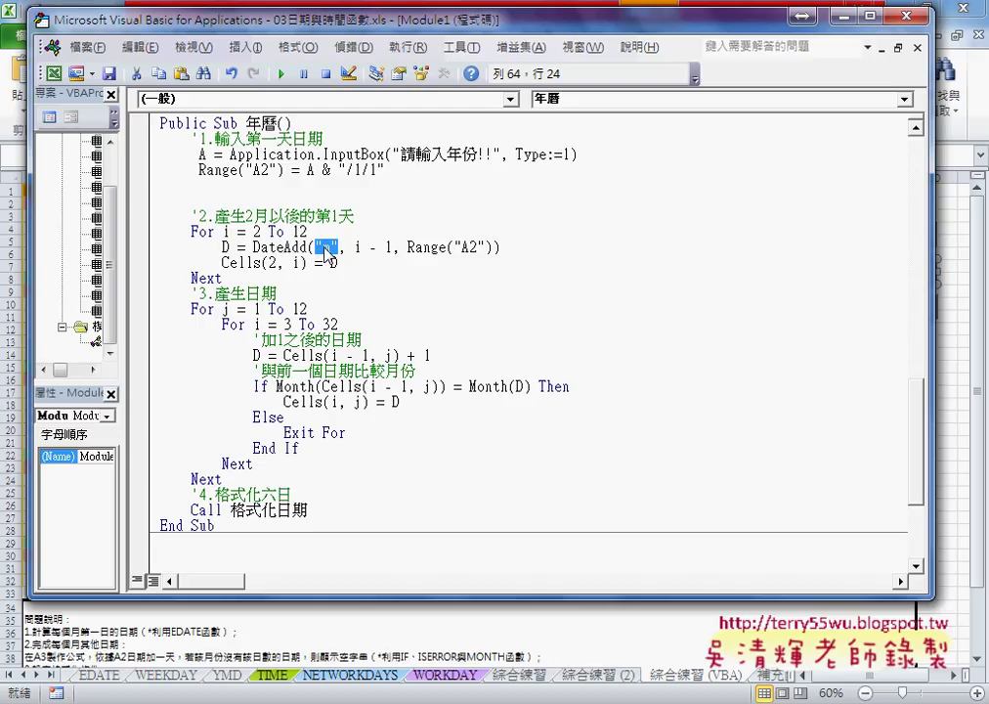
left_click_drag(354, 247, 496, 247)
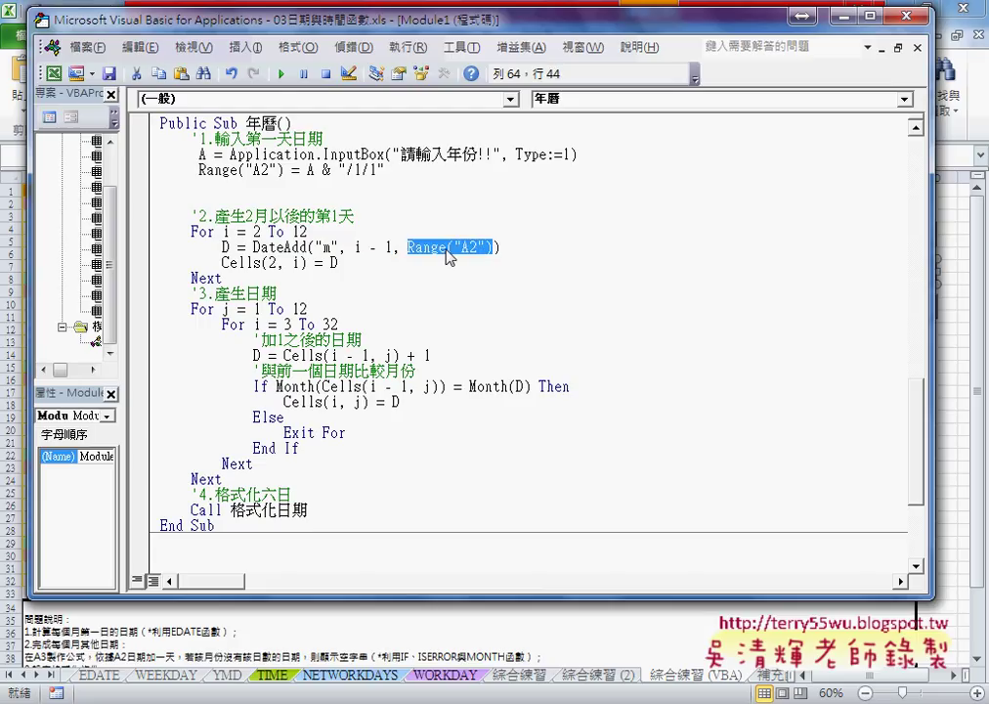
double_click(256, 232)
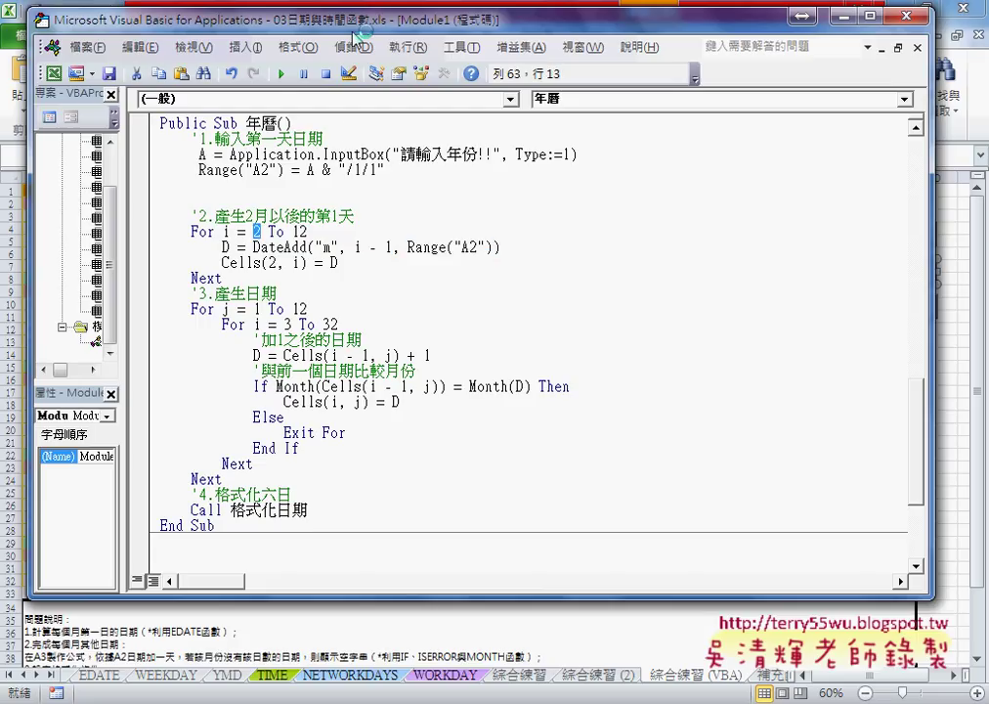
mouse_move(282, 15)
left_mouse_down()
mouse_move(359, 112)
mouse_move(424, 250)
left_mouse_up()
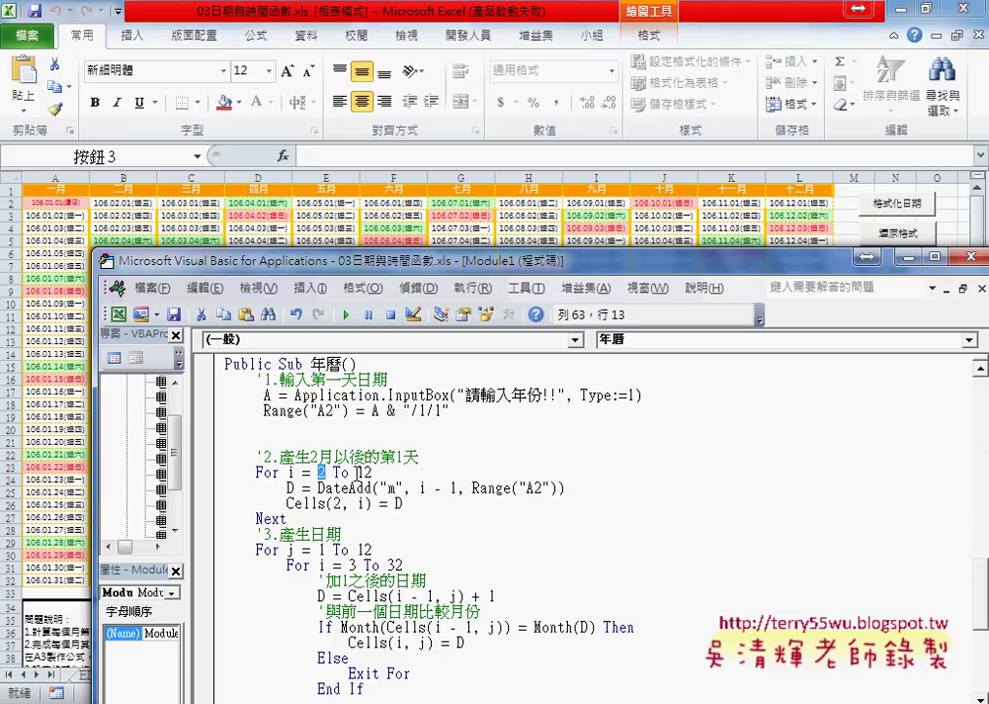
Step: Annotate DateAdd's i - 1 offset, Range("A2") and the month-start dates in B2–D2, then raise the editor
mouse_move(419, 486)
left_mouse_down()
mouse_move(457, 490)
mouse_move(373, 481)
mouse_move(149, 210)
mouse_move(132, 149)
mouse_move(70, 217)
left_mouse_up()
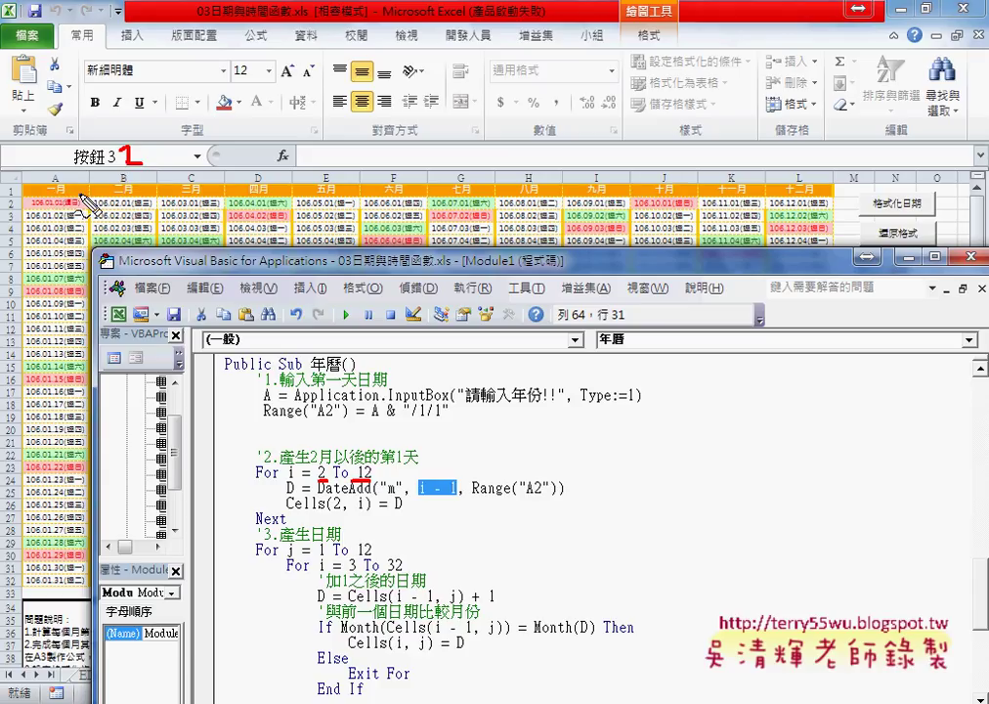
left_click_drag(125, 139, 128, 150)
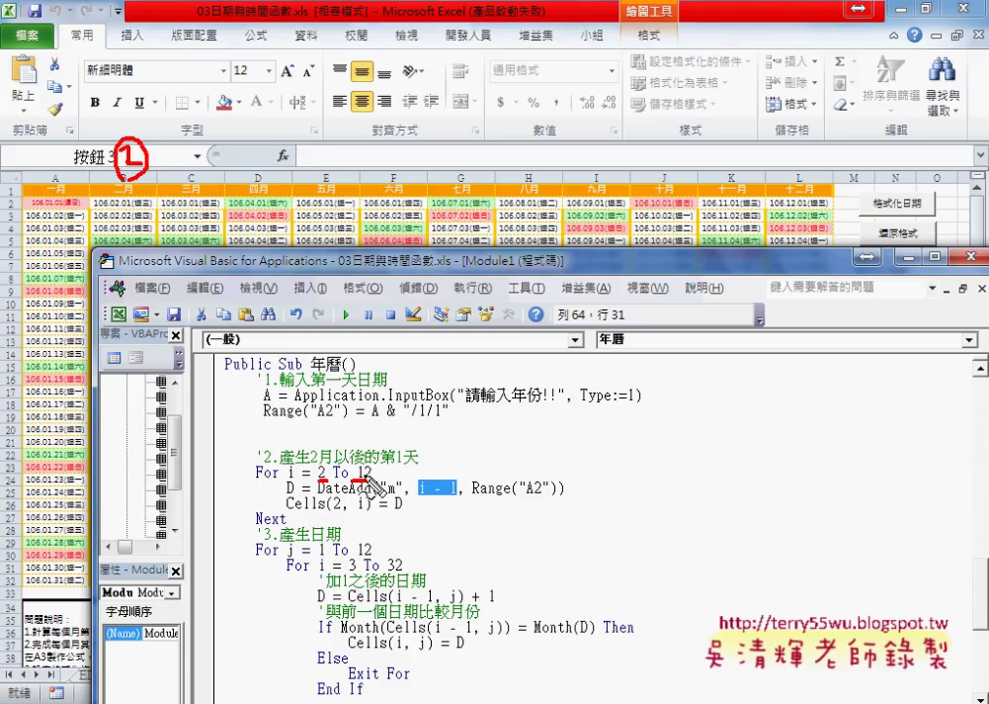
left_click_drag(421, 499, 459, 498)
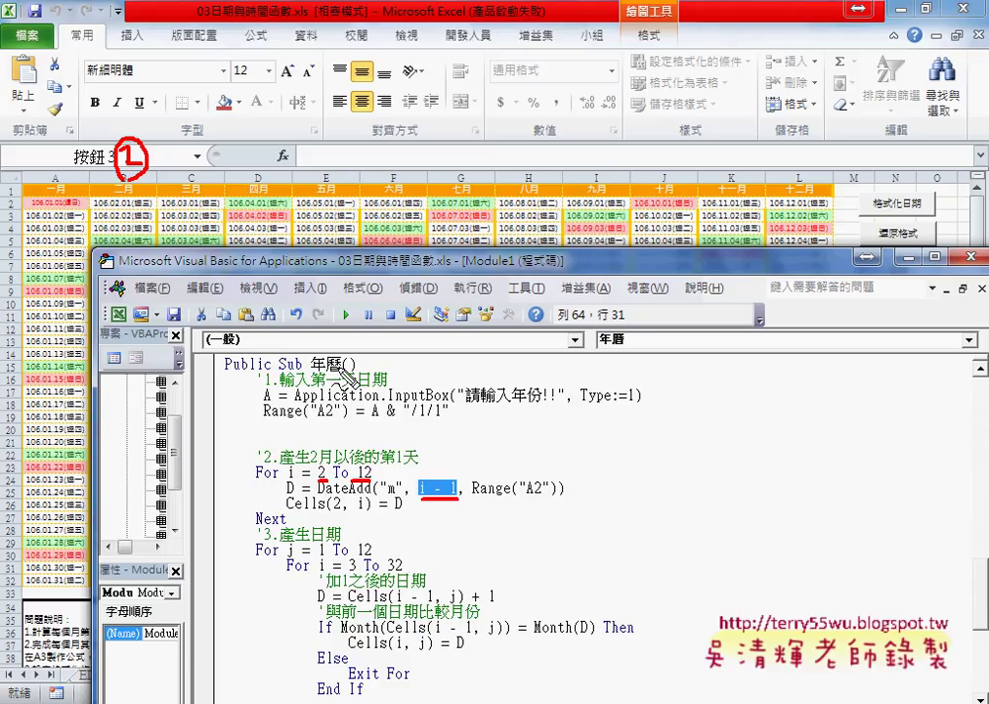
left_click_drag(479, 498, 543, 499)
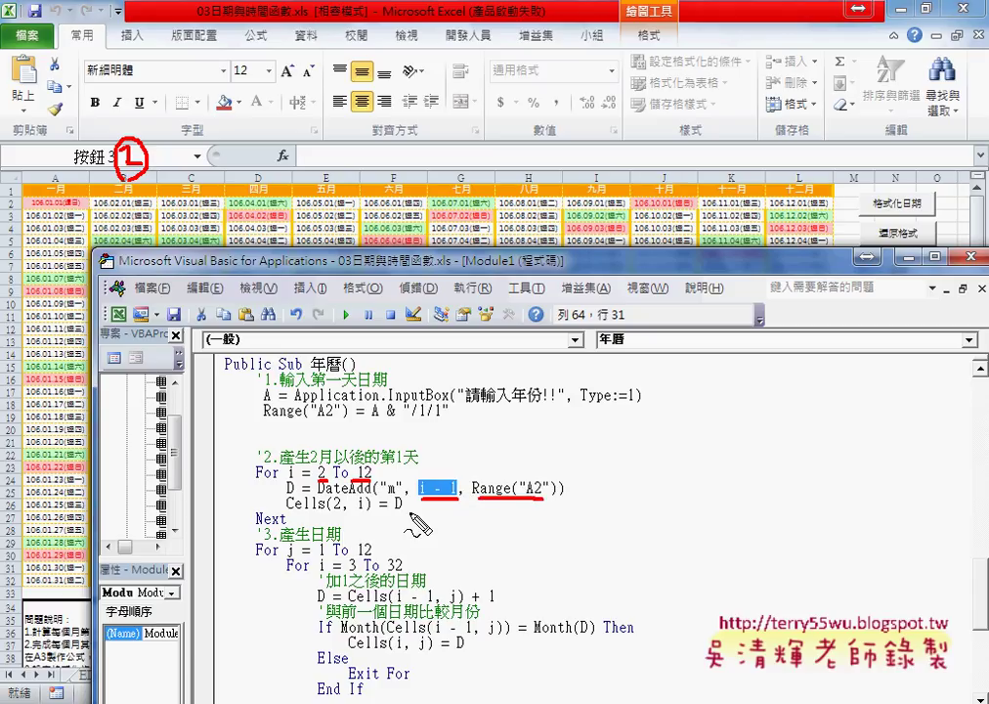
left_click_drag(410, 494, 414, 513)
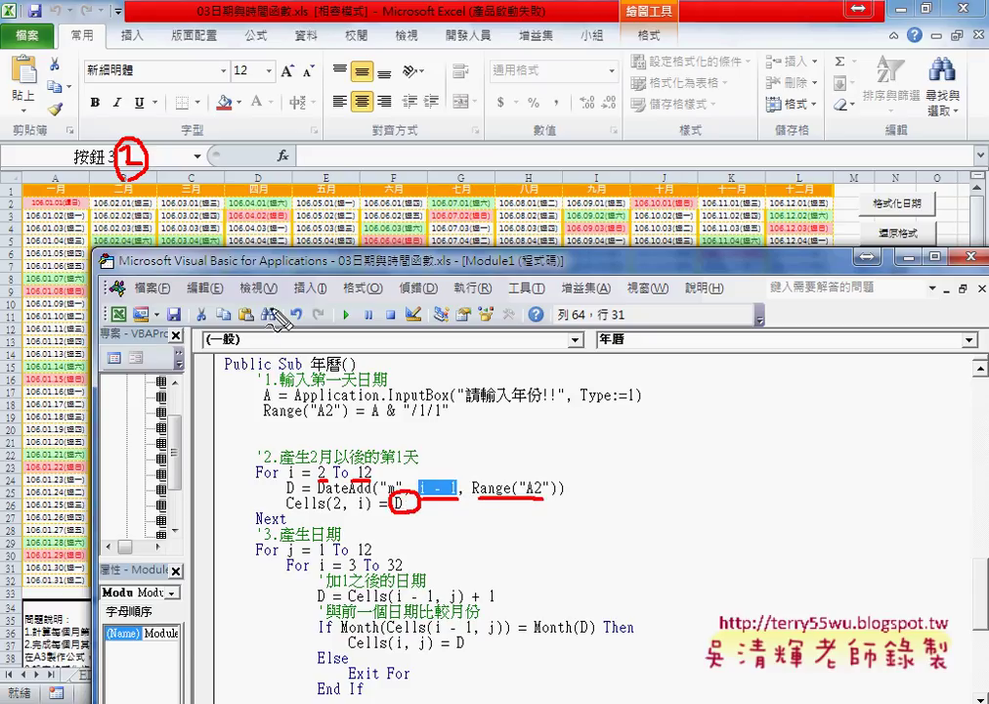
mouse_move(137, 208)
left_mouse_down()
mouse_move(99, 210)
mouse_move(147, 203)
left_mouse_up()
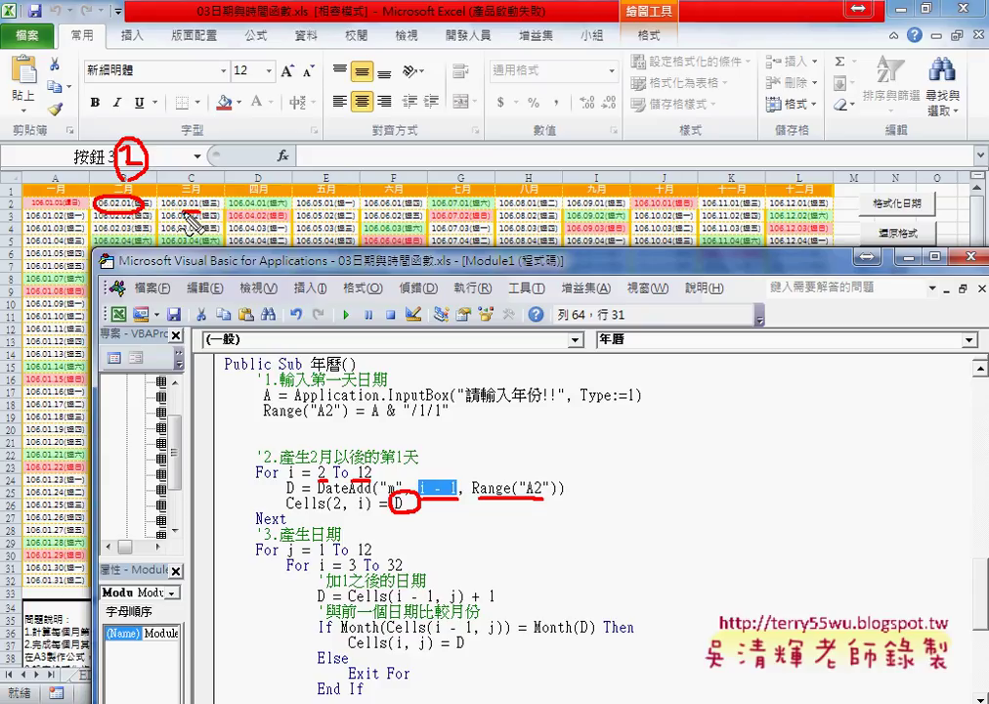
mouse_move(215, 199)
left_mouse_down()
mouse_move(166, 209)
mouse_move(217, 200)
left_mouse_up()
left_click_drag(285, 198, 289, 203)
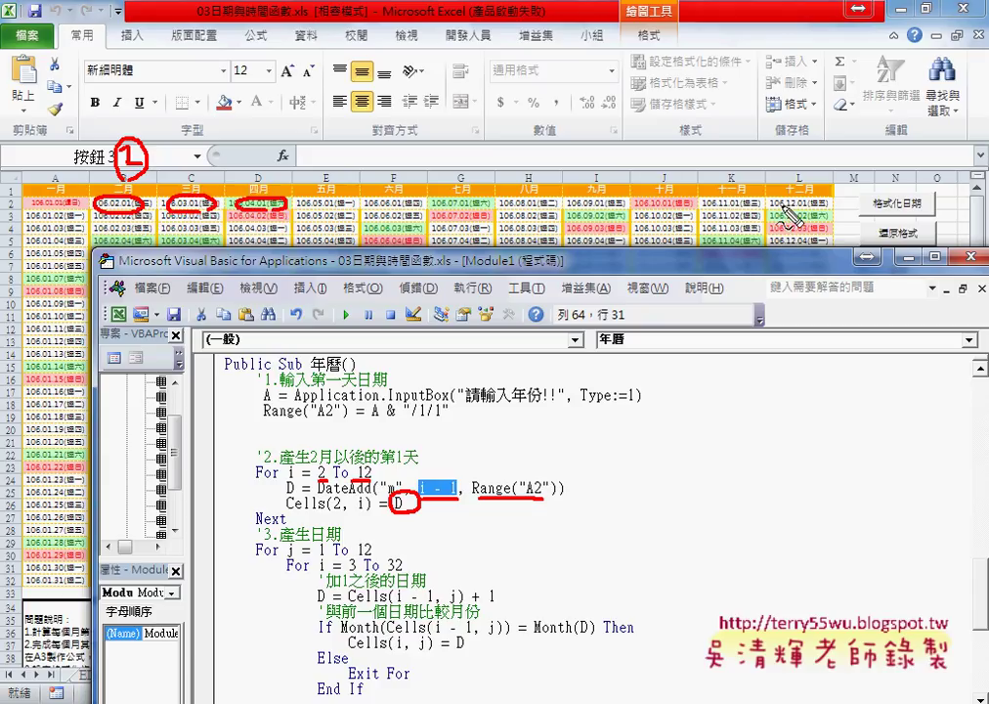
key("Escape")
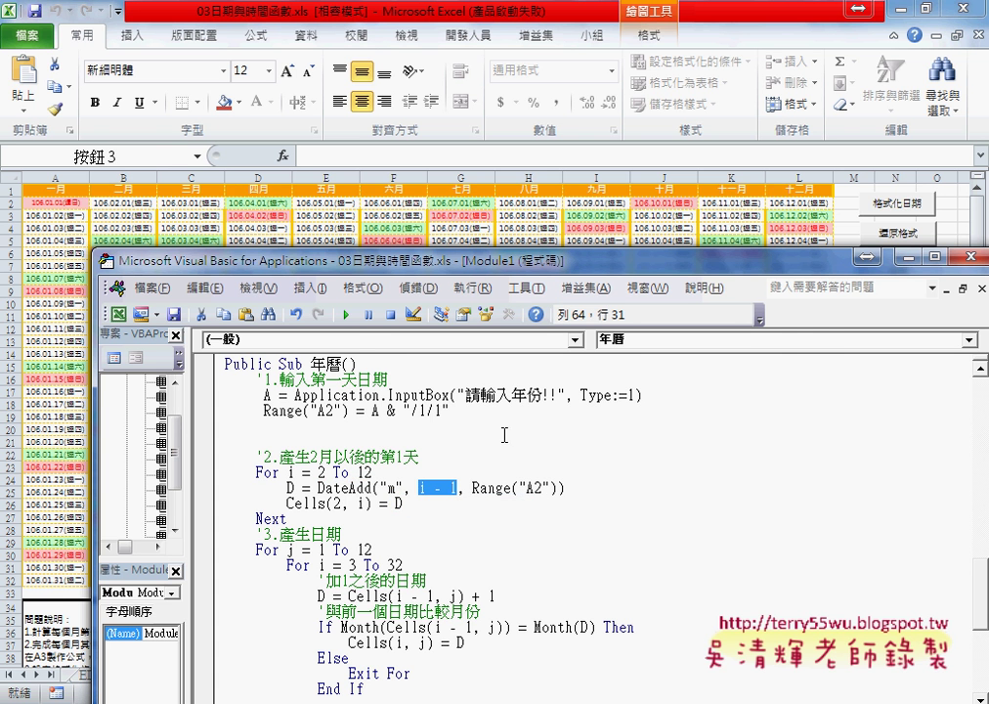
left_click_drag(426, 260, 451, 130)
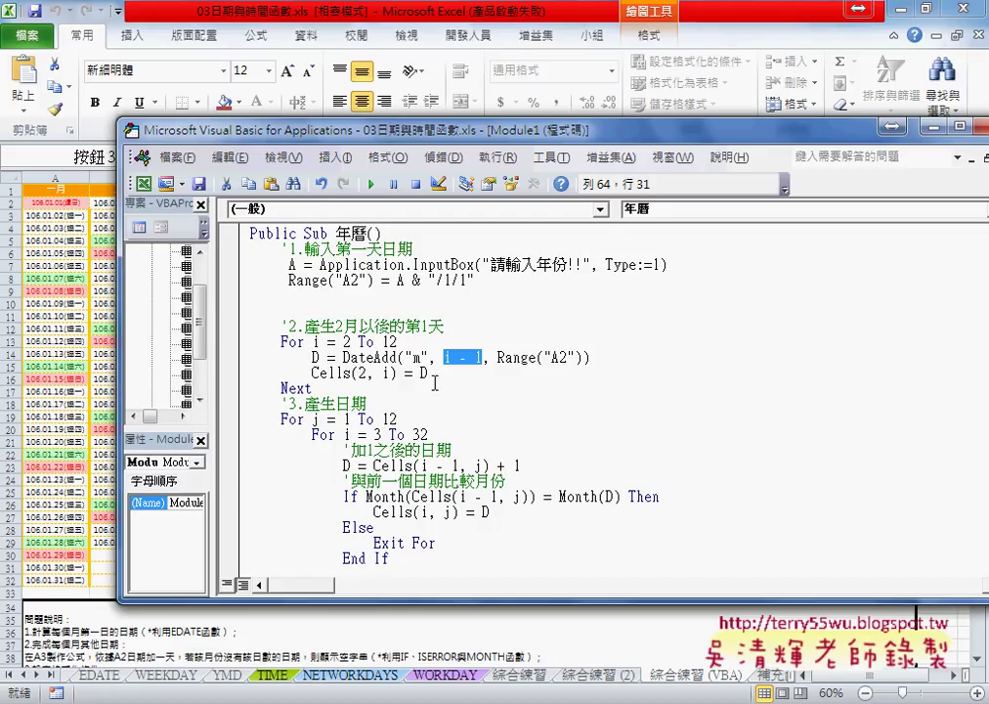
scroll(434, 383, "down", 1)
scroll(411, 387, "down", 2)
left_click(280, 248)
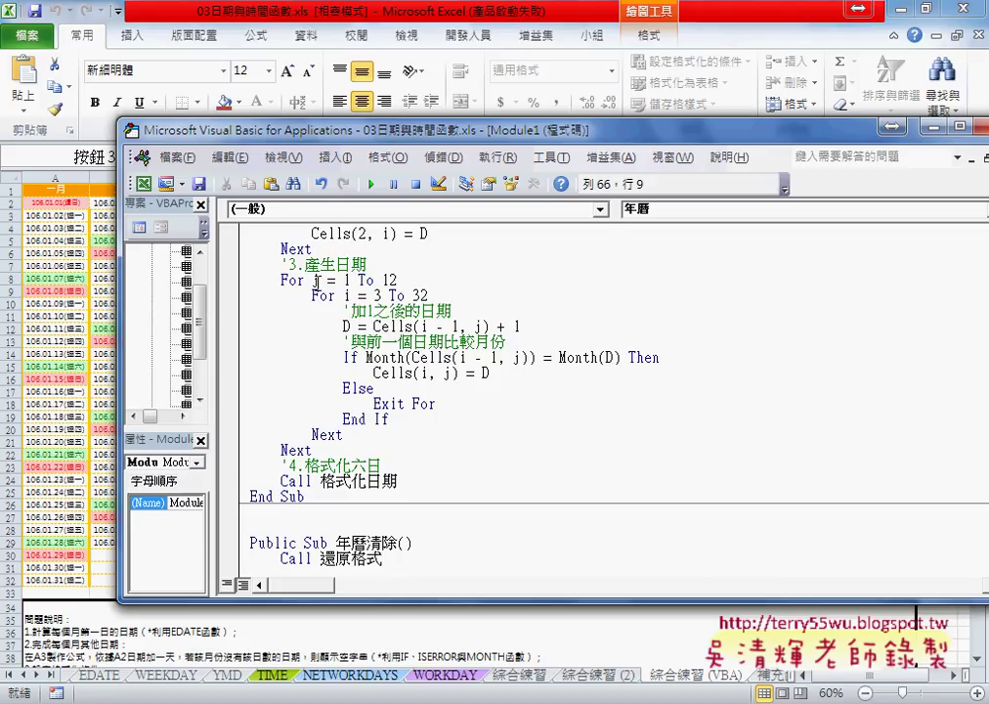
double_click(346, 295)
double_click(314, 280)
type("j")
double_click(346, 295)
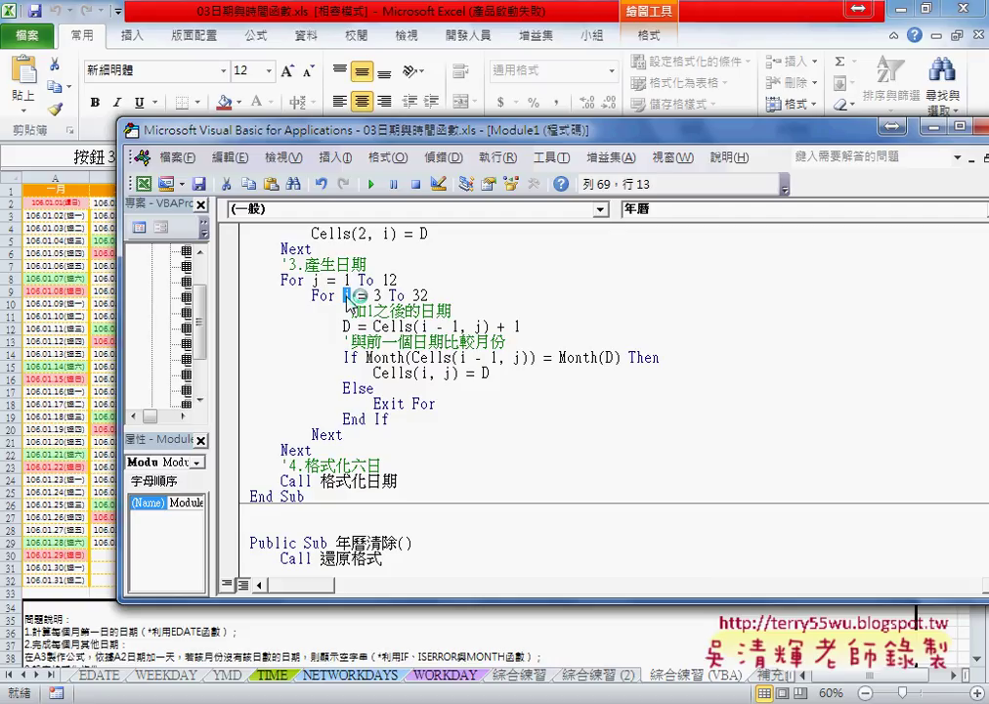
Step: Break on For j = 1 To 12, clear the calendar, and run 年曆 for 2017
left_click(228, 279)
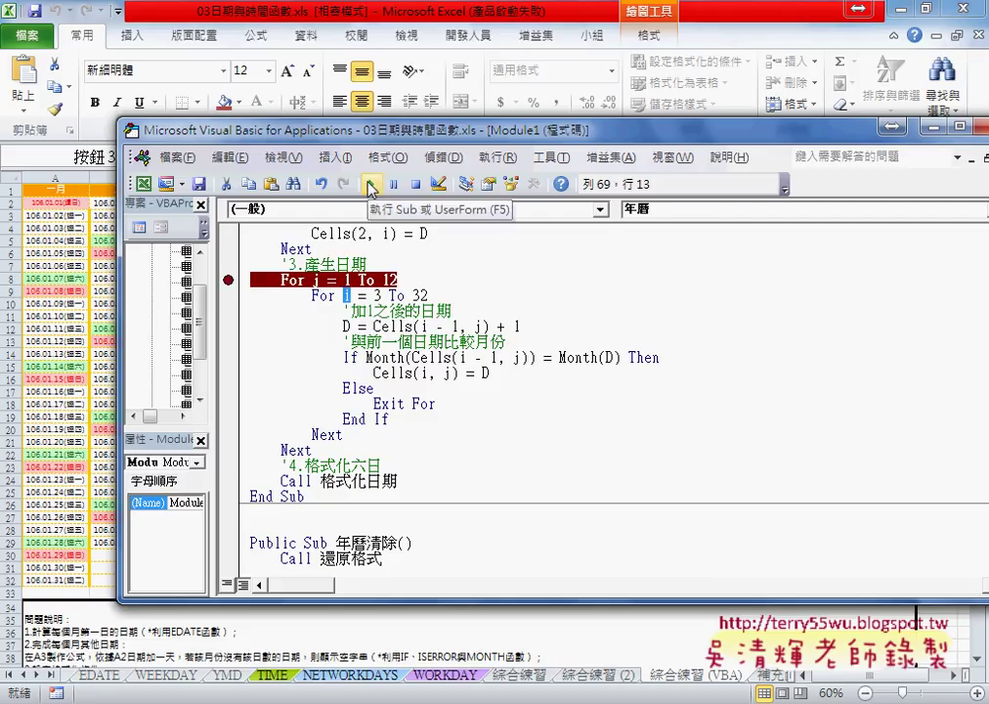
left_click(374, 558)
left_click(371, 184)
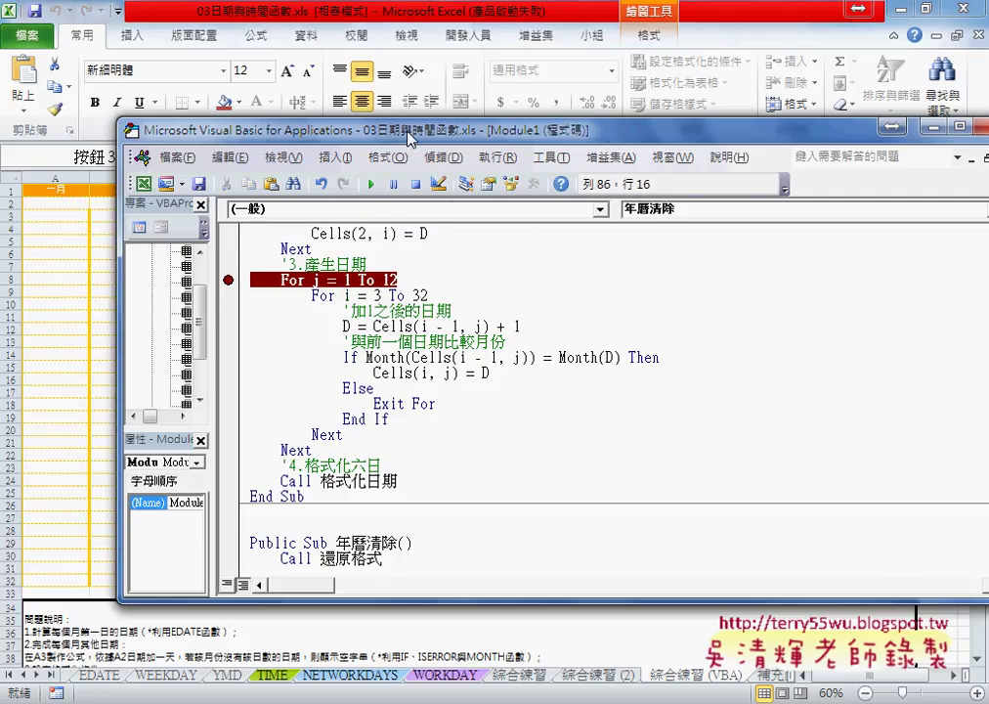
left_click(548, 291)
key("F5")
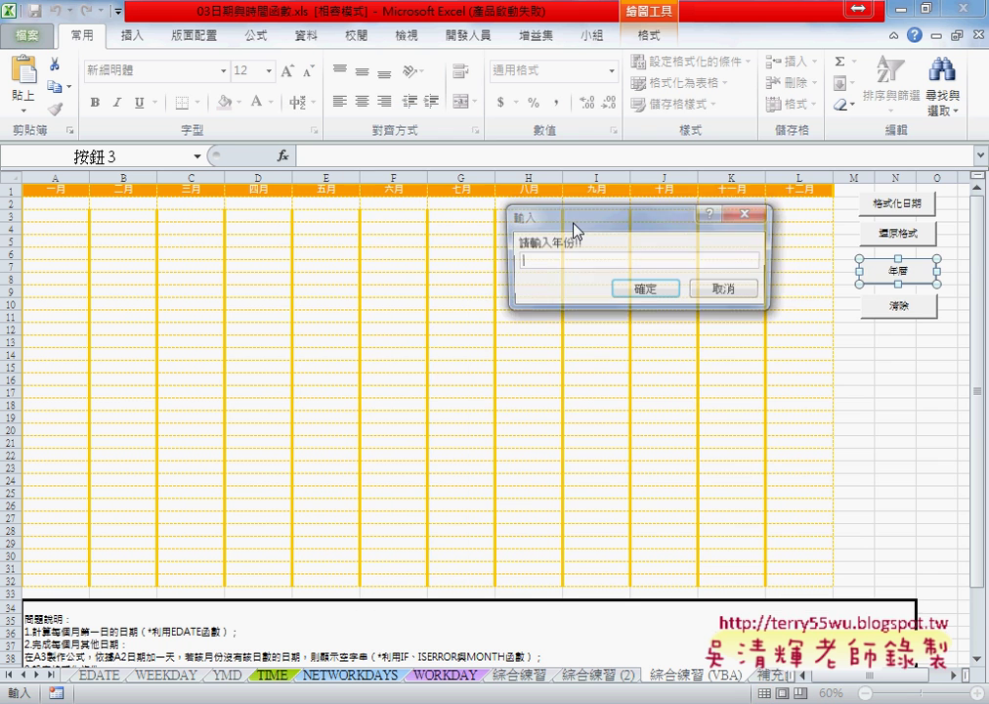
type("2017")
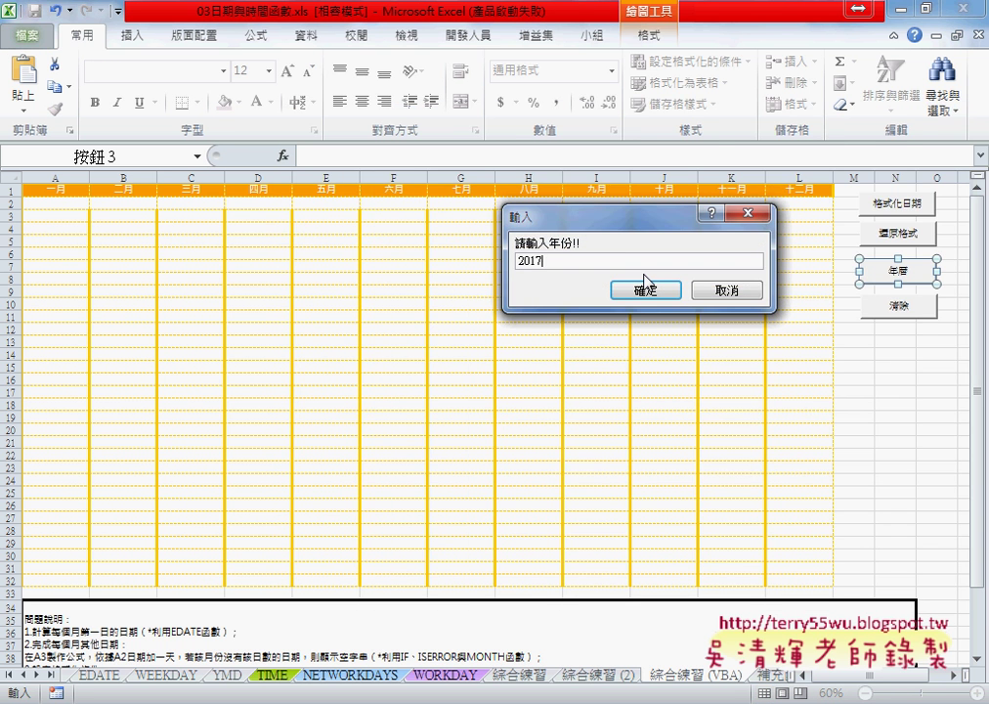
left_click(644, 285)
scroll(645, 276, "up", 2)
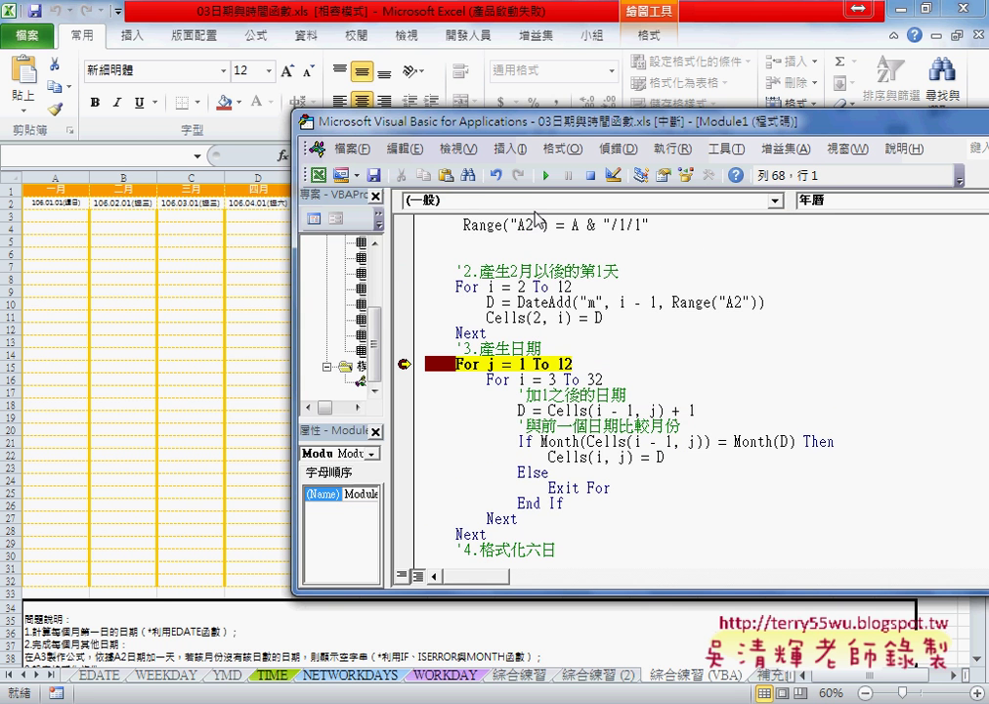
left_click_drag(501, 111, 491, 231)
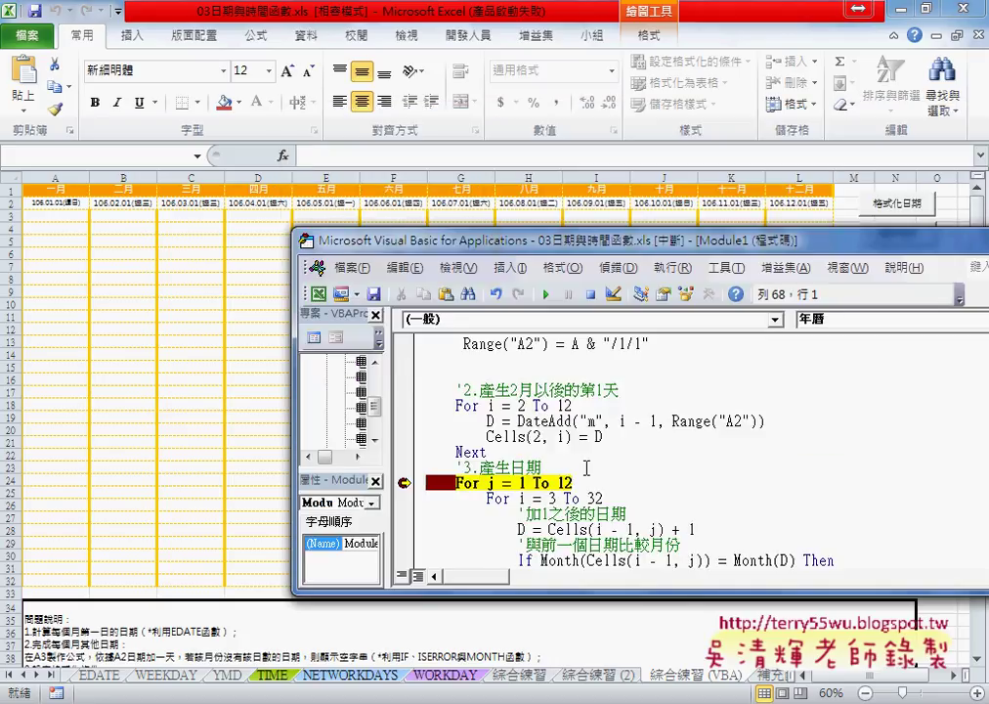
scroll(589, 467, "down", 2)
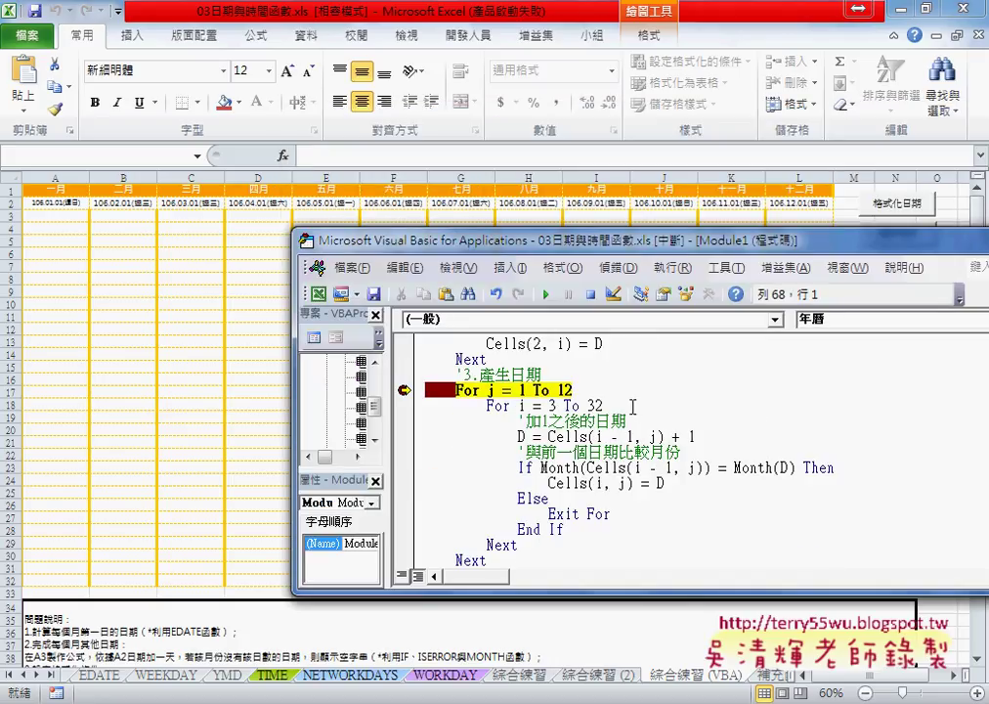
Step: Step to the month check and highlight Cells(i - 1, j) + 1, Else and Exit For
key("F8")
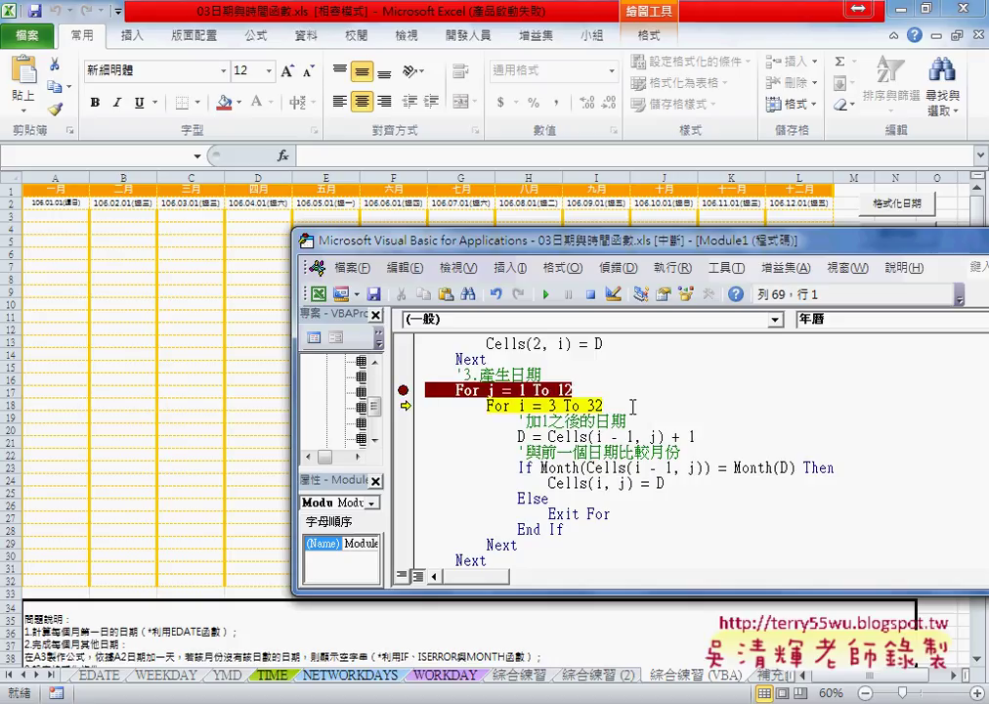
key("F8")
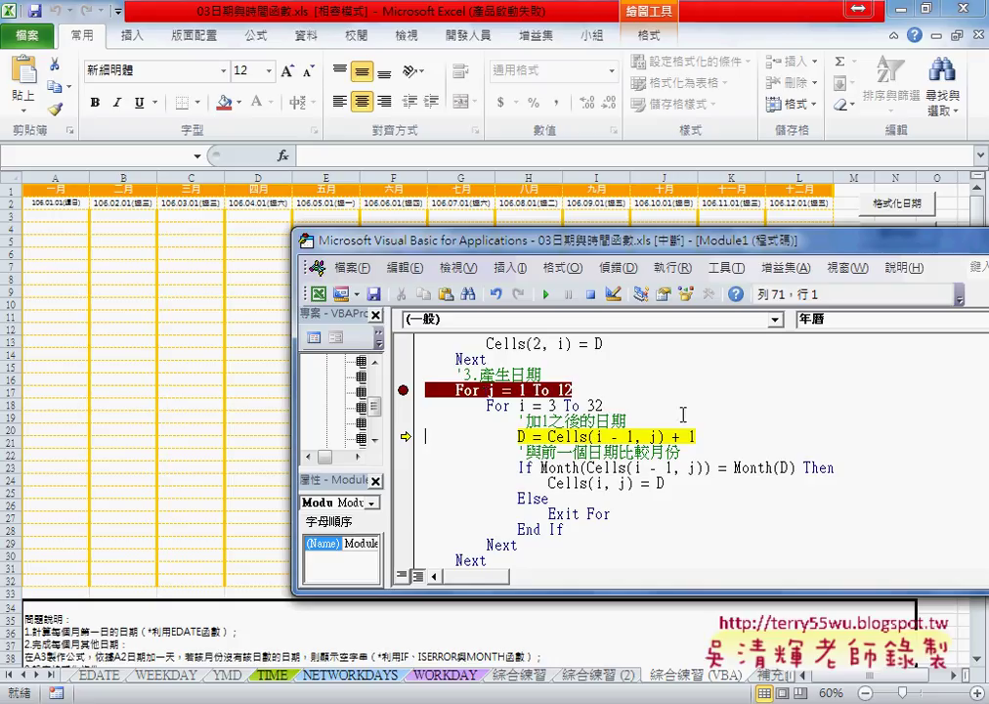
key("F8")
mouse_move(522, 436)
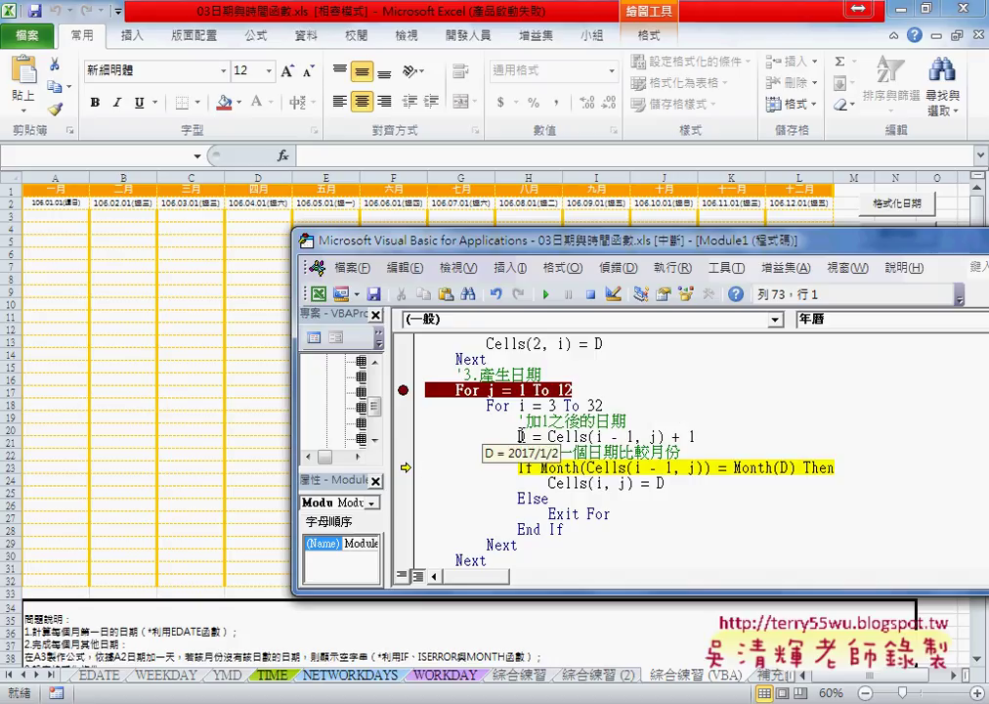
left_click_drag(548, 437, 665, 437)
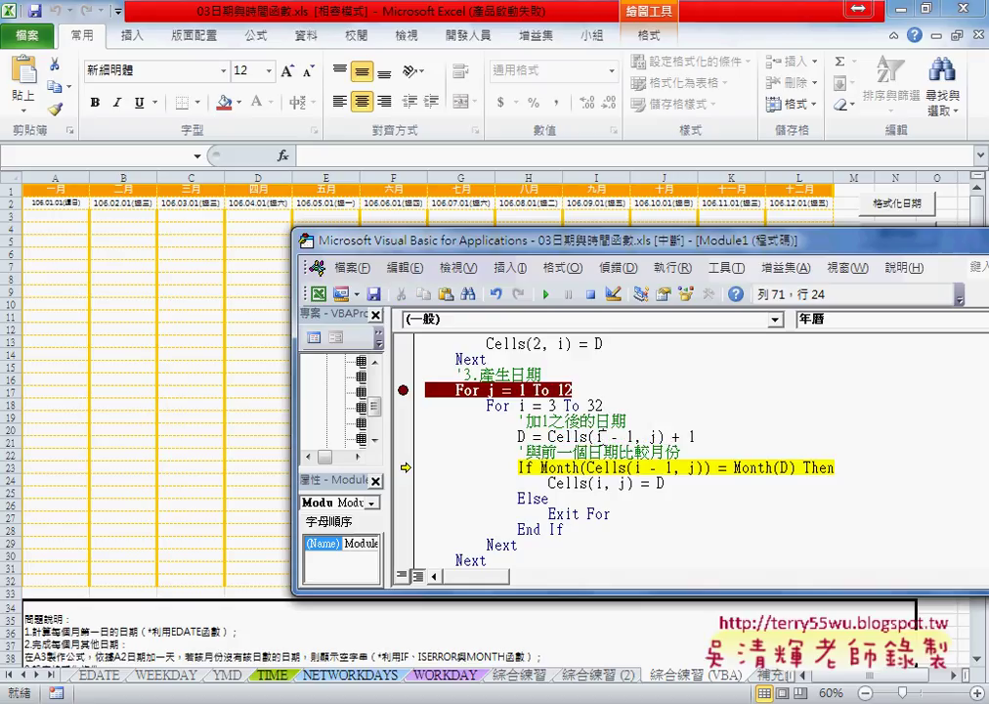
left_click_drag(595, 437, 634, 437)
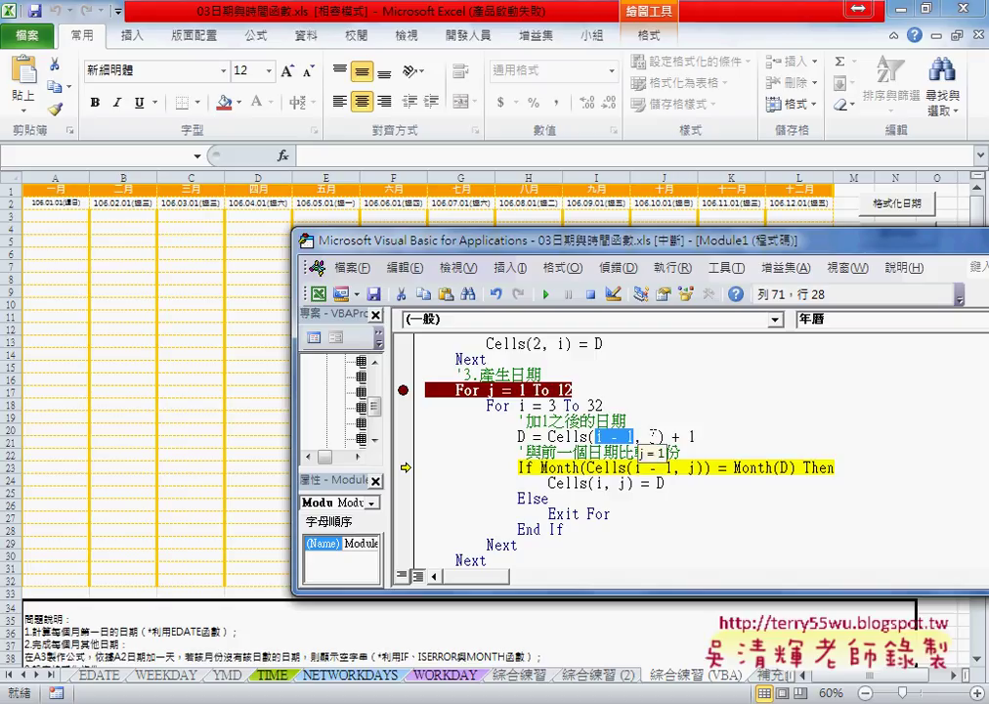
left_click_drag(695, 437, 671, 438)
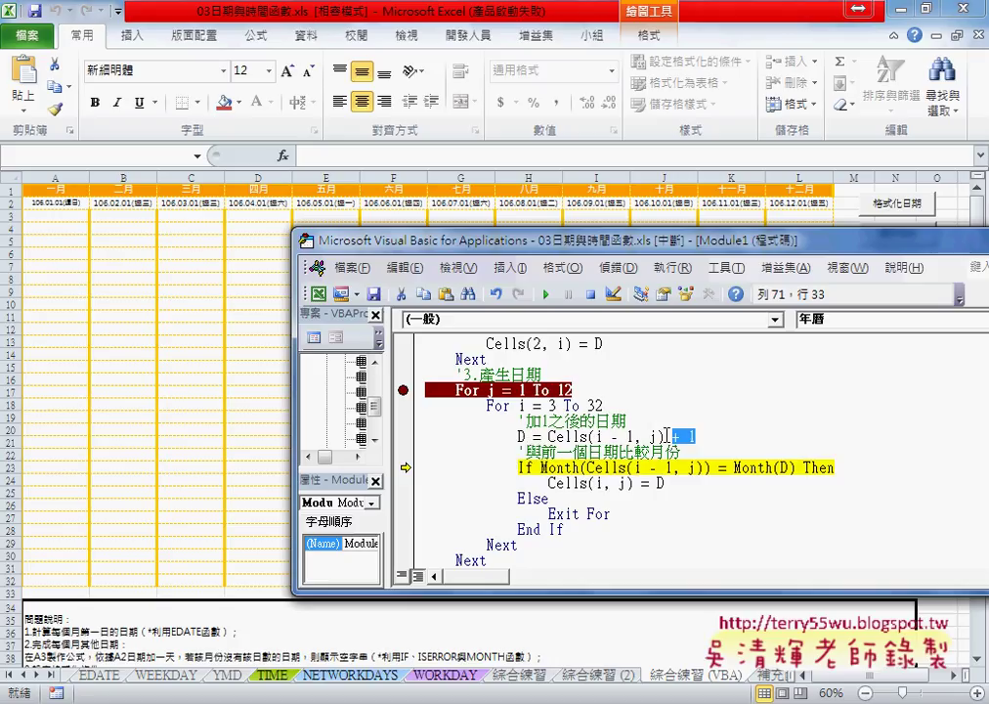
scroll(666, 436, "down", 1)
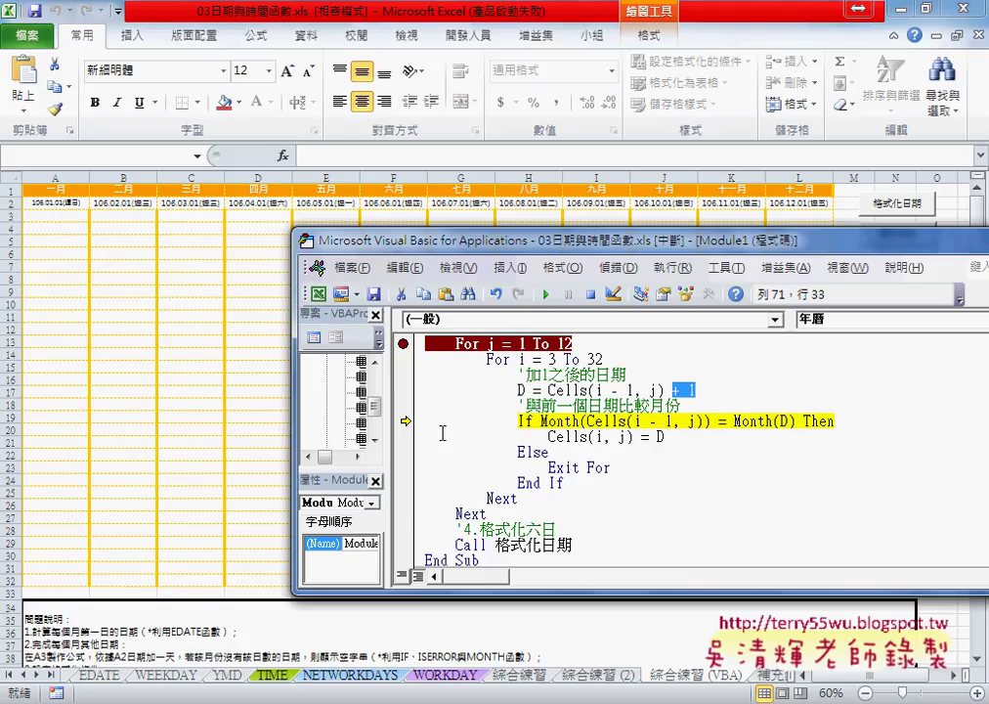
left_click(657, 437)
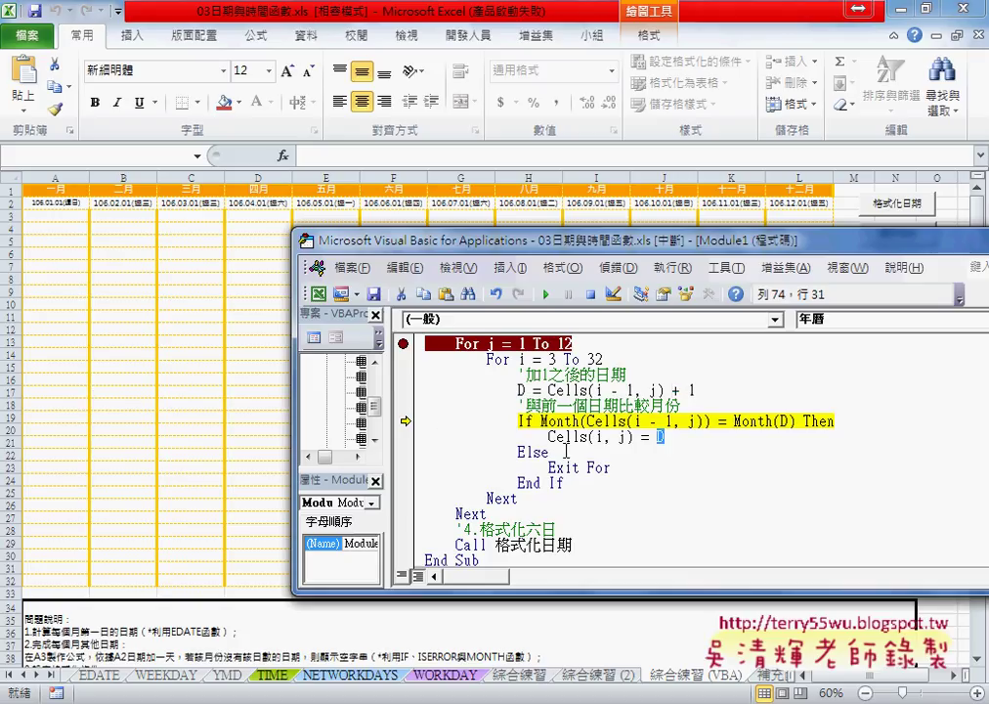
double_click(532, 451)
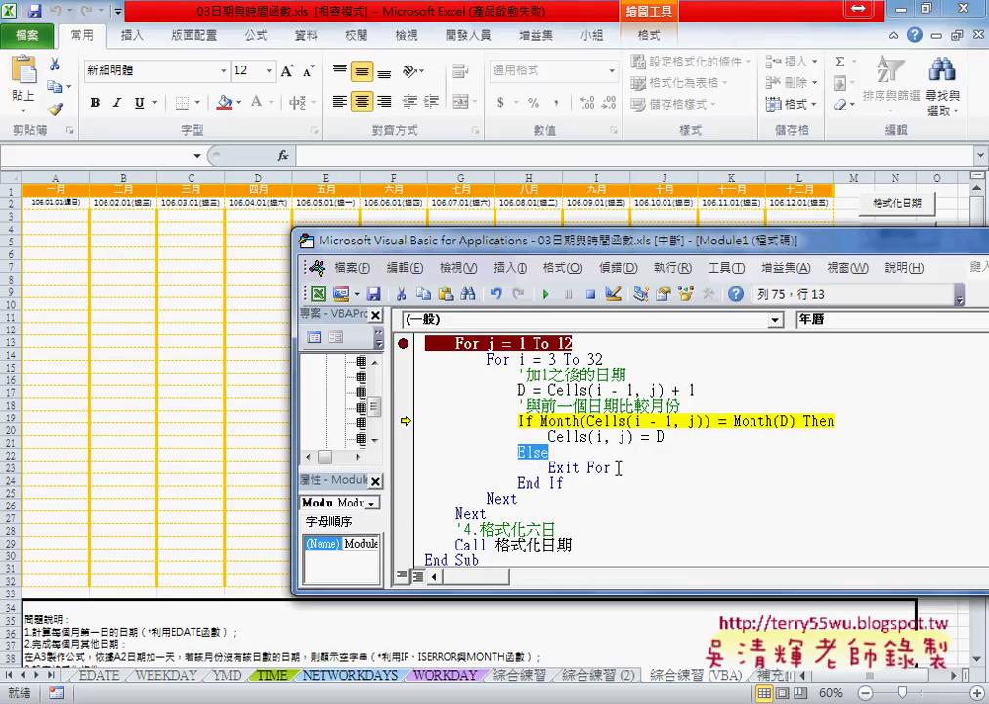
left_click_drag(548, 467, 611, 468)
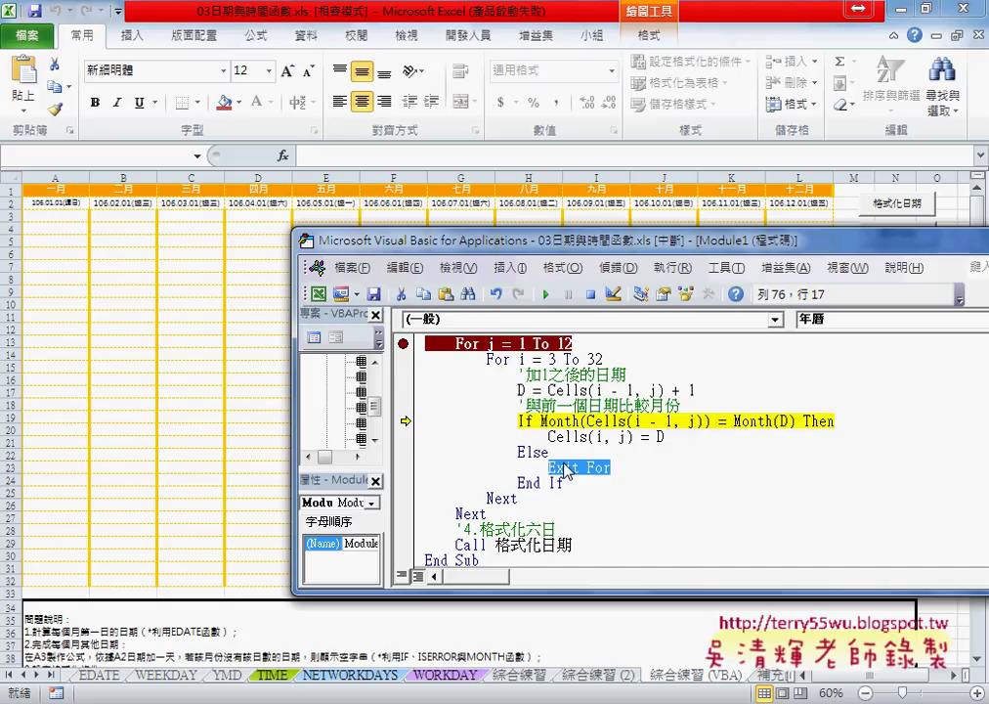
Step: Step through the loop to fill January through 106.01.31 and begin February
key("F8")
key("F8")
key("F8")
key("F8")
key("F8")
key("F8")
key("F8")
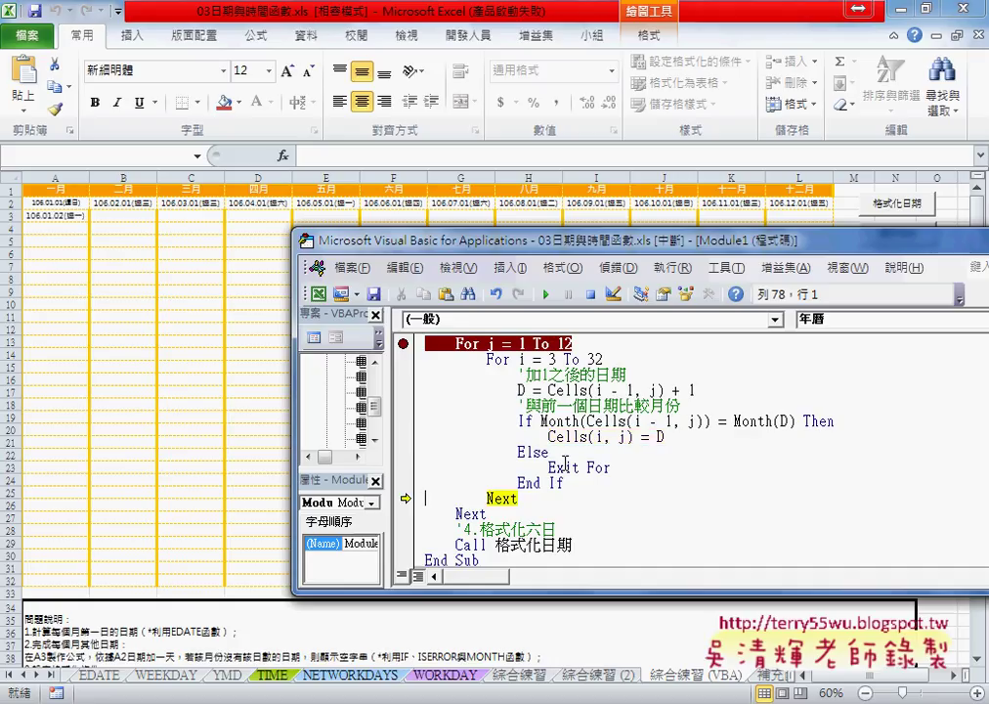
key("F8")
key("F8")
key("F8")
key("F8")
key("F8")
key("F8")
key("F8")
key("F8")
key("F8")
key("F8")
key("F8")
key("F8")
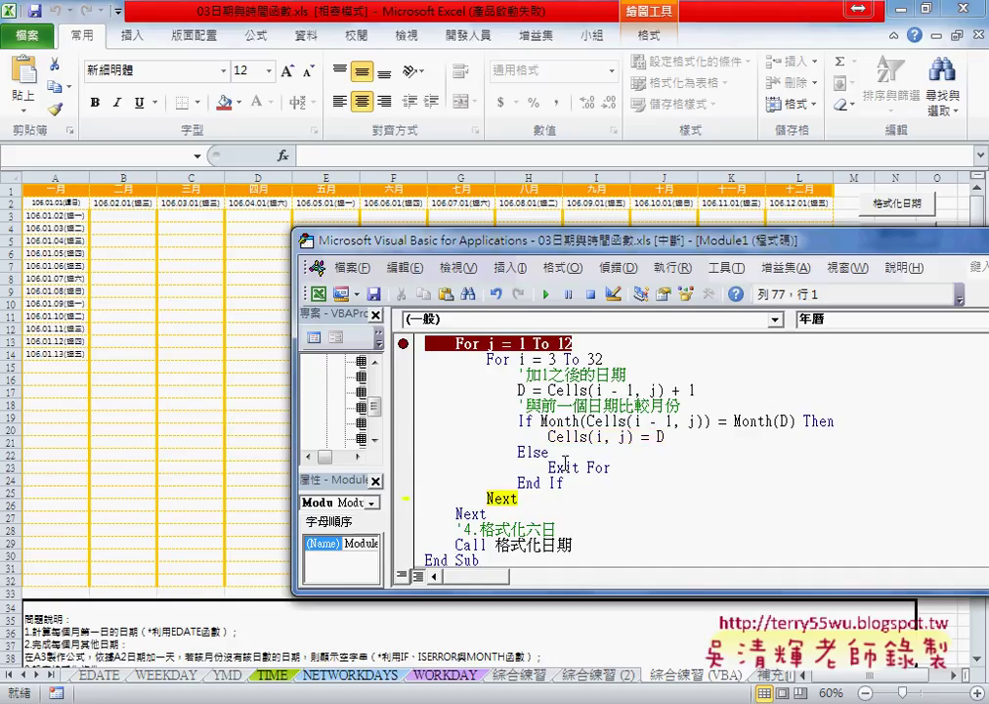
key("F8")
key("F8")
key("F8")
key("F8")
key("F8")
key("F8")
key("F8")
key("F8")
key("F8")
key("F8")
key("F8")
key("F8")
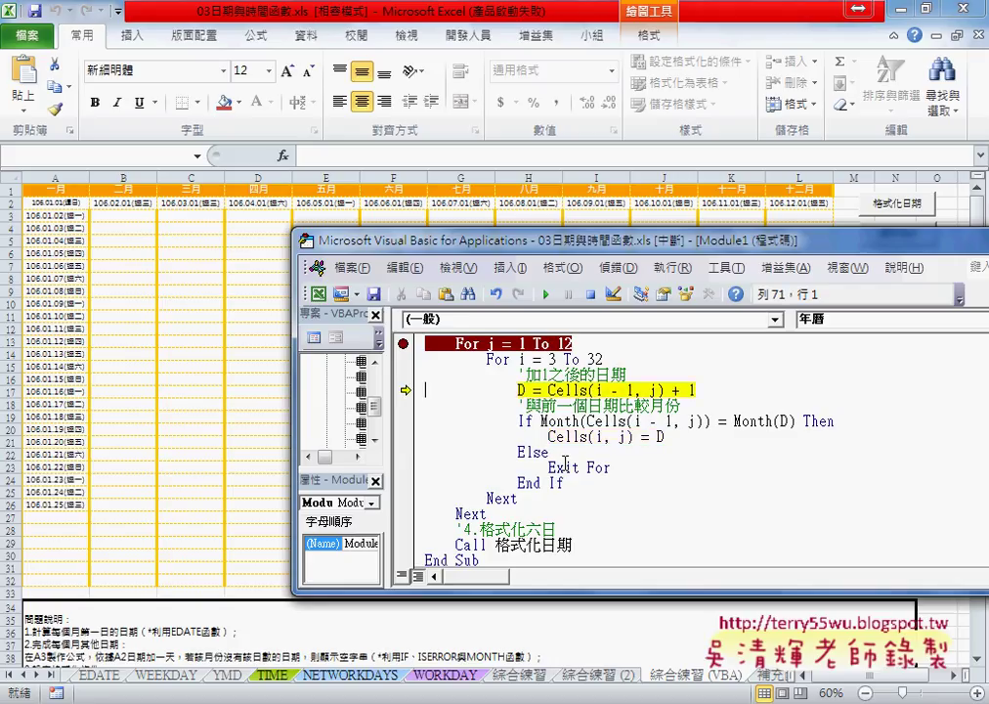
key("F8")
key("F8")
key("F8")
key("F8")
key("F8")
key("F8")
key("F8")
key("F8")
key("F8")
key("F8")
key("F8")
key("F8")
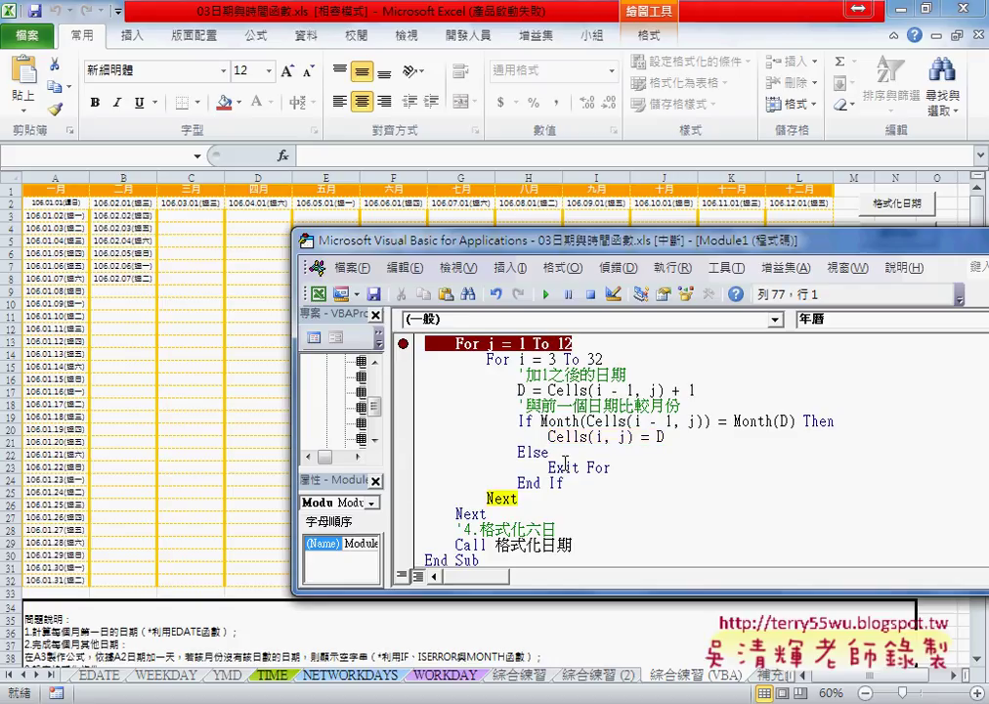
key("F8")
key("F8")
key("F8")
key("F8")
key("F8")
key("F8")
key("F8")
key("F8")
key("F8")
key("F8")
key("F8")
key("F8")
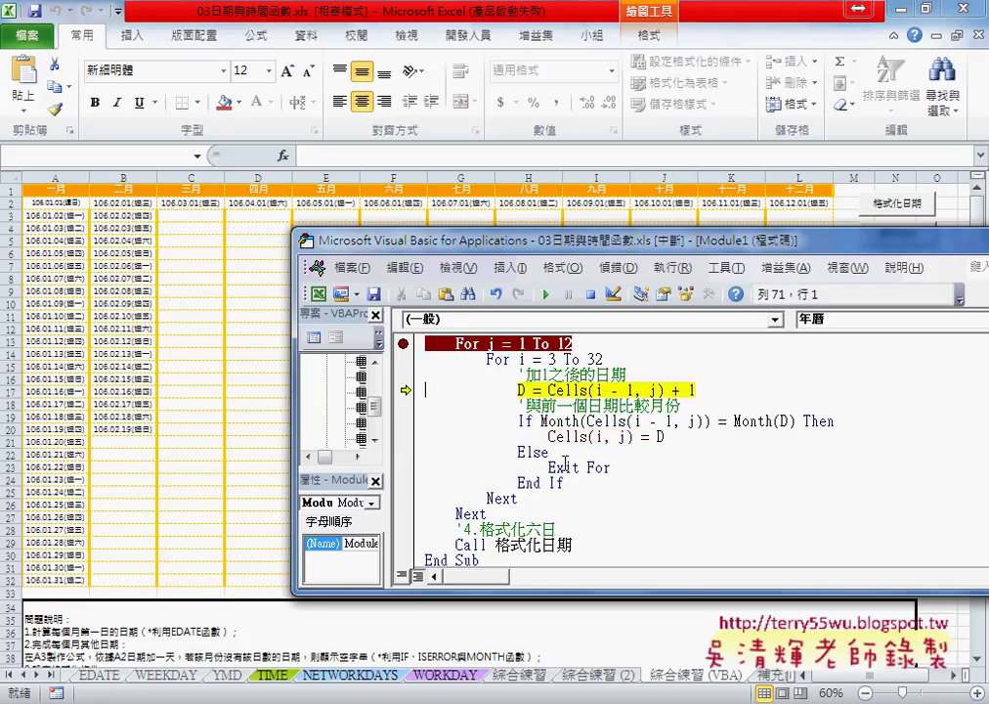
key("F8")
key("F8")
key("F8")
key("F8")
key("F8")
key("F8")
key("F8")
key("F8")
key("F8")
key("F8")
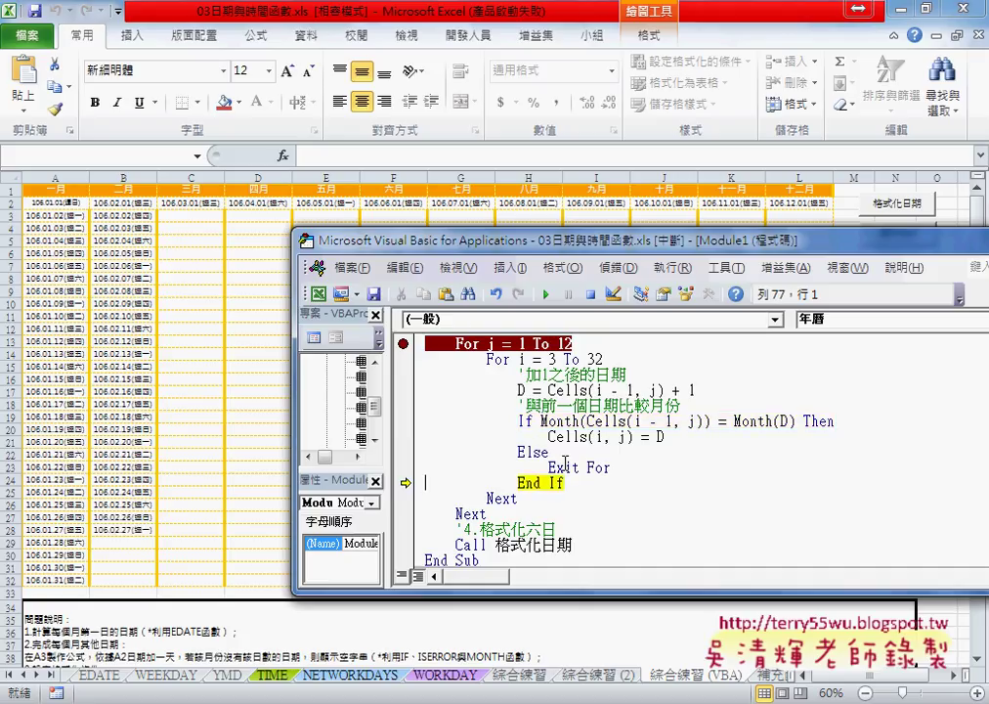
key("F8")
key("F8")
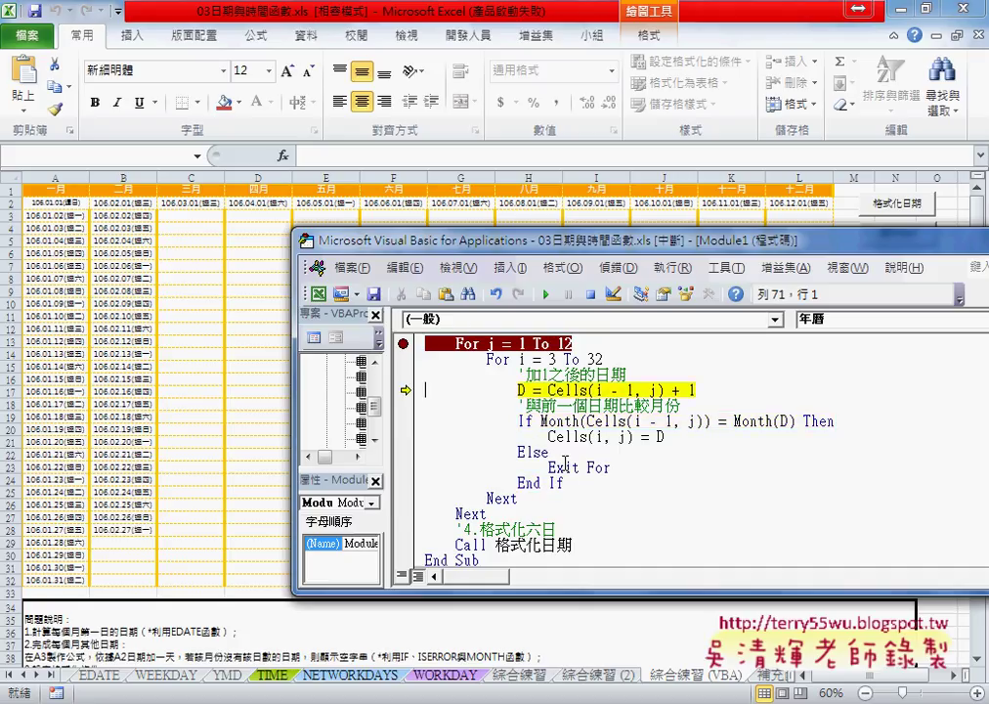
key("F8")
key("F8")
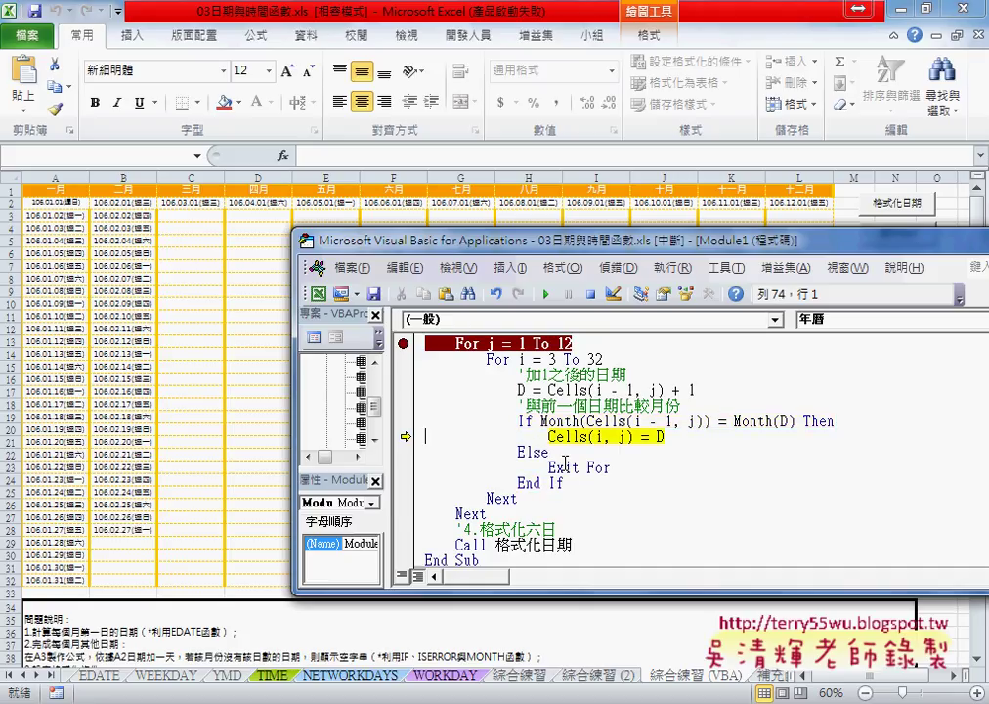
key("F8")
key("F8")
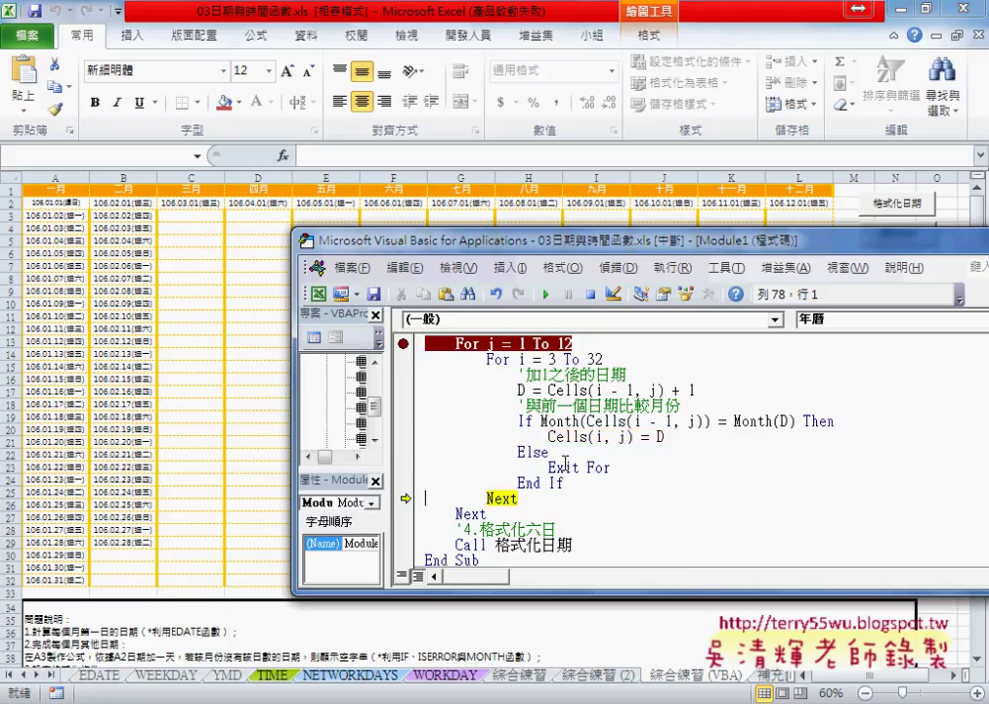
key("F8")
key("F8")
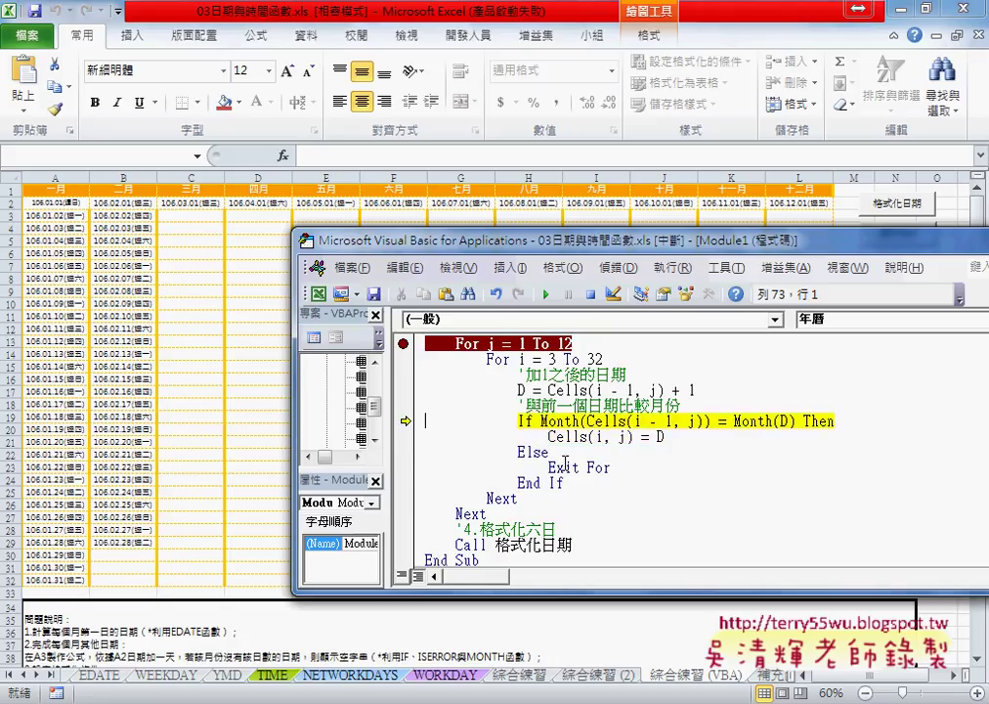
key("F8")
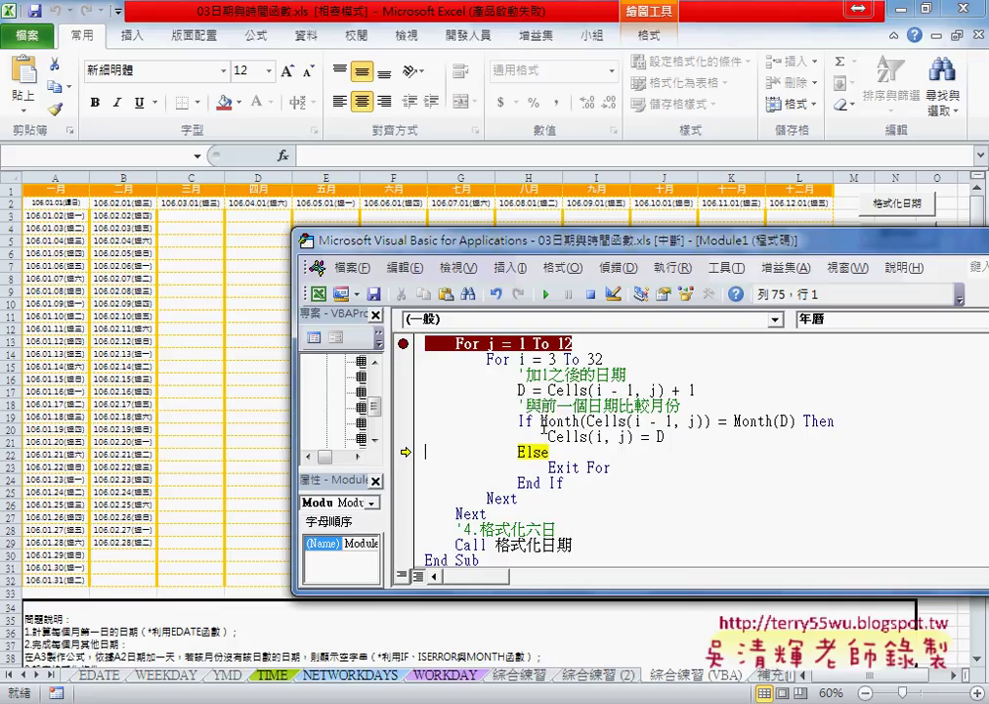
Step: Inspect the previous-cell expression, then step on into March down to 106.03.27
left_click(548, 420)
left_click_drag(587, 420, 704, 420)
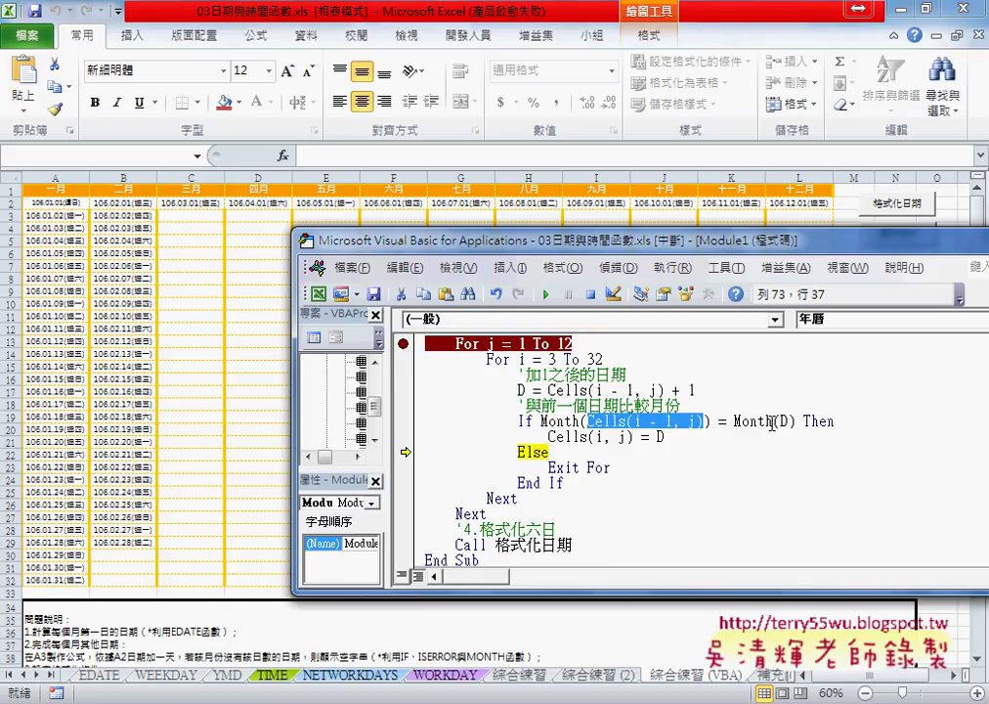
key("F8")
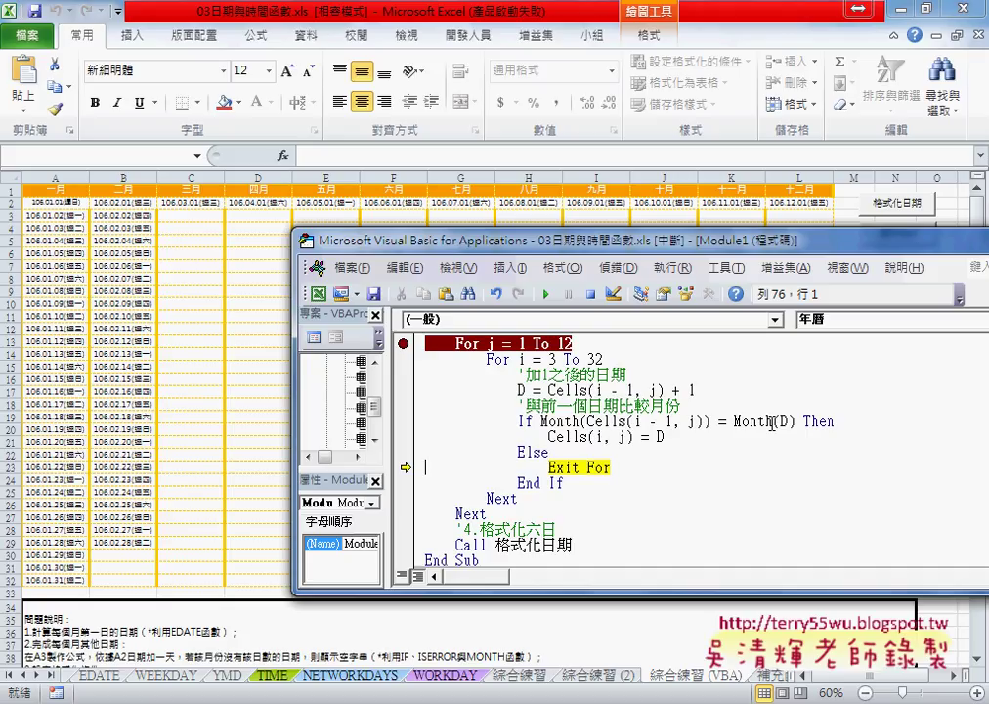
key("F8")
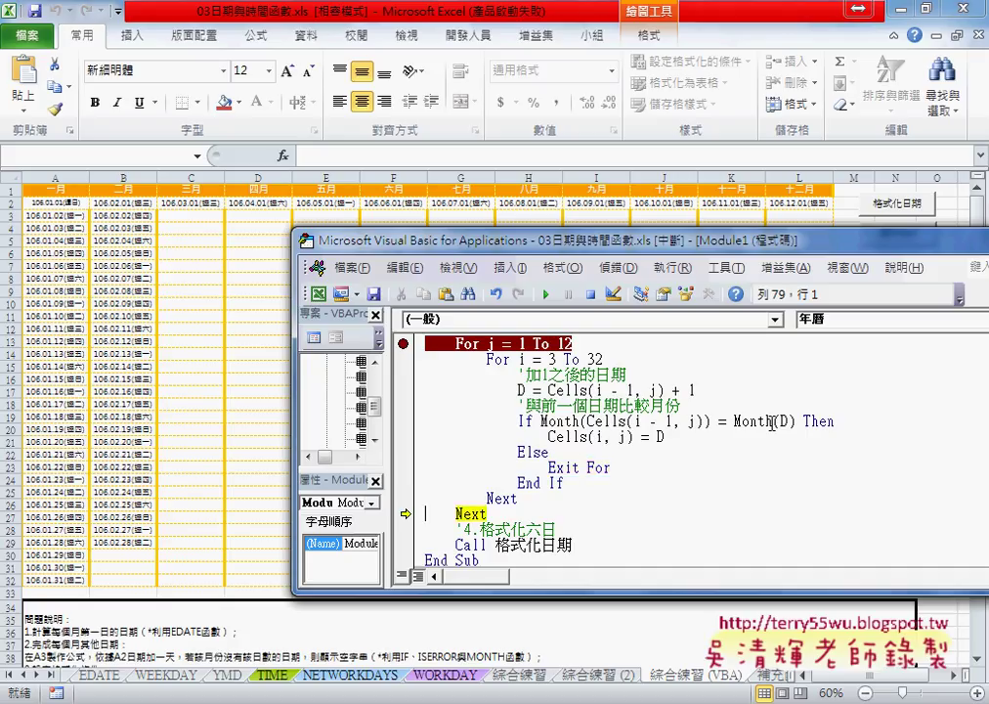
key("F8")
key("F8")
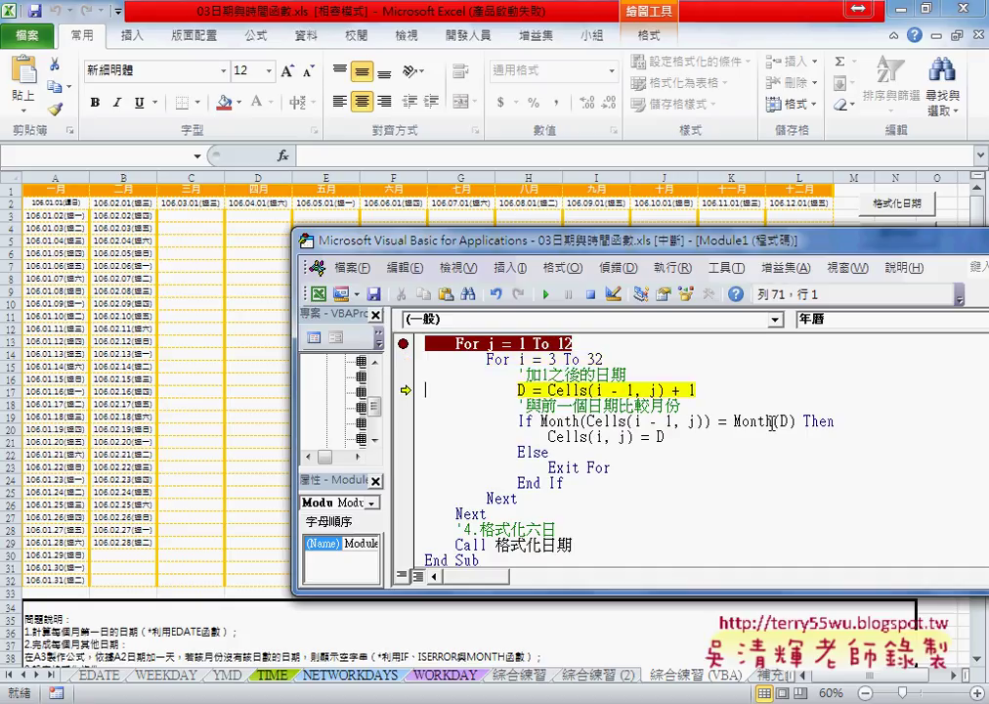
key("F8")
key("F8")
key("F8")
key("F8")
key("F8")
key("F8")
key("F8")
key("F8")
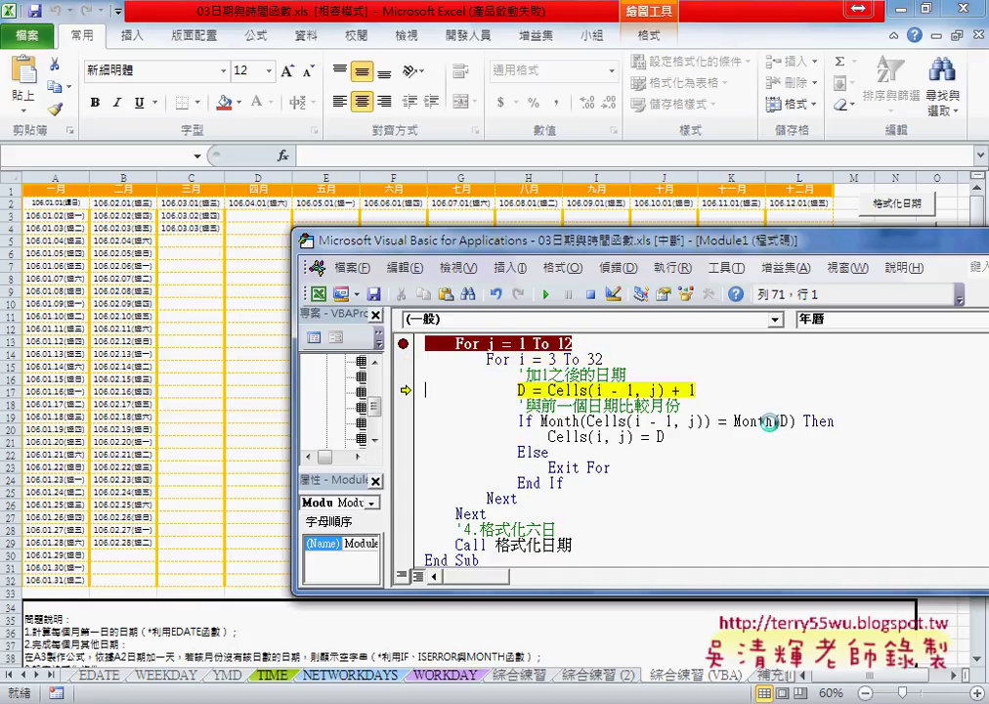
key("F8")
key("F8")
key("F8")
key("F8")
key("F8")
key("F8")
key("F8")
key("F8")
key("F8")
key("F8")
key("F8")
key("F8")
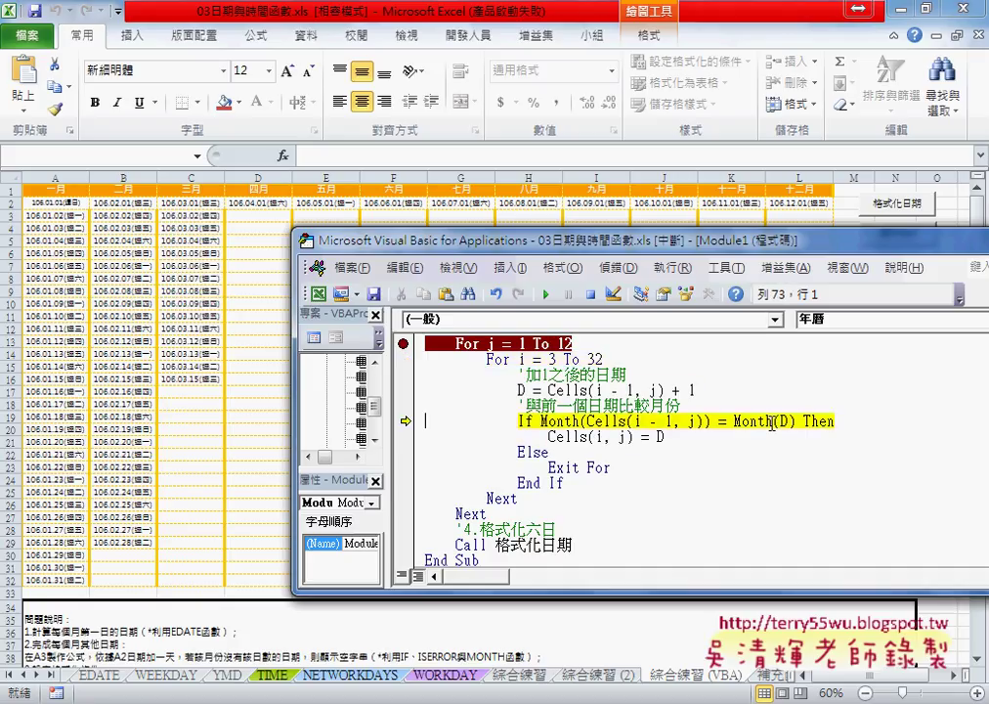
key("F8")
key("F8")
key("F8")
key("F8")
key("F8")
key("F8")
key("F8")
key("F8")
key("F8")
key("F8")
key("F8")
key("F8")
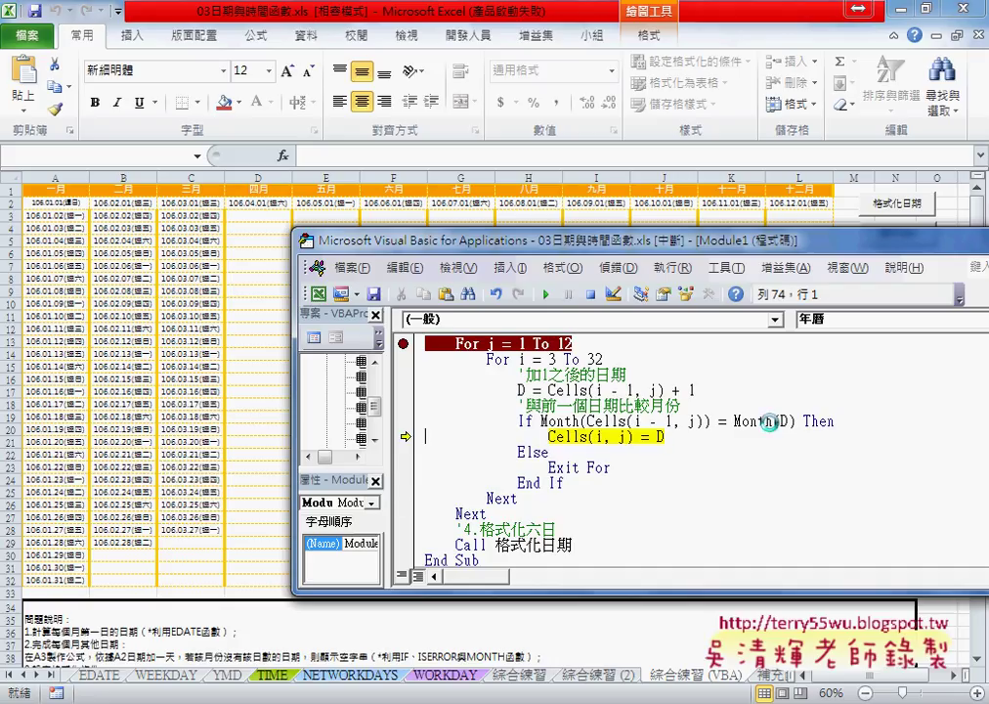
key("F8")
key("F8")
key("F8")
key("F8")
key("F8")
key("F8")
key("F8")
key("F8")
key("F8")
key("F8")
key("F8")
key("F8")
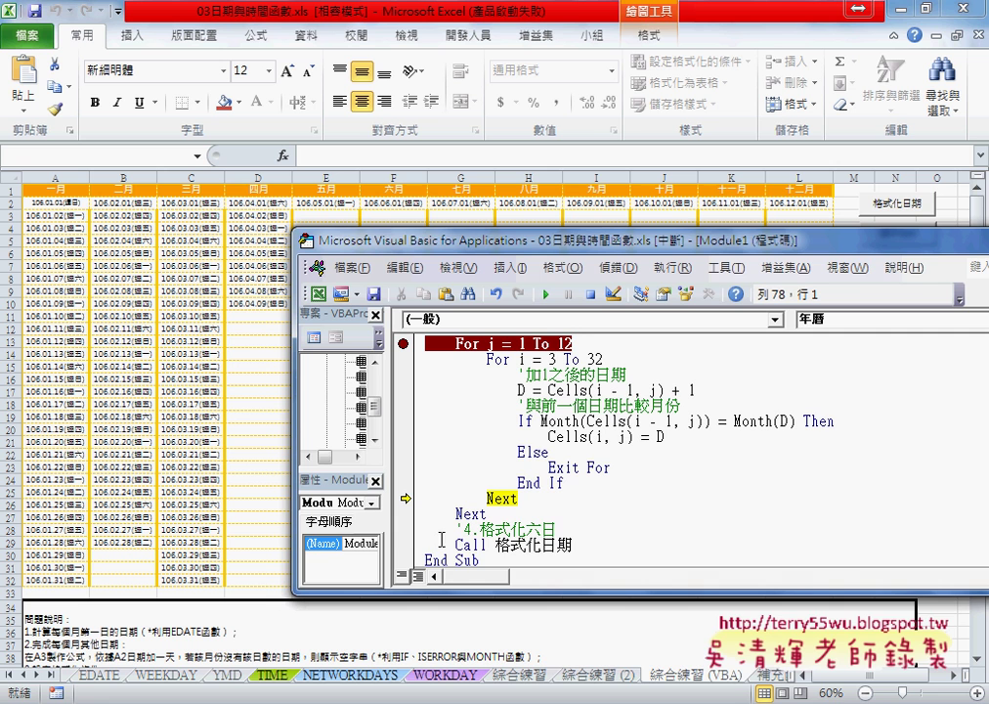
Step: Break at Call 格式化日期, step into it, and finish colouring Saturdays green and Sundays red
left_click(402, 545)
left_click(545, 294)
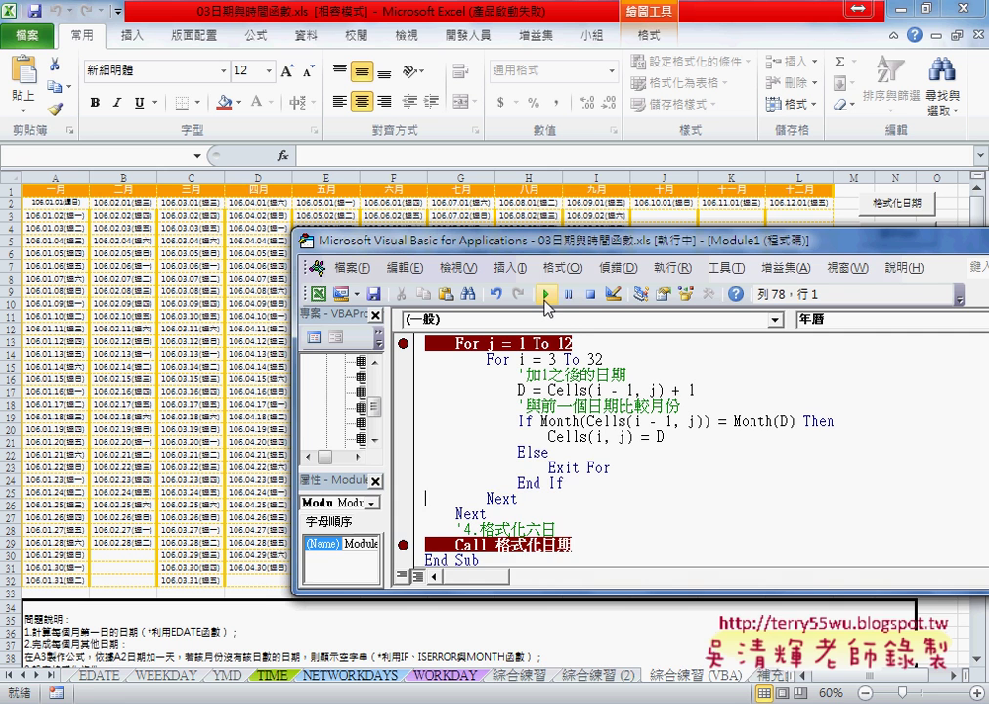
mouse_move(559, 244)
left_mouse_down()
mouse_move(689, 496)
mouse_move(525, 160)
left_mouse_up()
scroll(613, 420, "down", 2)
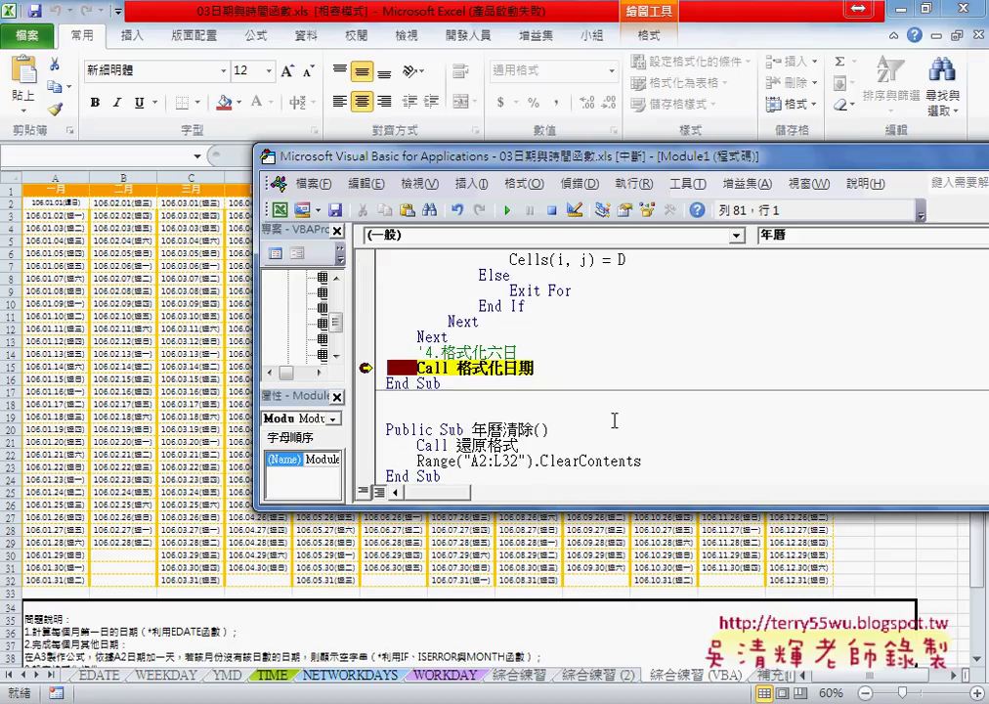
left_click_drag(456, 368, 538, 369)
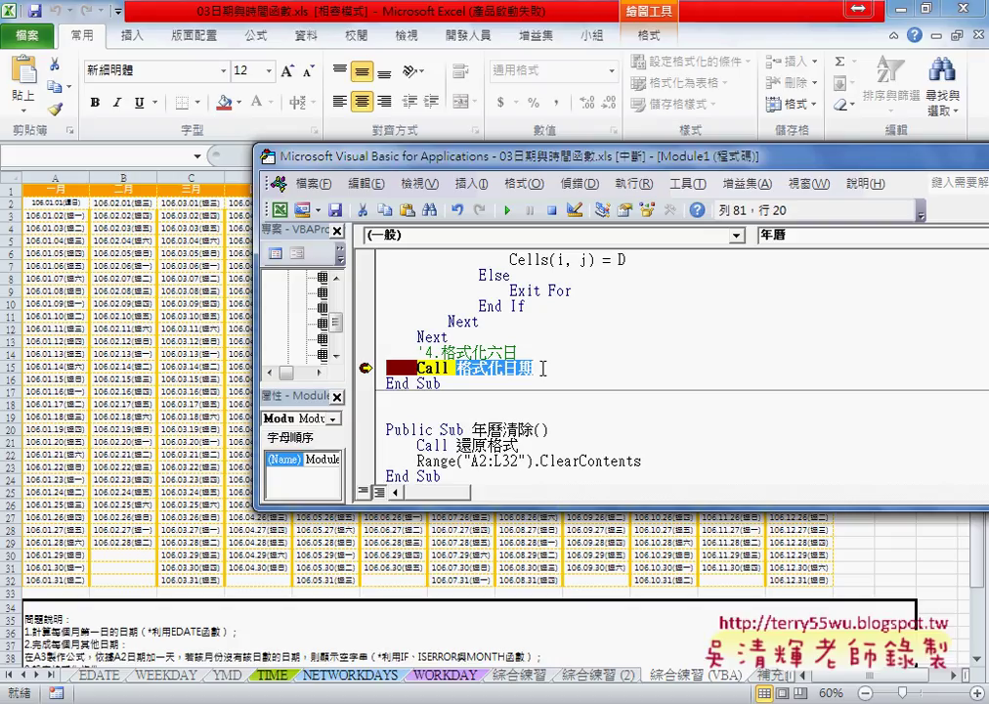
key("F8")
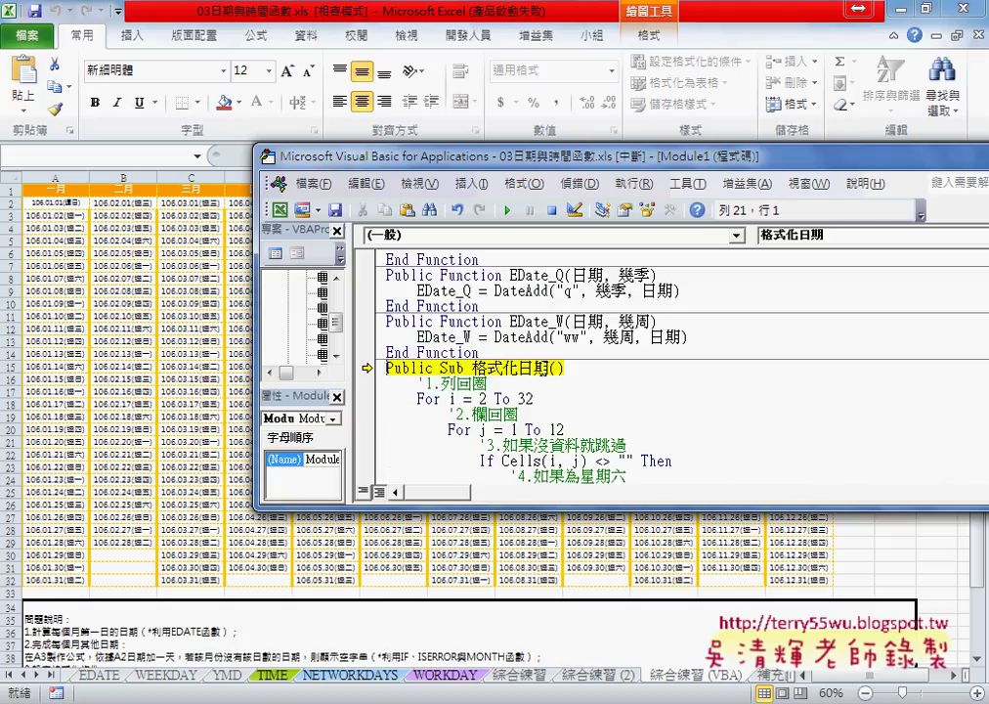
left_click(502, 216)
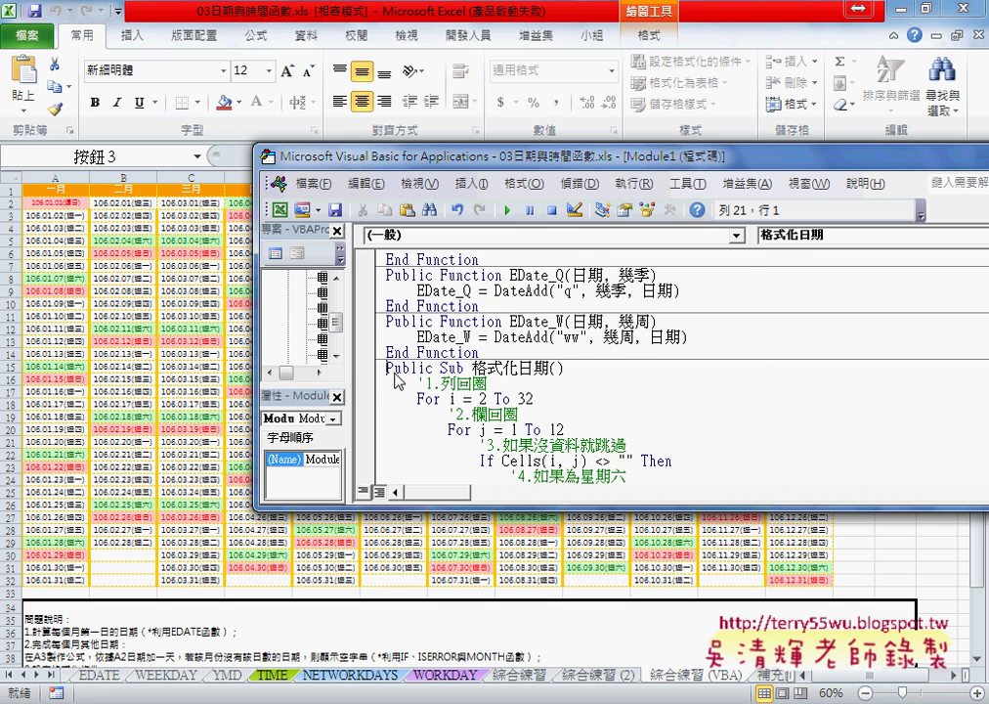
Step: Run the 清除 button to empty the calendar of all dates and weekend colours
left_click(153, 427)
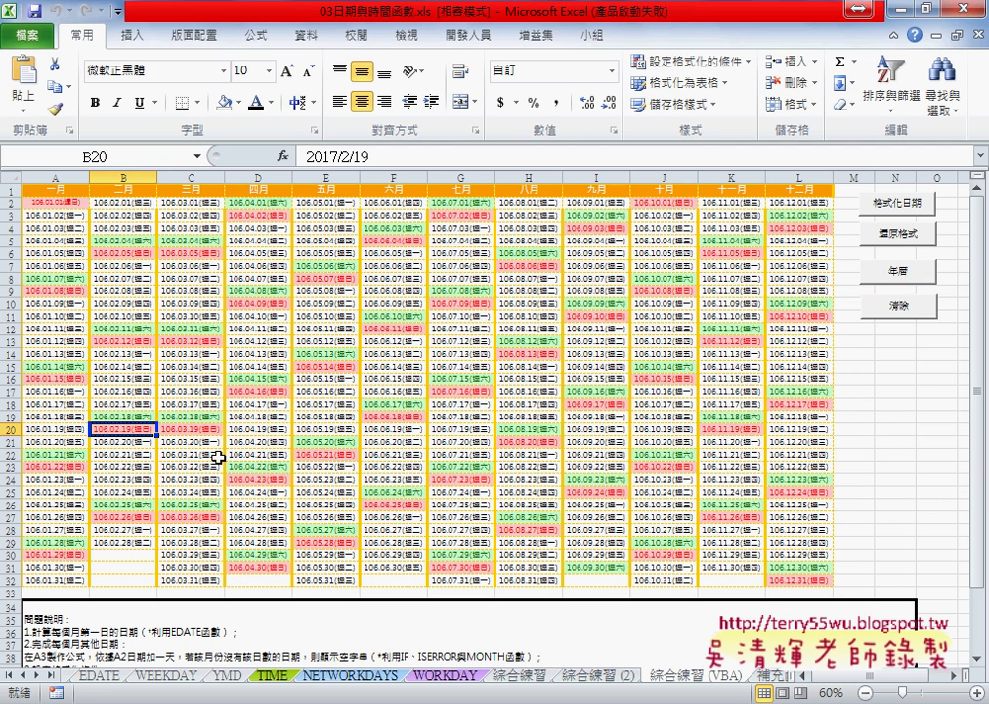
left_click(922, 321)
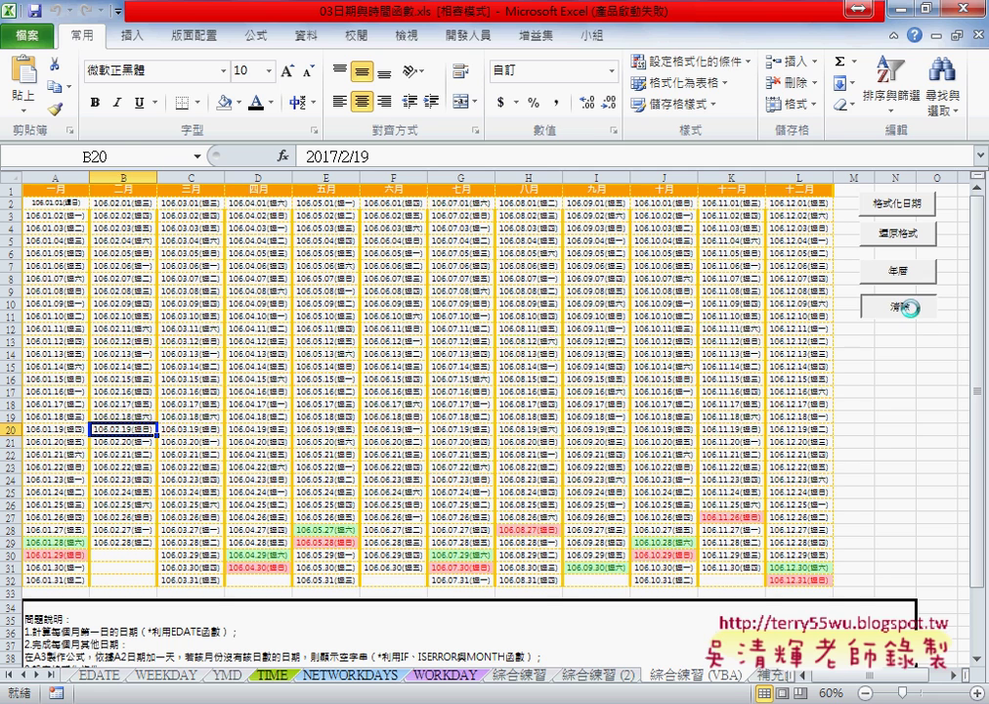
left_click(909, 311, "ctrl")
Step: Open the 年曆清除 macro assigned to the 清除 button in the VBA editor
right_click(910, 309)
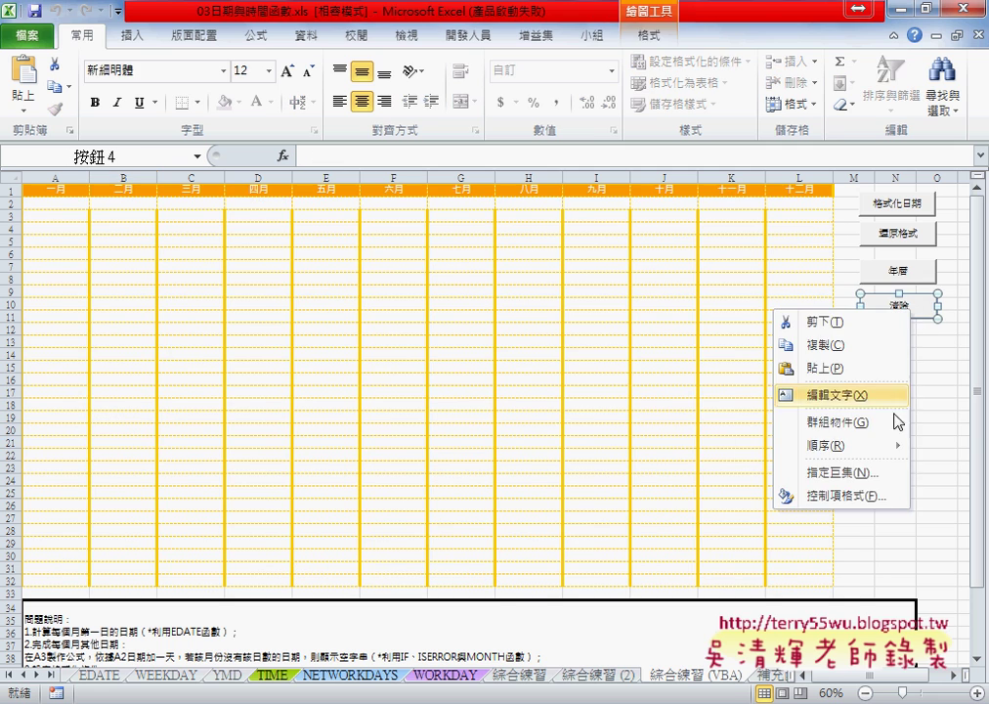
left_click(881, 470)
left_click(941, 354)
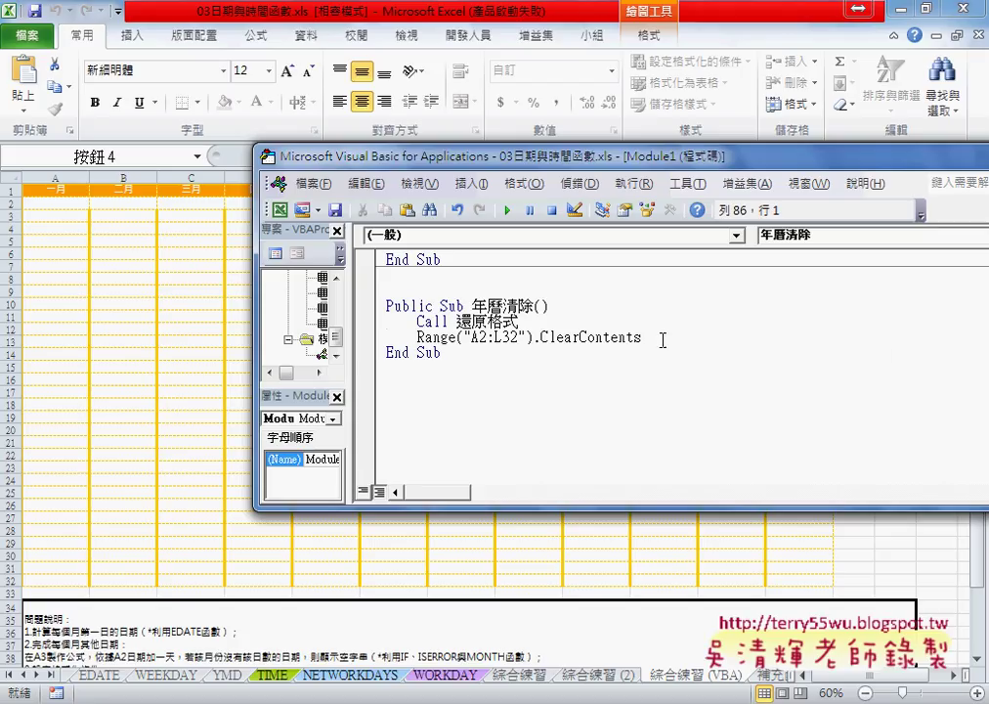
Step: Highlight the formatting-reset call, the A2:L32 range and ClearContents, then bring the Google Docs code listing forward
left_click_drag(456, 321, 519, 320)
left_click_drag(418, 337, 535, 337)
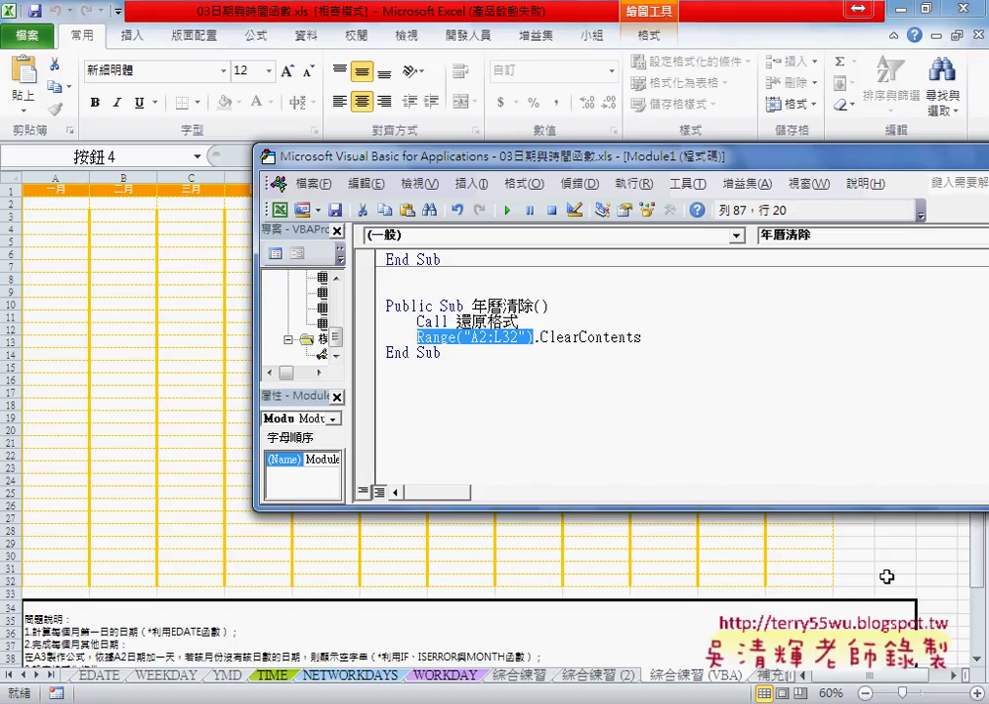
left_click_drag(642, 337, 541, 337)
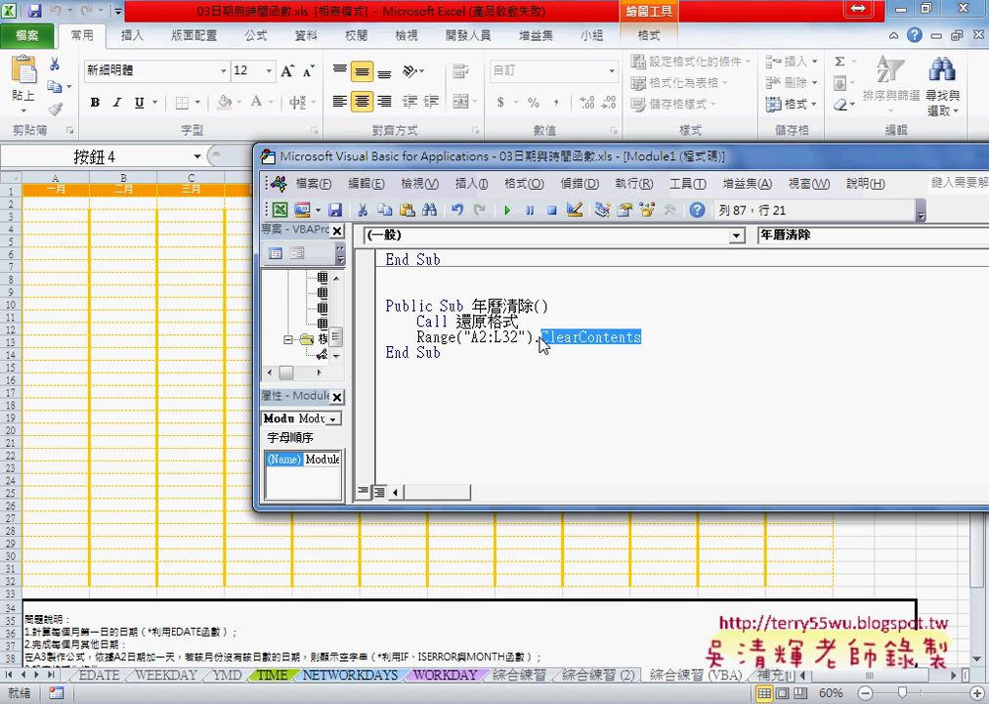
key("alt+Tab")
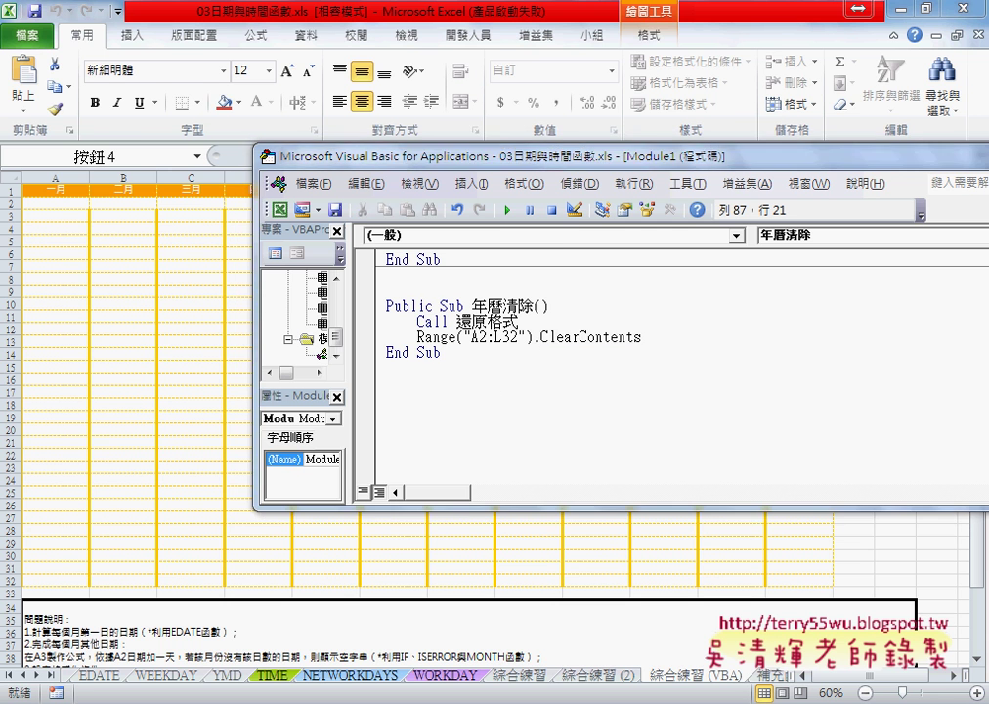
scroll(282, 549, "up", 4)
scroll(282, 548, "up", 1)
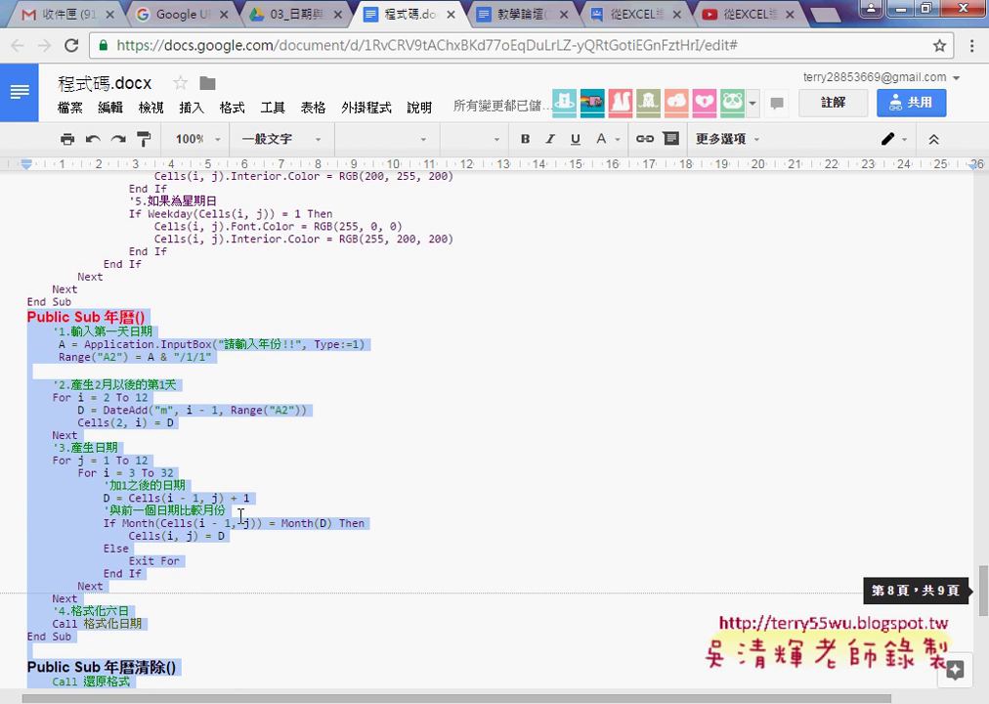
scroll(248, 491, "down", 1)
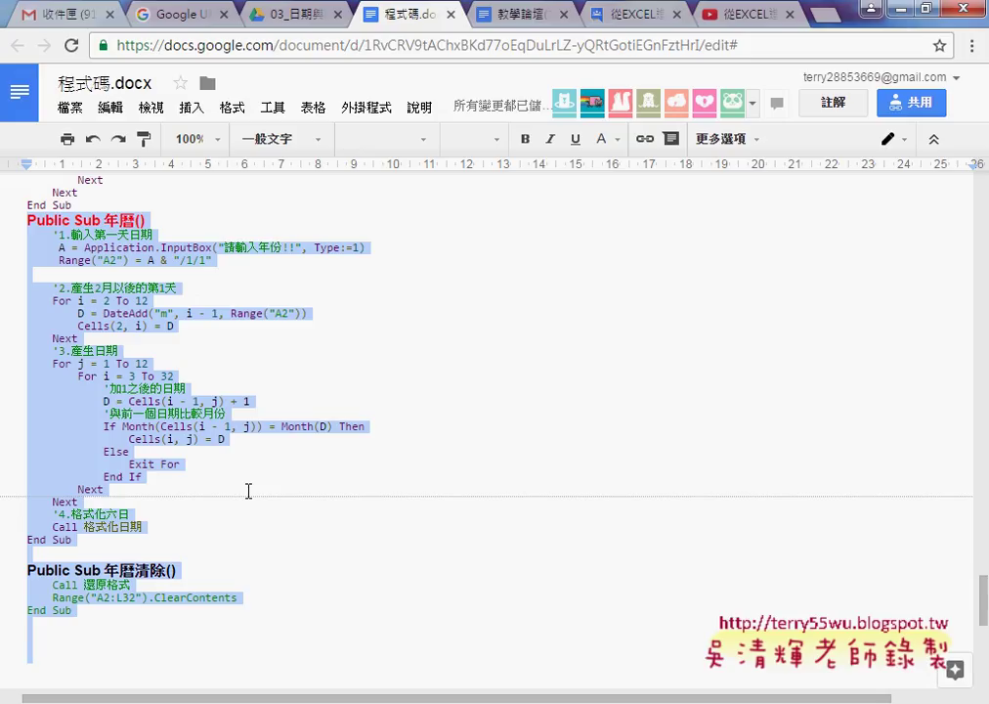
left_click(316, 461)
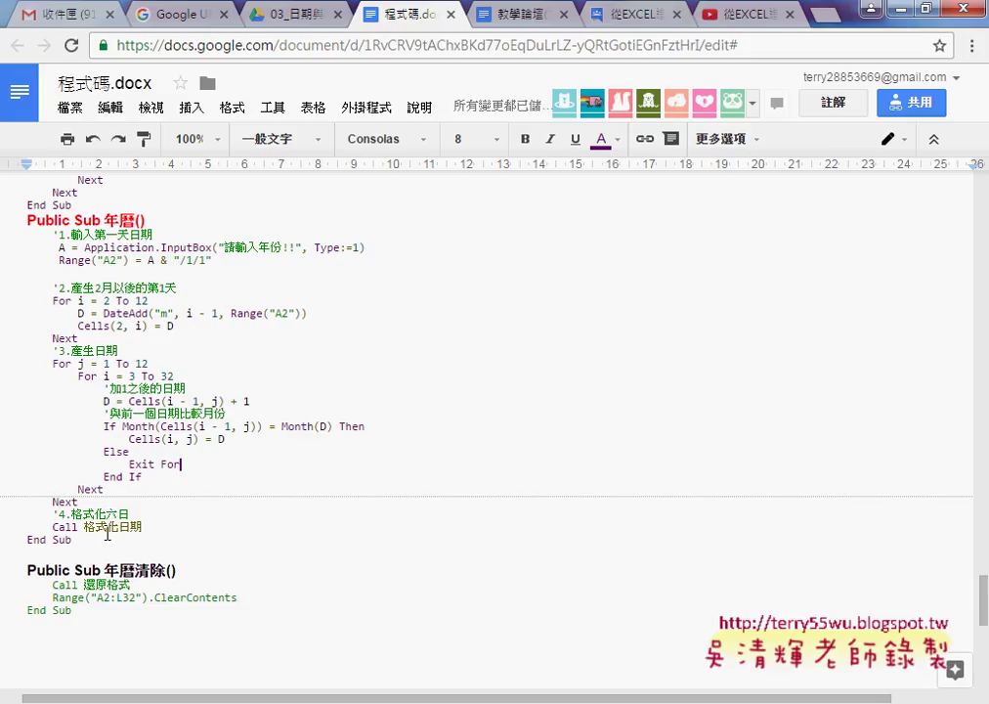
scroll(107, 534, "up", 2)
scroll(103, 547, "up", 1)
scroll(98, 564, "up", 1)
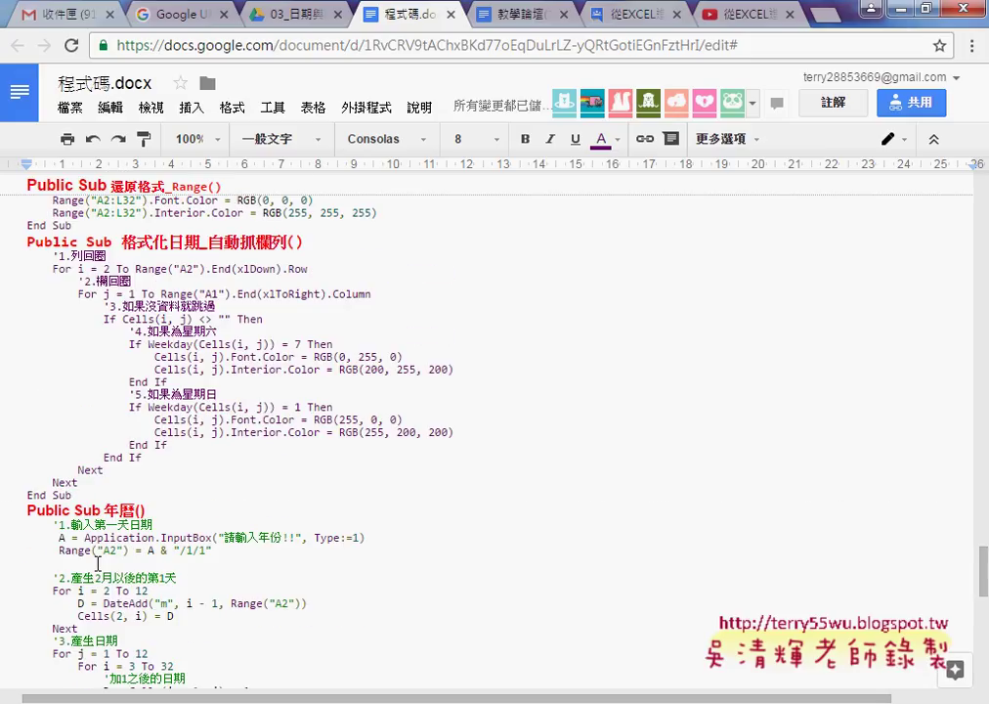
scroll(108, 563, "down", 1)
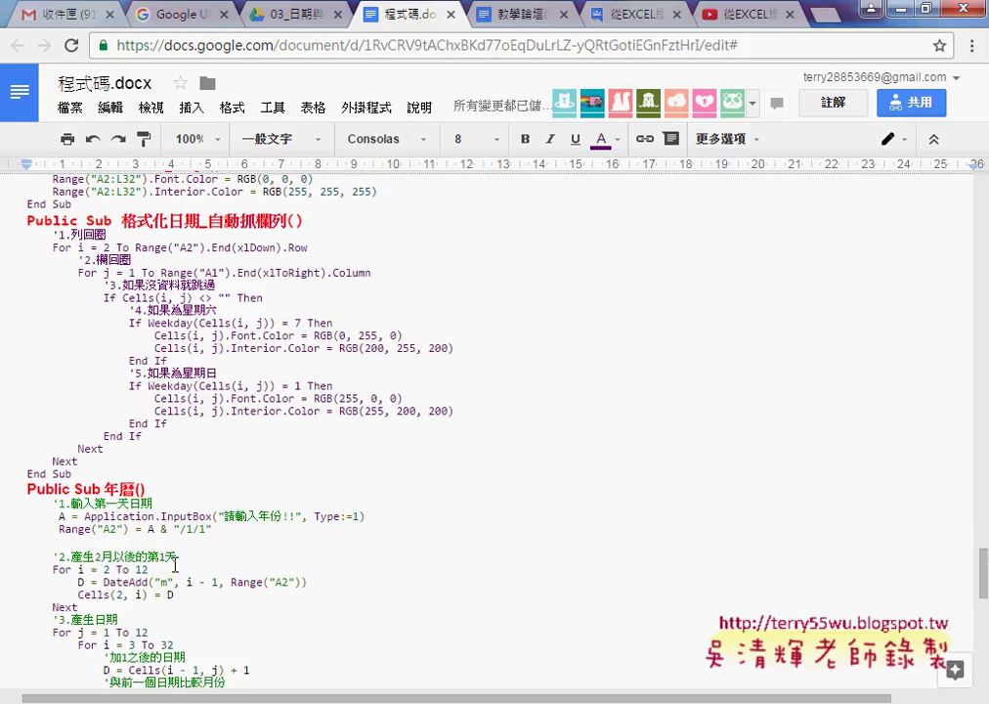
scroll(147, 565, "down", 2)
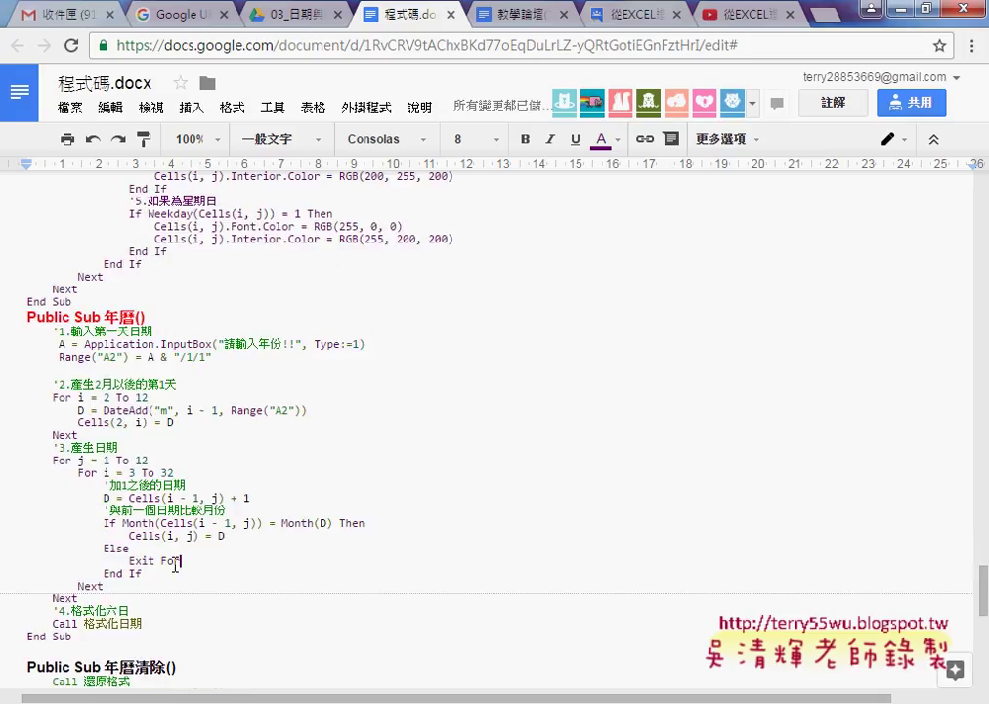